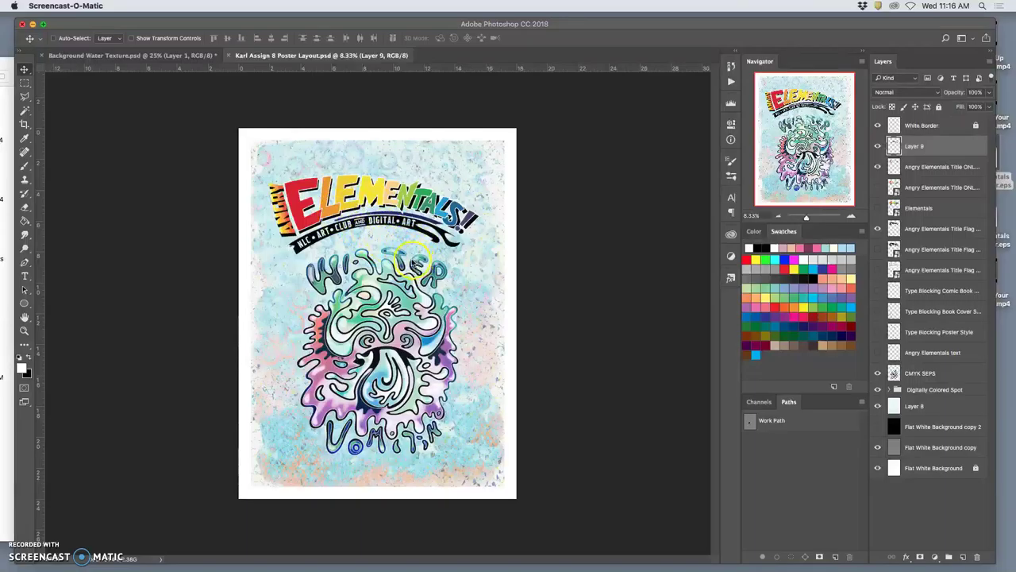
# Toggle Layer 9, the visible title-only layer and the visible title flag layer off and on to compare the title pieces
pyautogui.click(877, 146)
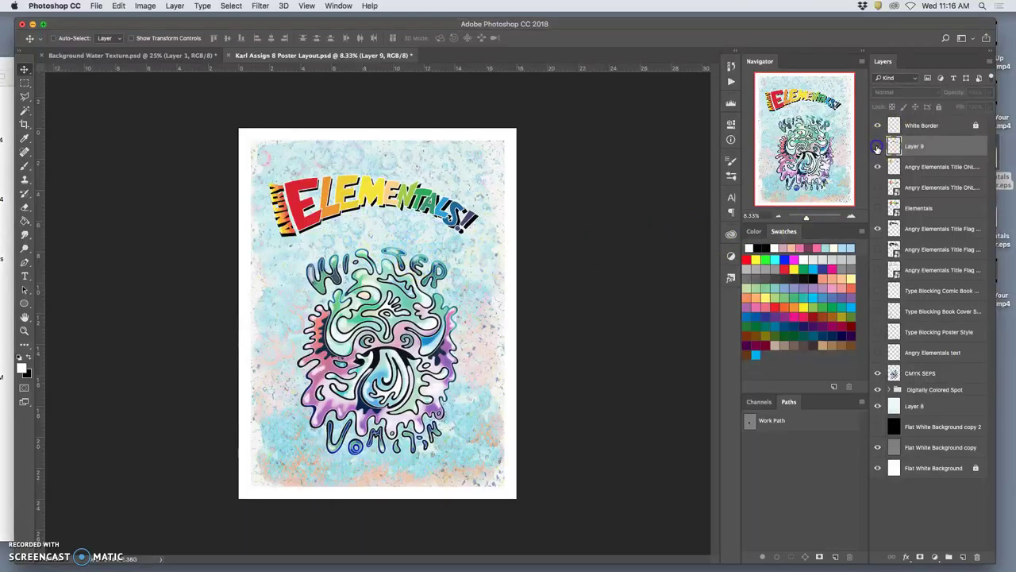
pyautogui.click(877, 147)
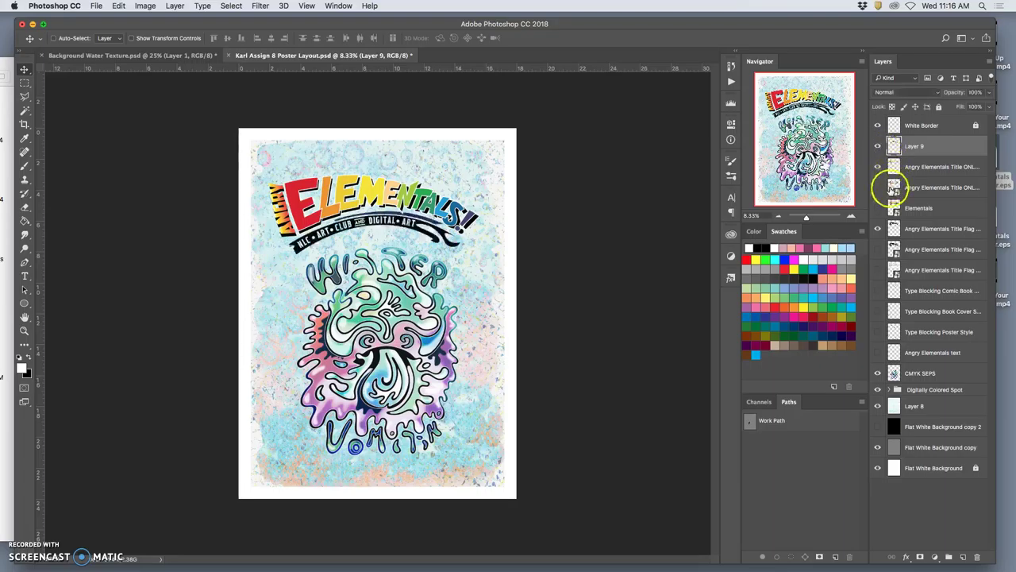
pyautogui.click(878, 167)
pyautogui.click(878, 167)
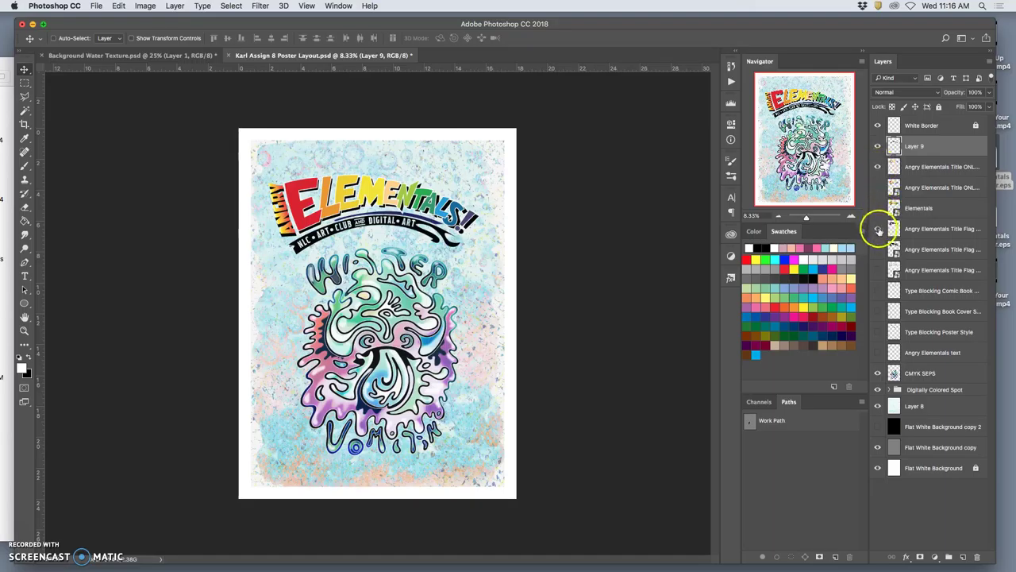
pyautogui.click(878, 230)
pyautogui.click(878, 229)
pyautogui.click(880, 231)
pyautogui.click(879, 231)
pyautogui.click(878, 229)
pyautogui.click(878, 229)
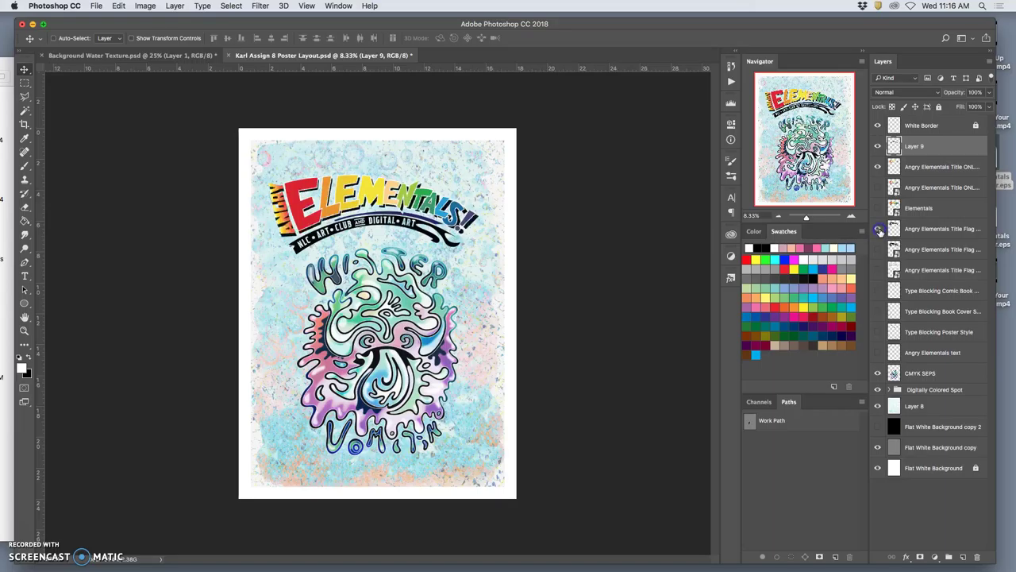
pyautogui.click(877, 167)
pyautogui.click(877, 168)
pyautogui.click(876, 146)
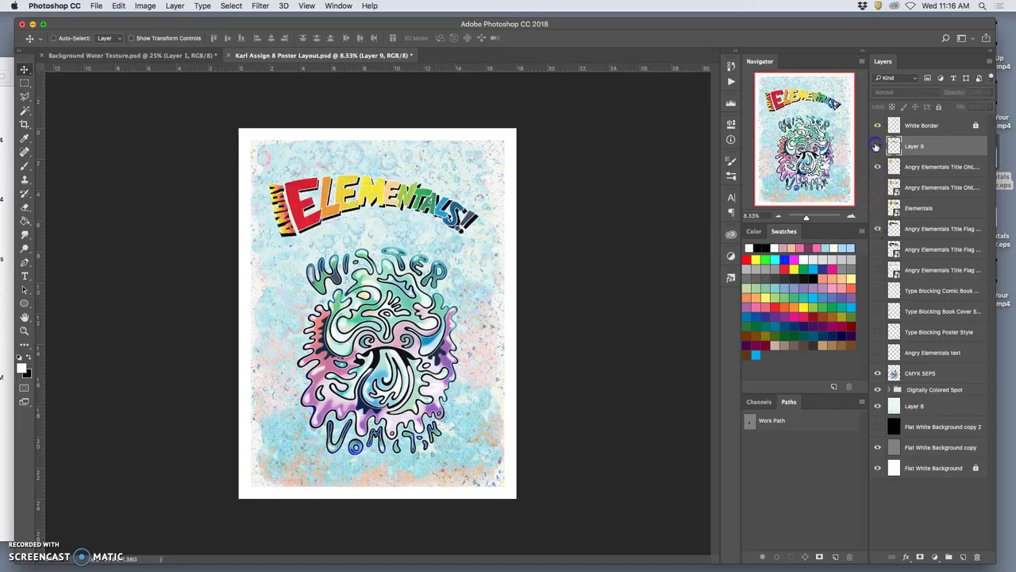
pyautogui.click(877, 146)
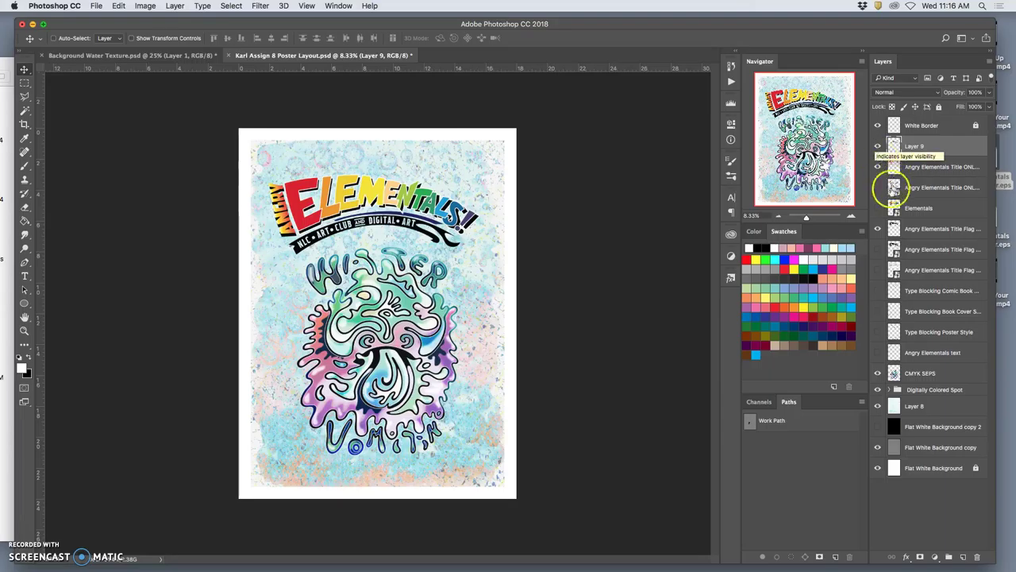
# Show and hide the outlined title flag layer to preview the background flag shape around the title
pyautogui.click(879, 249)
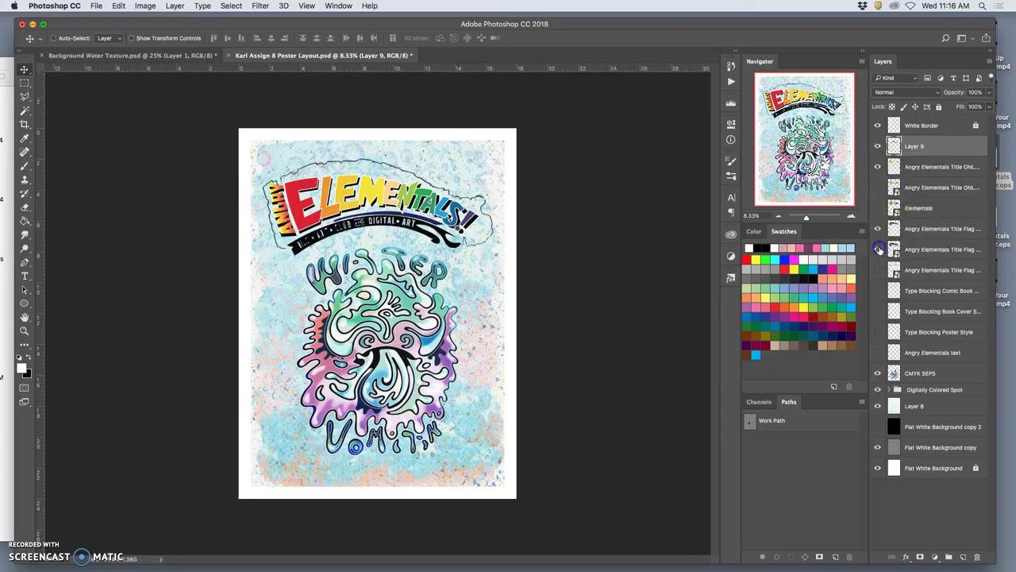
pyautogui.click(879, 249)
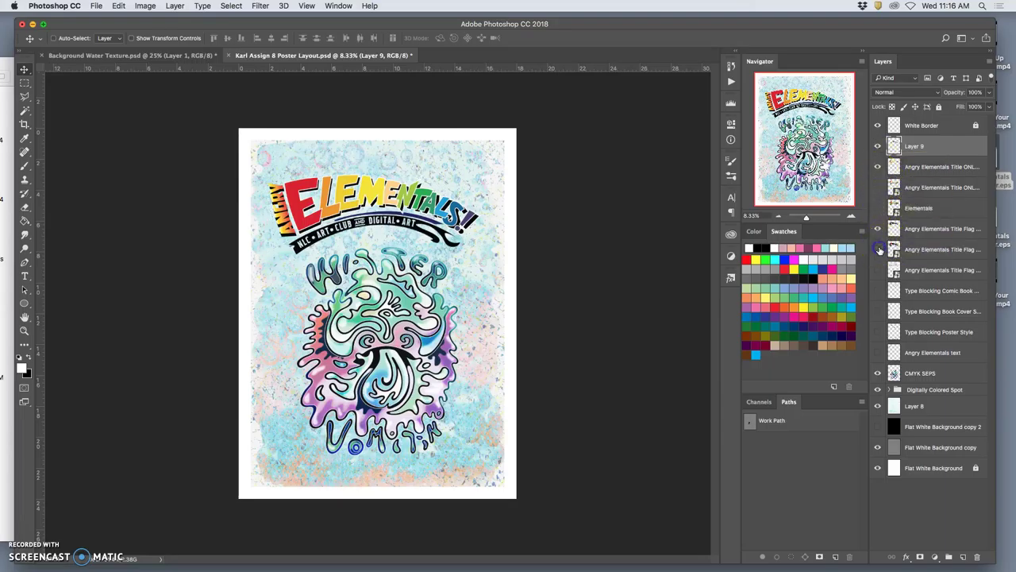
pyautogui.click(879, 250)
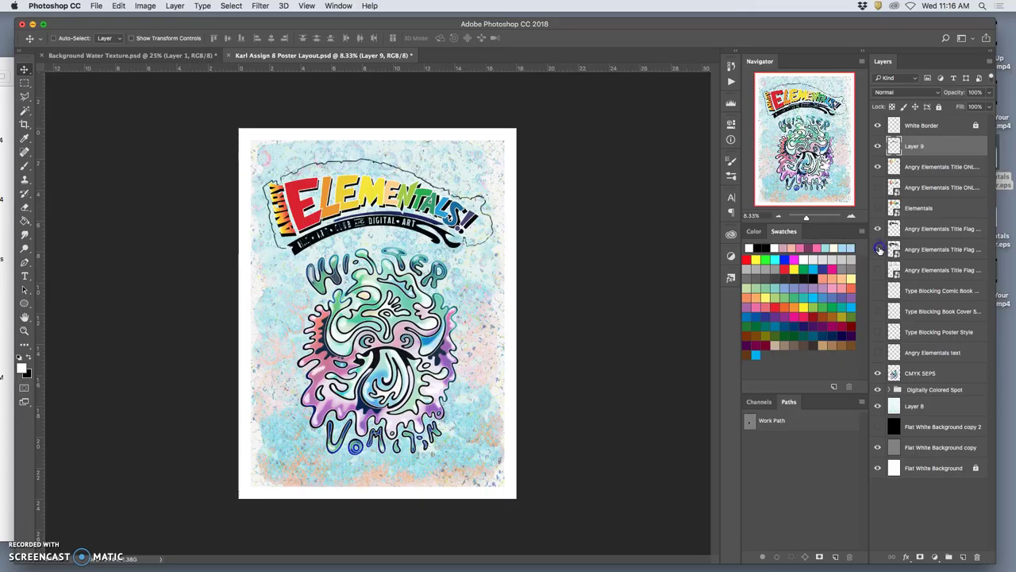
pyautogui.click(879, 249)
pyautogui.click(879, 249)
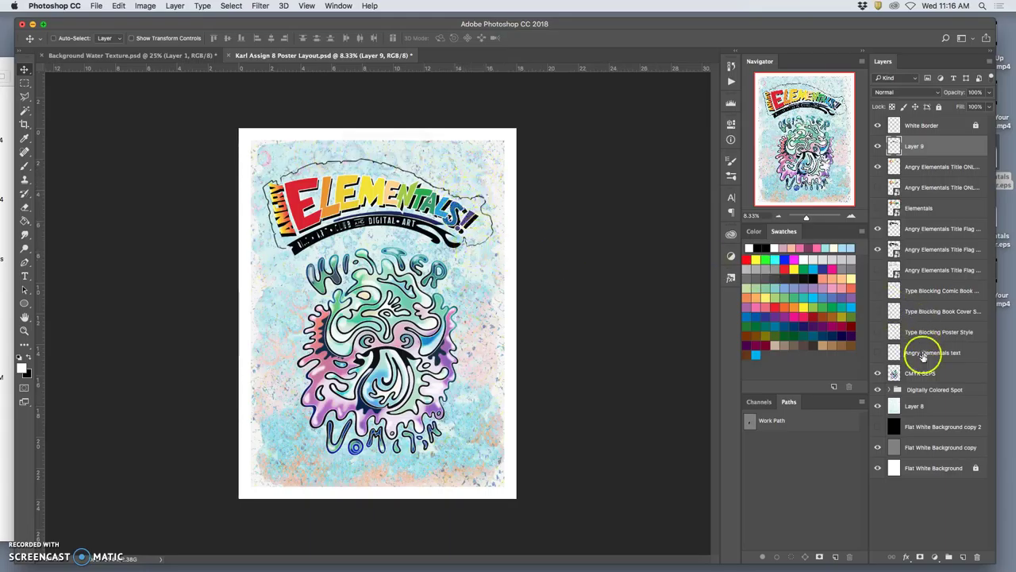
pyautogui.click(878, 251)
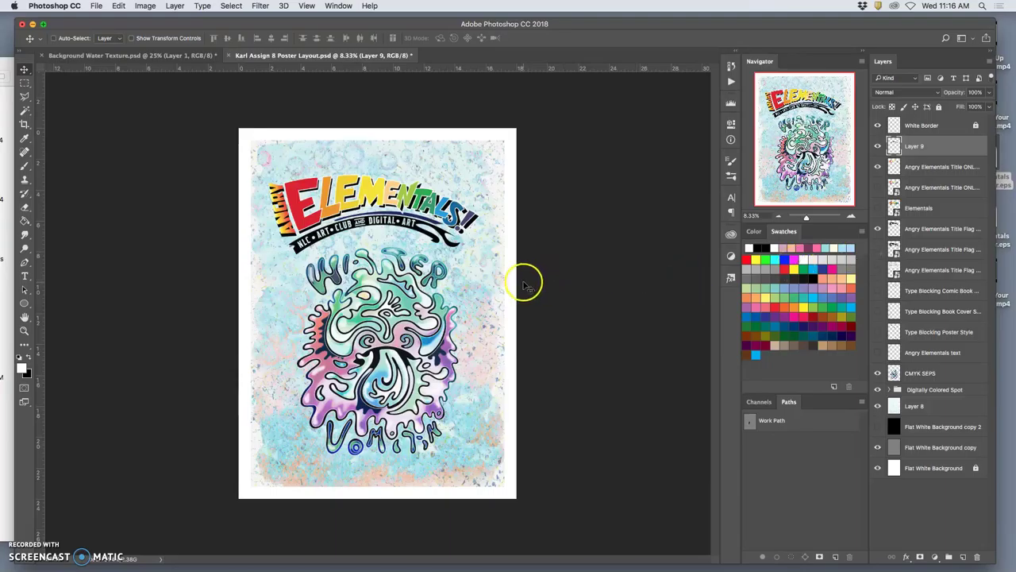
# Place the Angry Elementals Title Background Flag Color Vector EPS file from the desktop into the poster, enlarged to about 271%
pyautogui.press('F11')
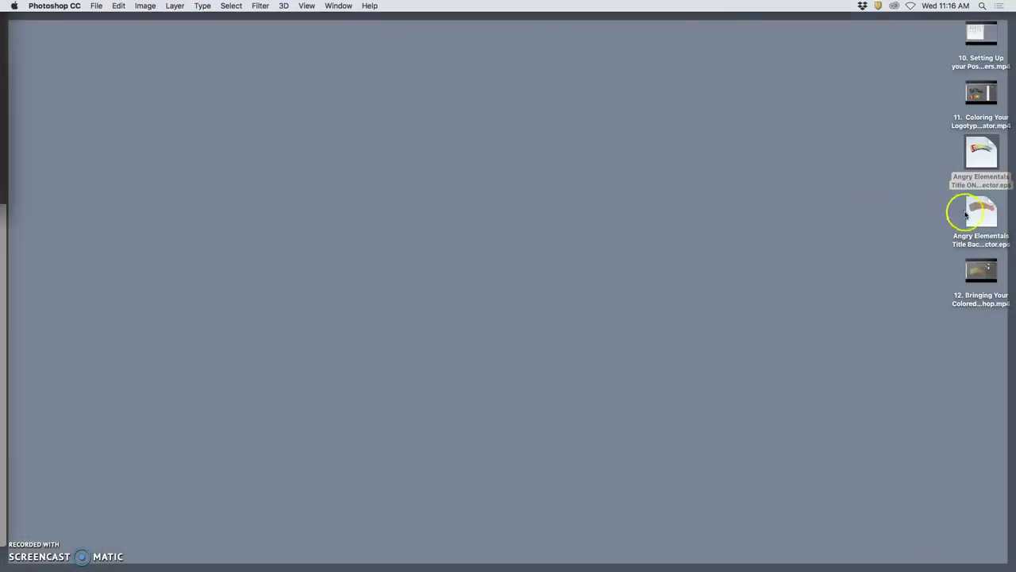
pyautogui.click(982, 214)
pyautogui.press('F11')
pyautogui.moveTo(982, 214); pyautogui.dragTo(431, 231)
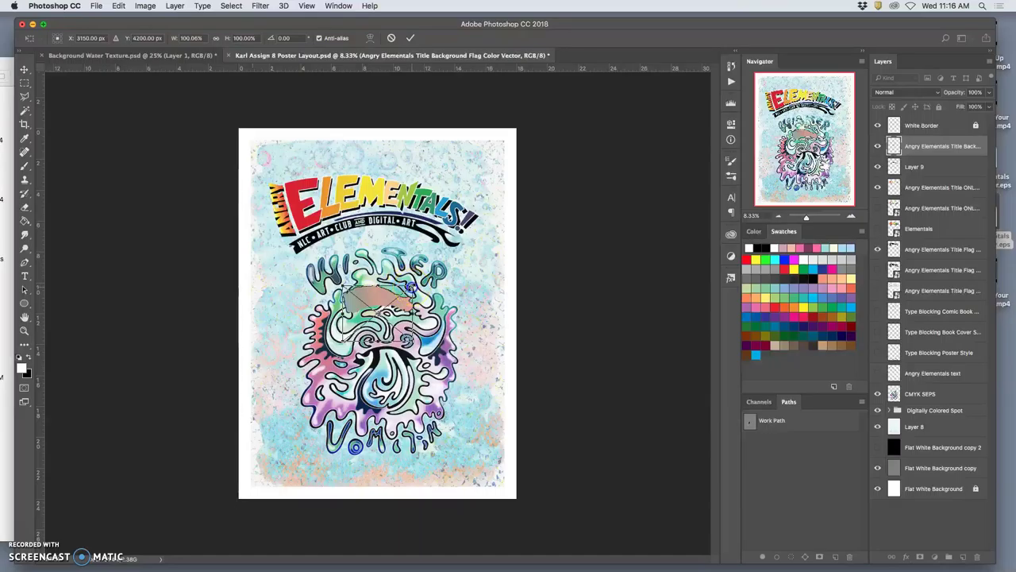
pyautogui.moveTo(411, 287); pyautogui.dragTo(503, 241)
pyautogui.click(431, 294)
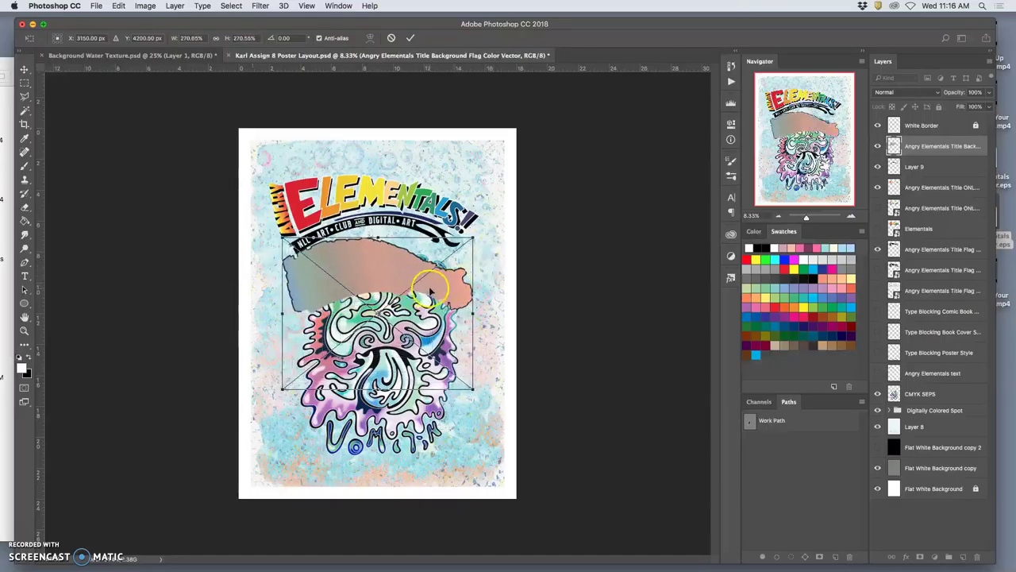
# Fit the placed flag over the title at about 301% and move its layer beneath the visible title flag layer
pyautogui.moveTo(429, 294); pyautogui.dragTo(444, 206)
pyautogui.moveTo(454, 172); pyautogui.dragTo(485, 161)
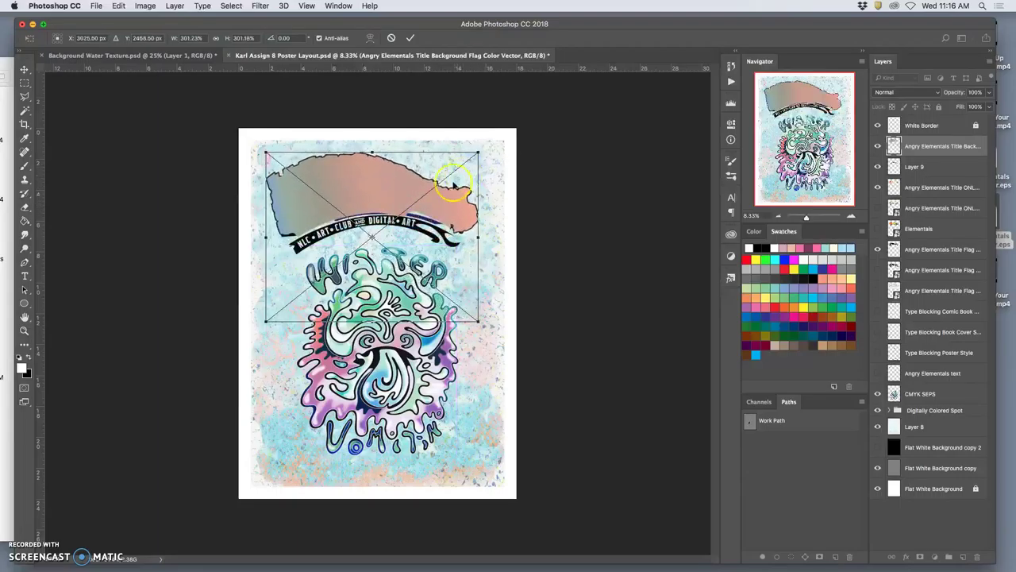
pyautogui.moveTo(436, 197); pyautogui.dragTo(428, 203)
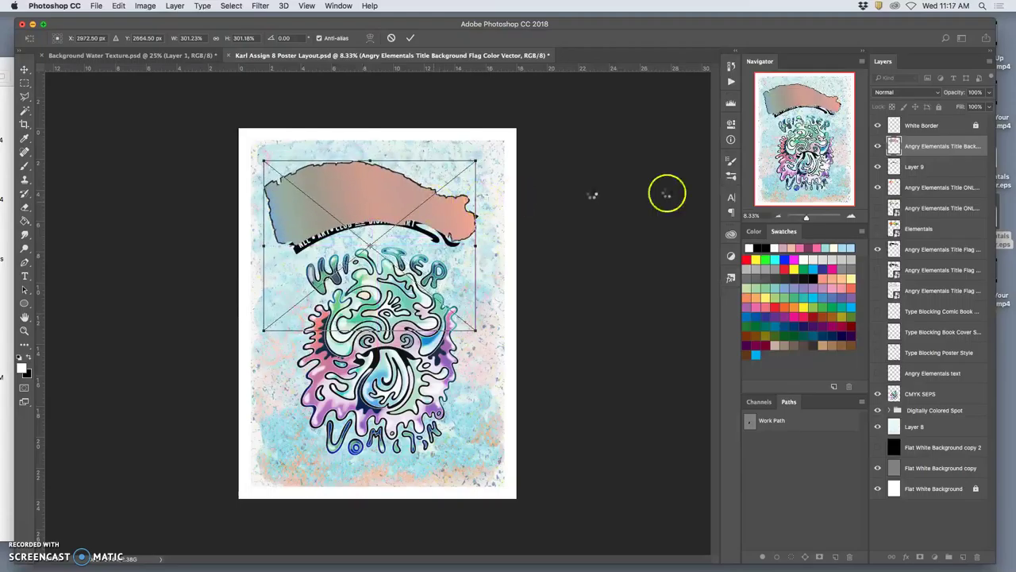
pyautogui.press('Return')
pyautogui.moveTo(929, 151); pyautogui.dragTo(923, 250)
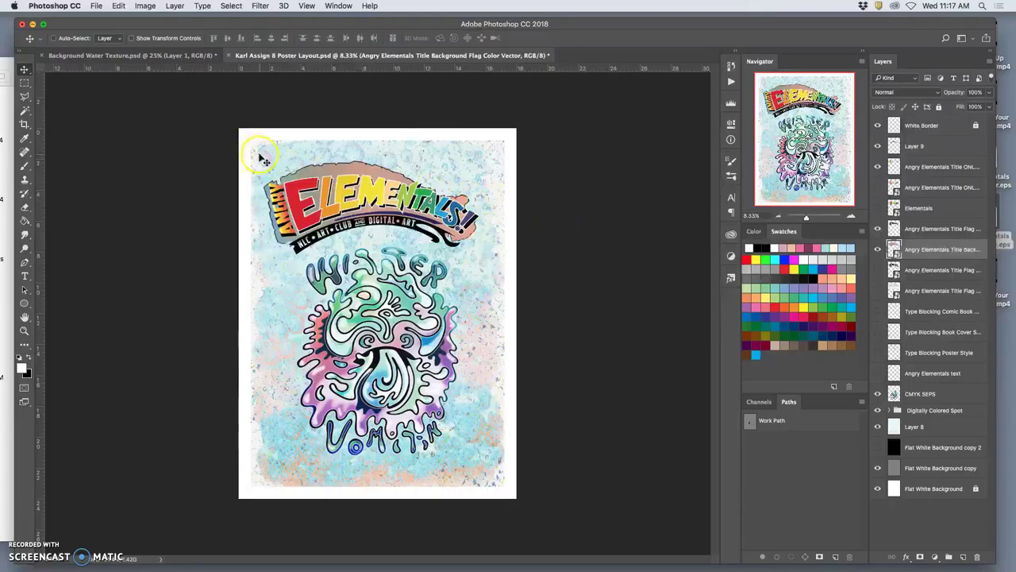
# Transform the background flag to about 322% wide and 319% high, rotated -2.98°, so it surrounds the title lettering
pyautogui.press('super+t')
pyautogui.moveTo(475, 162); pyautogui.dragTo(490, 140)
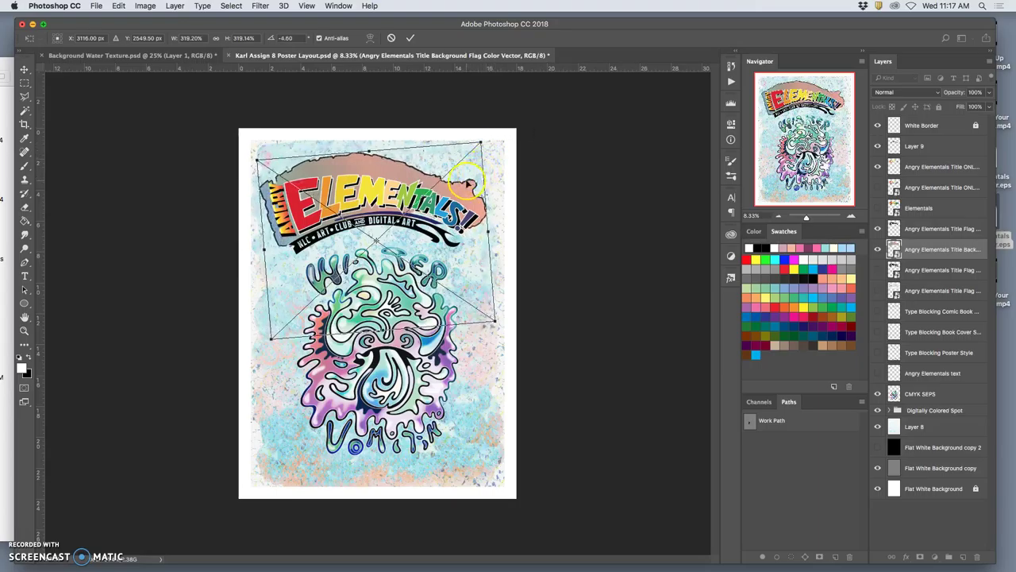
pyautogui.moveTo(468, 181); pyautogui.dragTo(470, 175)
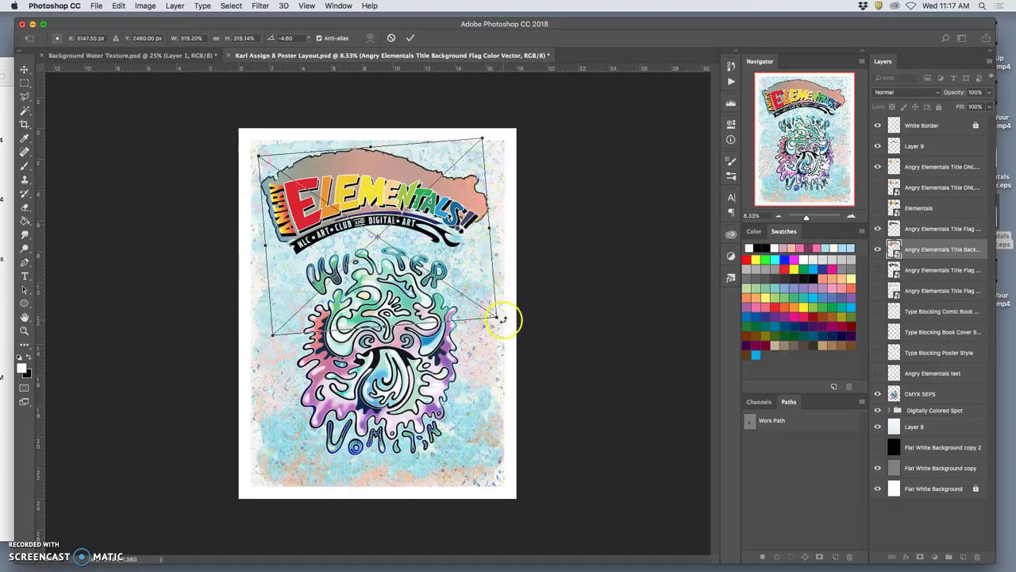
pyautogui.moveTo(503, 321); pyautogui.dragTo(490, 325)
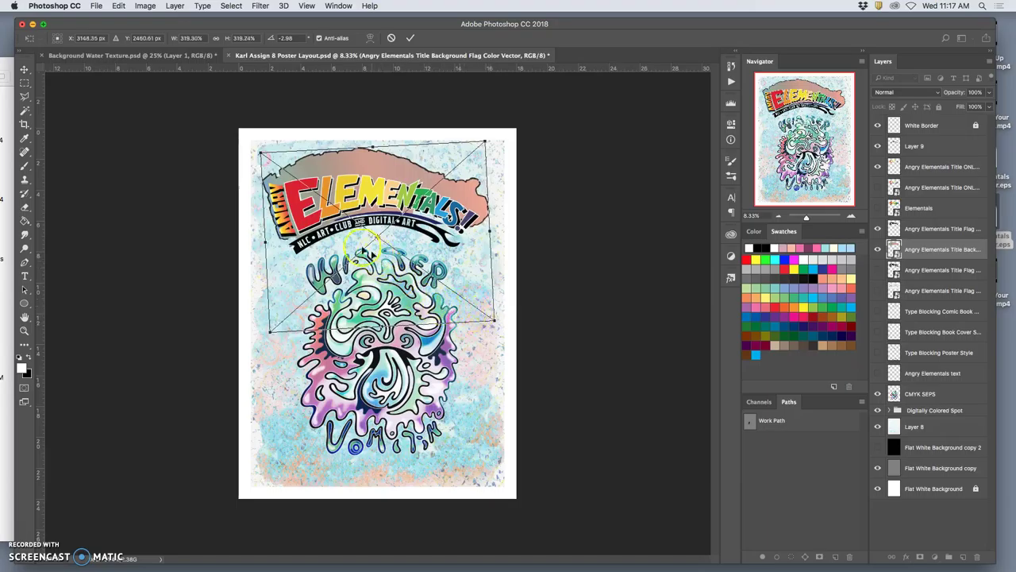
pyautogui.moveTo(265, 242); pyautogui.dragTo(265, 242)
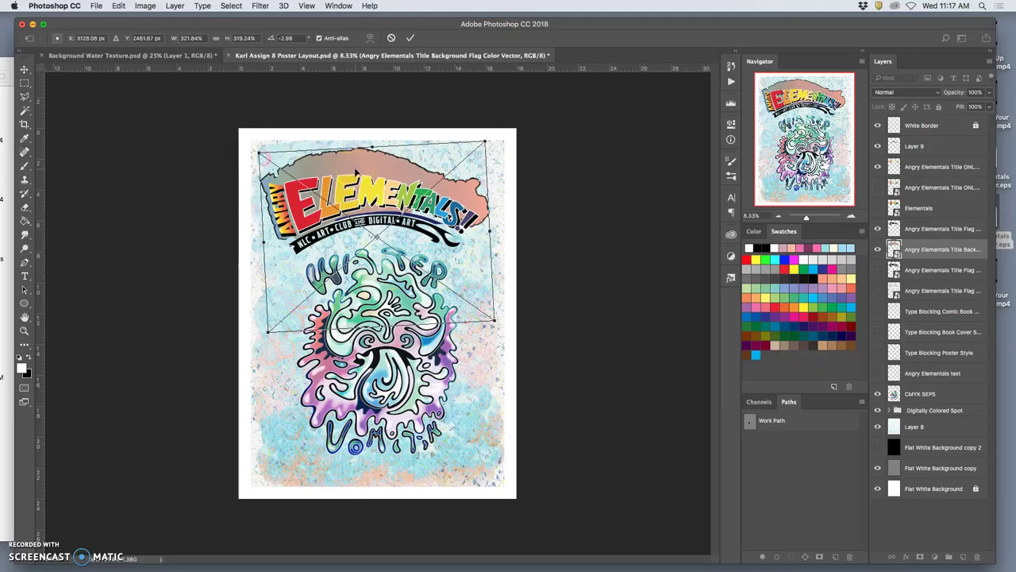
pyautogui.press('Return')
# Try shifting the background flag down and back up to frame the title and banner more closely
pyautogui.press('super+plus')
pyautogui.press('super+plus')
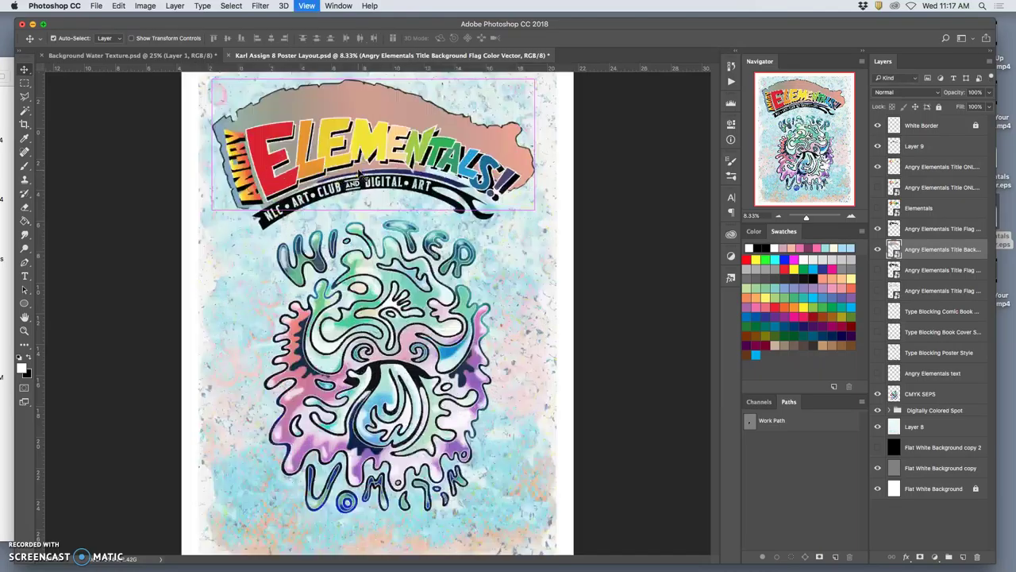
pyautogui.scroll(2, 365, 195)
pyautogui.scroll(3, 369, 198)
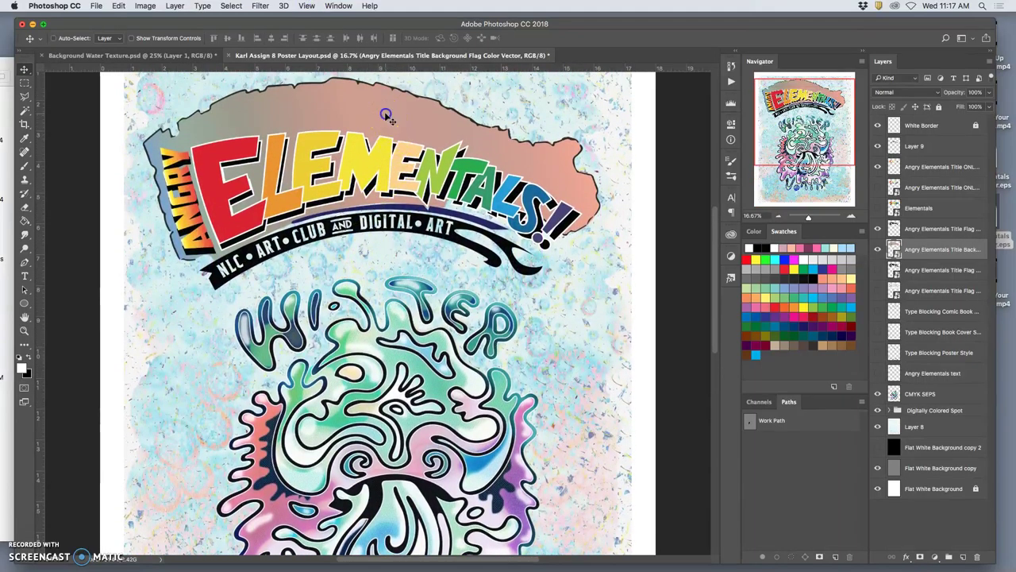
pyautogui.moveTo(385, 116); pyautogui.dragTo(389, 135)
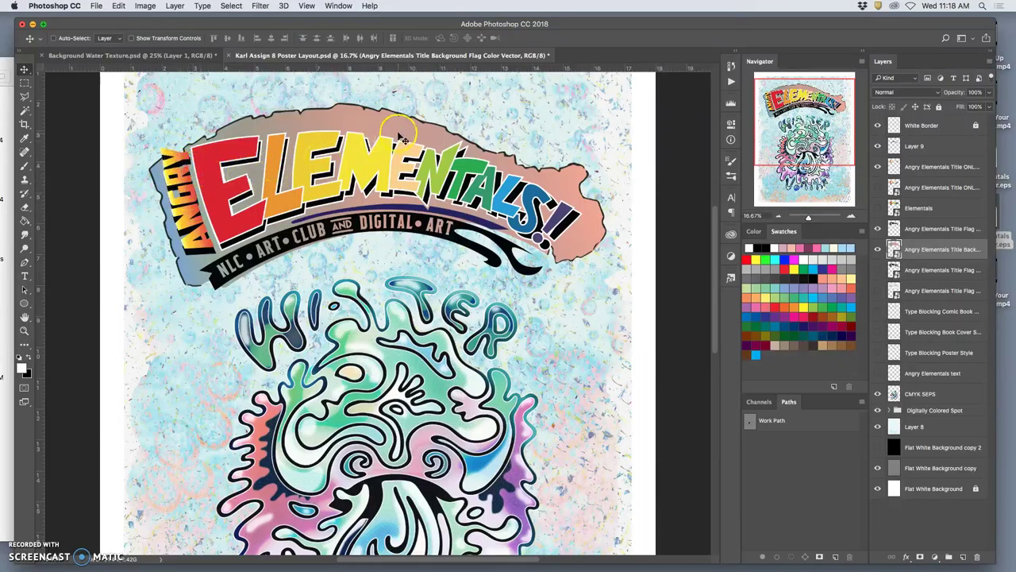
pyautogui.moveTo(401, 130); pyautogui.dragTo(402, 114)
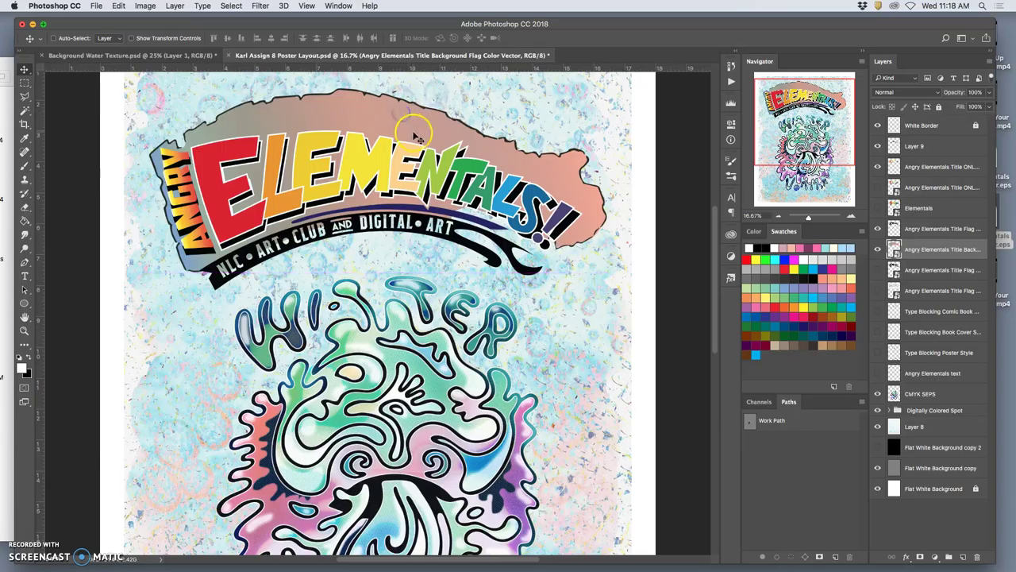
# Try rotating the background flag to 0.20° and nudging it down and sideways around the title
pyautogui.press('super+t')
pyautogui.moveTo(623, 159); pyautogui.dragTo(635, 200)
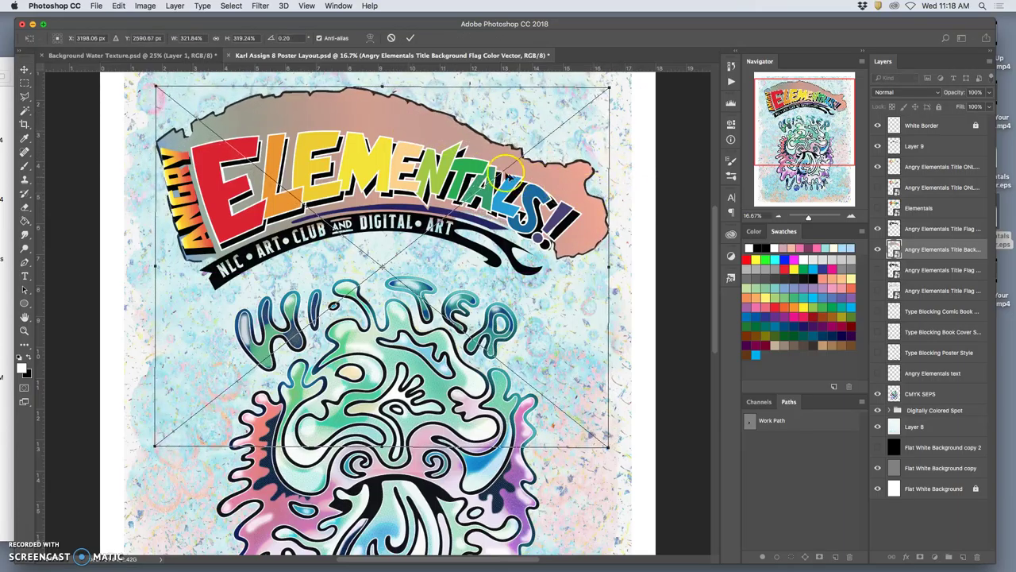
pyautogui.moveTo(492, 158); pyautogui.dragTo(490, 165)
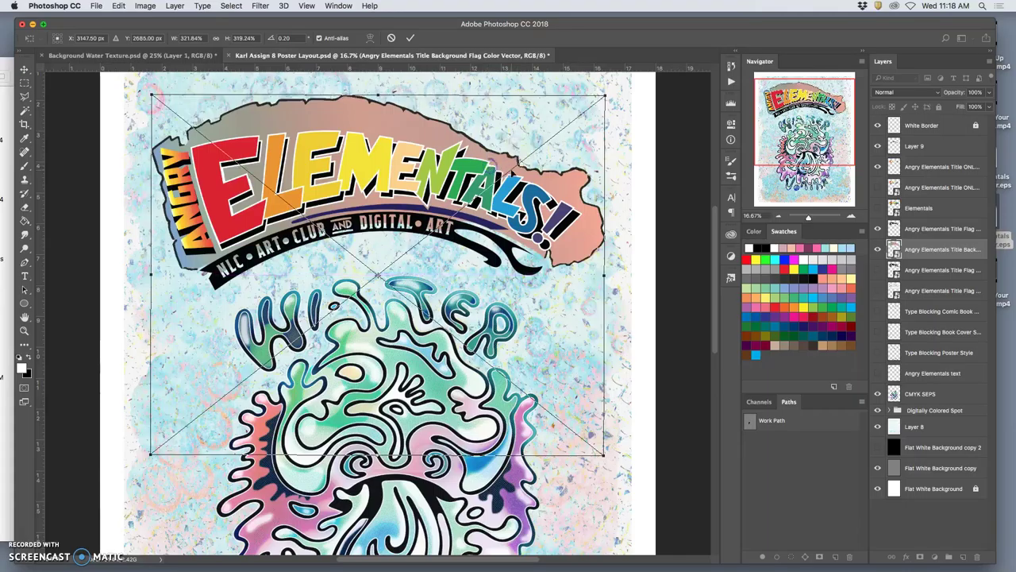
pyautogui.moveTo(589, 228); pyautogui.dragTo(603, 215)
pyautogui.click(599, 213)
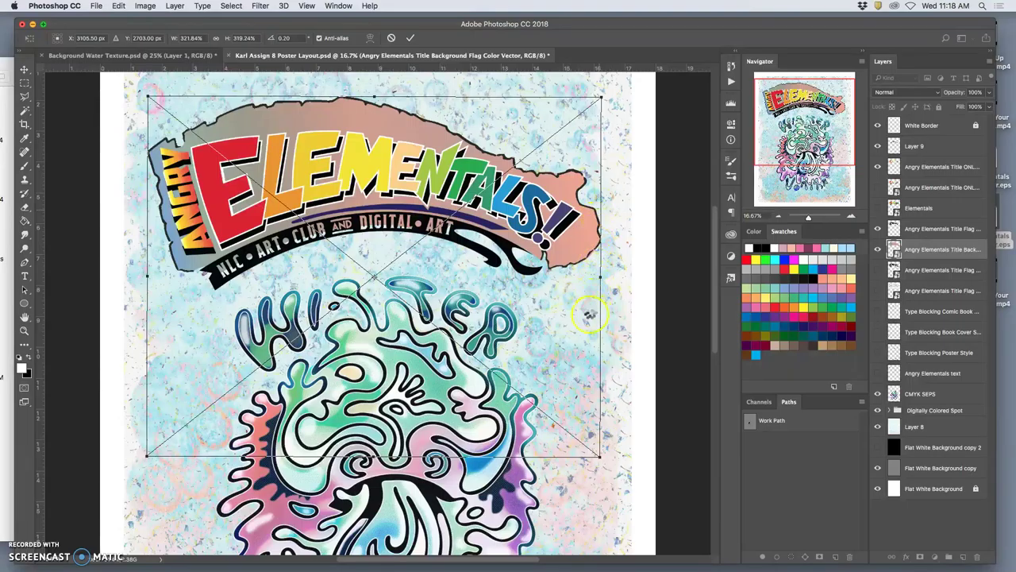
pyautogui.press('Return')
pyautogui.press('super+minus')
pyautogui.press('super+minus')
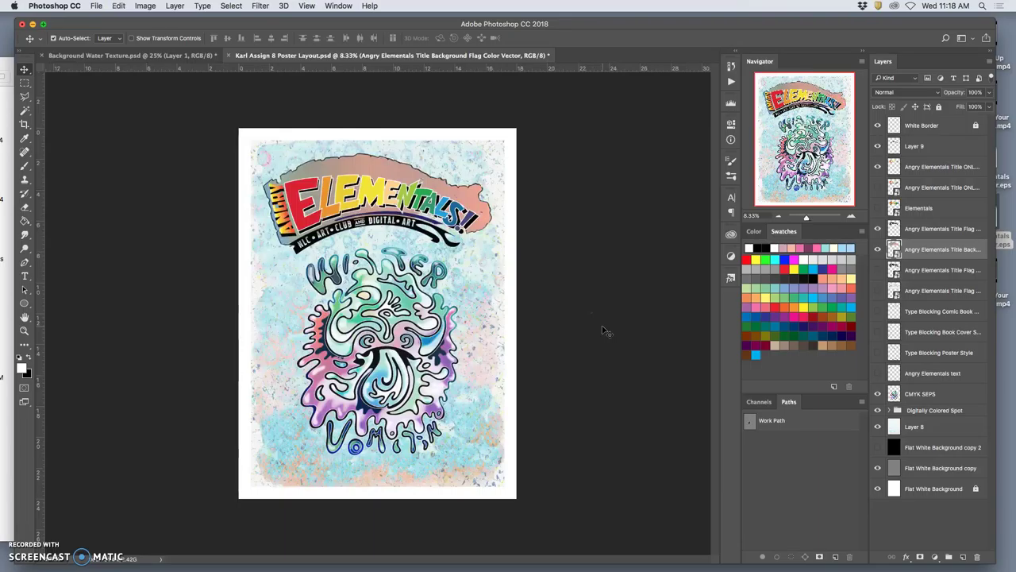
# Undo the latest repositioning and rotation of the background flag
pyautogui.press('super+z')
pyautogui.press('super+z')
pyautogui.press('super+z')
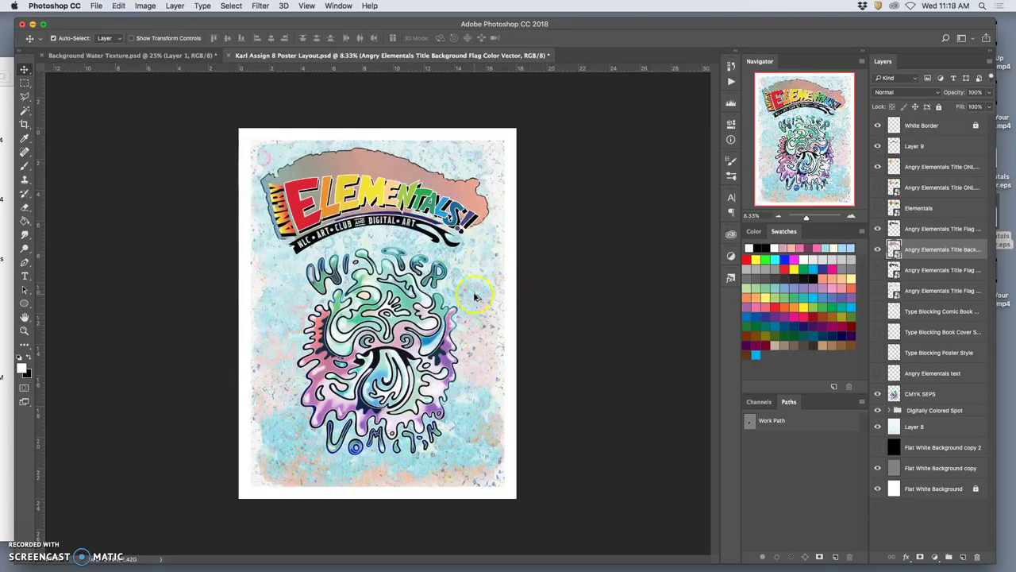
pyautogui.moveTo(475, 297); pyautogui.dragTo(453, 236)
# Duplicate the background flag layer, keeping the original hidden, and rasterize the copy
pyautogui.press('super+equal')
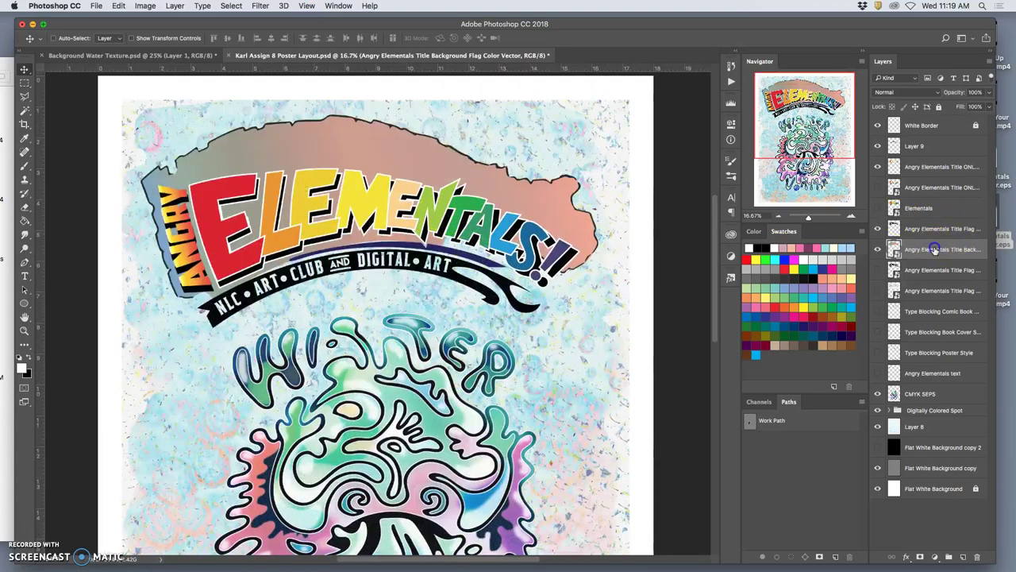
pyautogui.press('super+j')
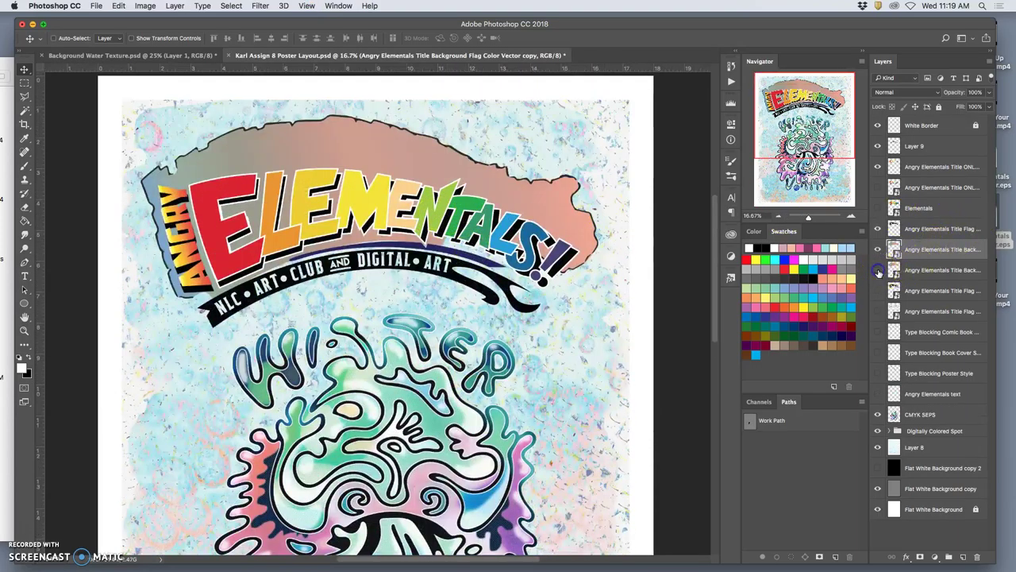
pyautogui.rightClick(911, 250)
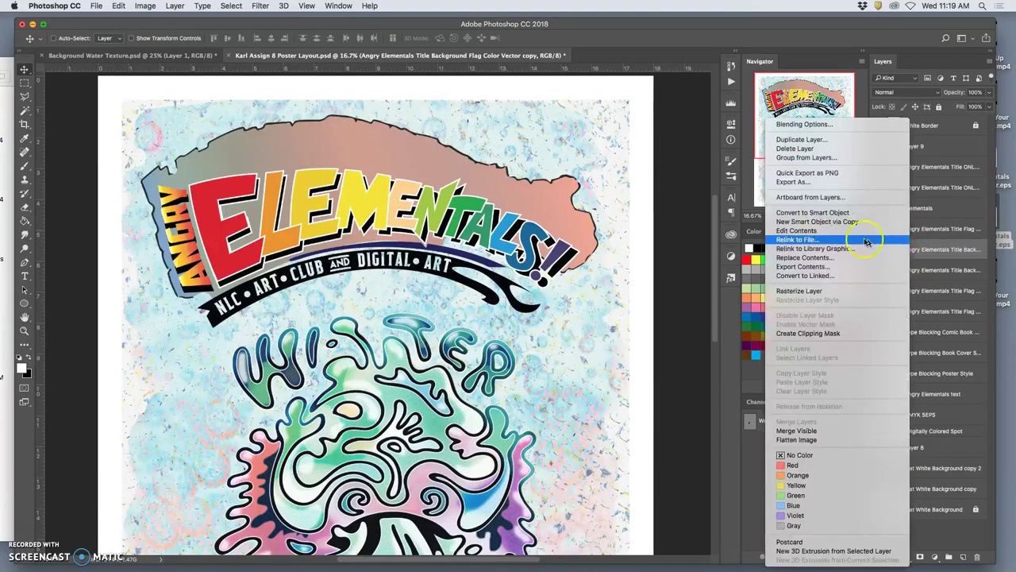
pyautogui.click(830, 292)
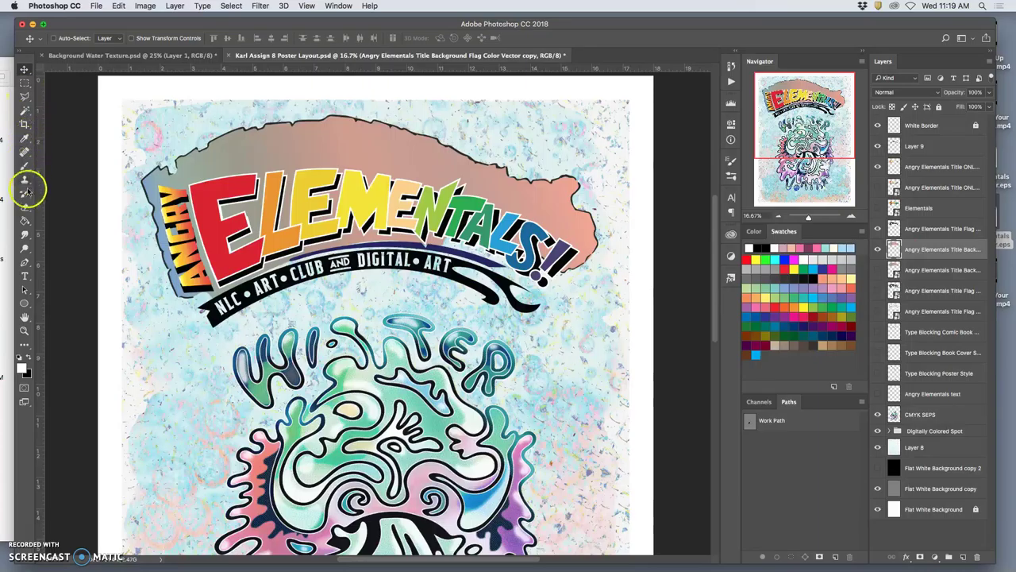
# Set the Eraser to 172 px and 100% opacity and start erasing the flag copy beneath the Elementals lettering
pyautogui.press('e')
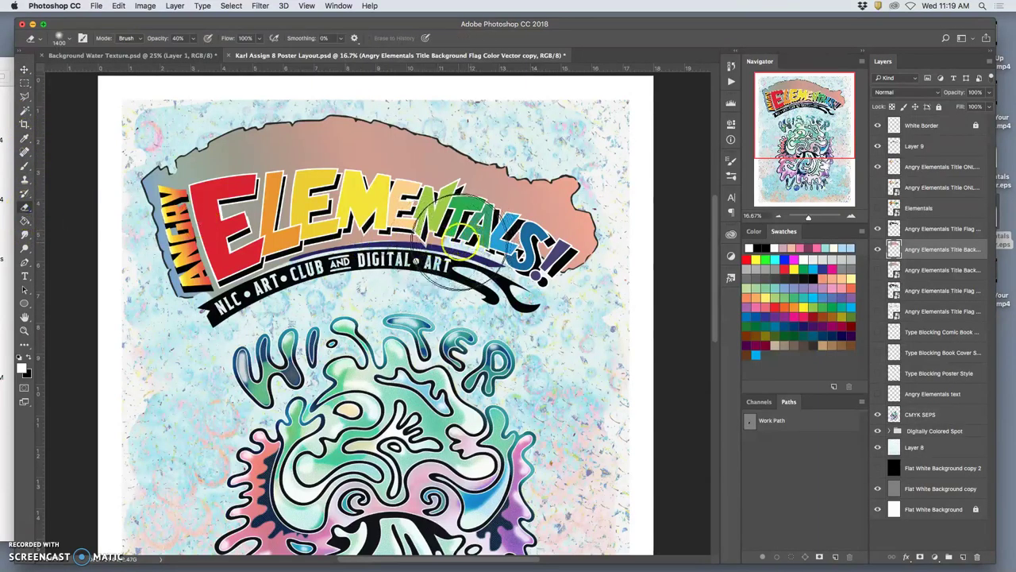
pyautogui.click(68, 42)
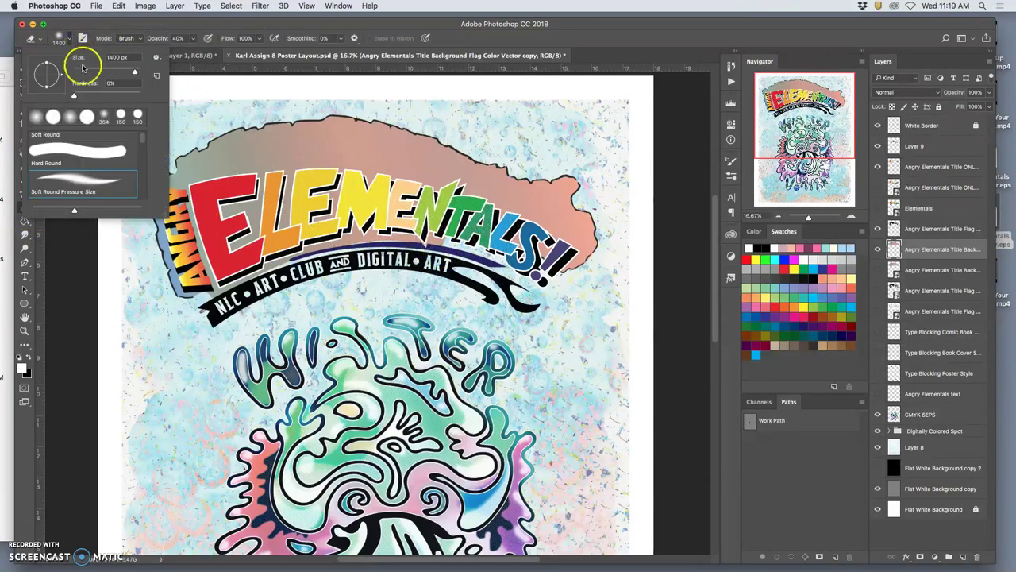
pyautogui.moveTo(84, 62); pyautogui.dragTo(100, 72)
pyautogui.click(109, 71)
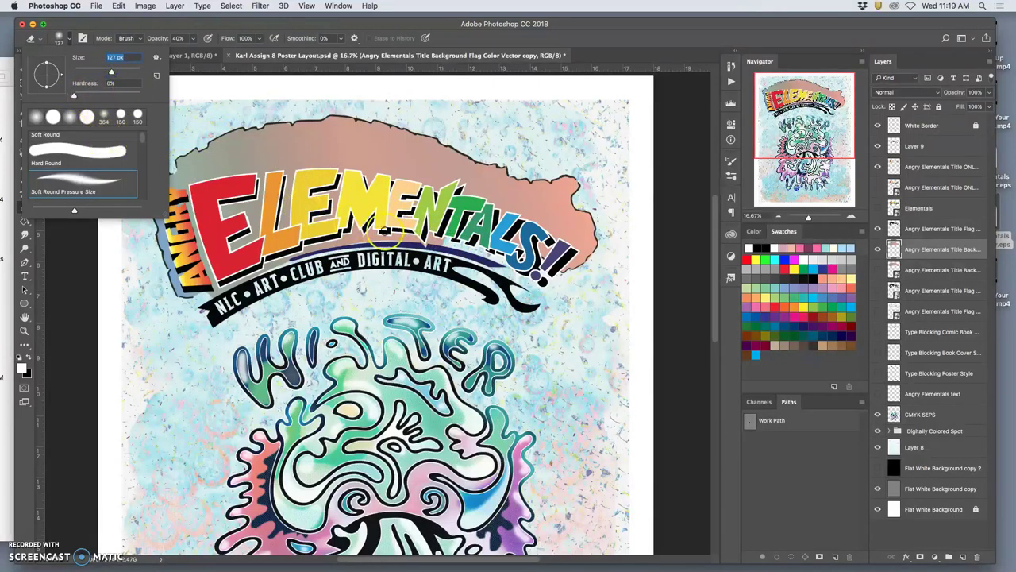
pyautogui.click(119, 72)
pyautogui.click(468, 245)
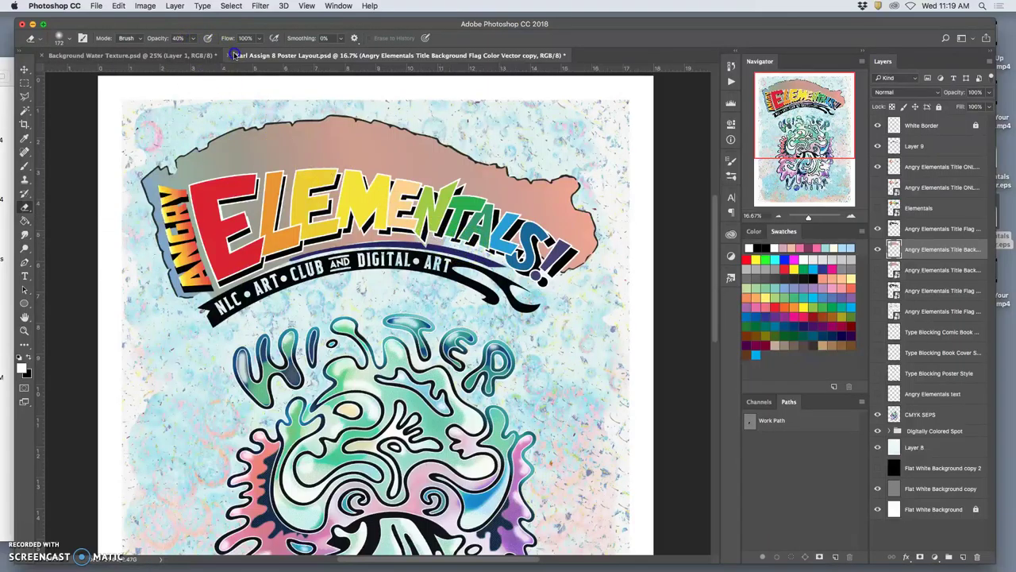
pyautogui.click(192, 40)
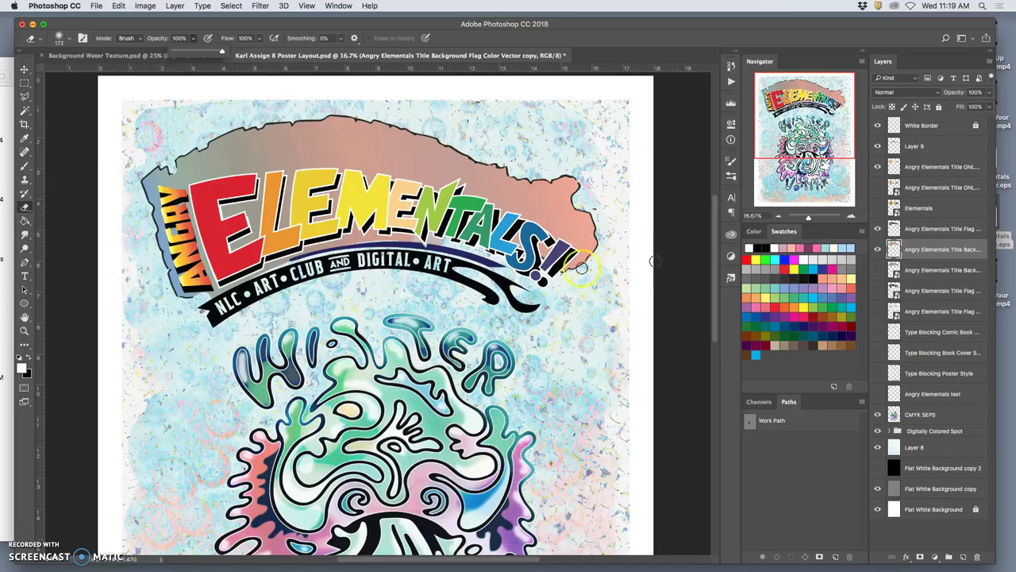
pyautogui.click(454, 237)
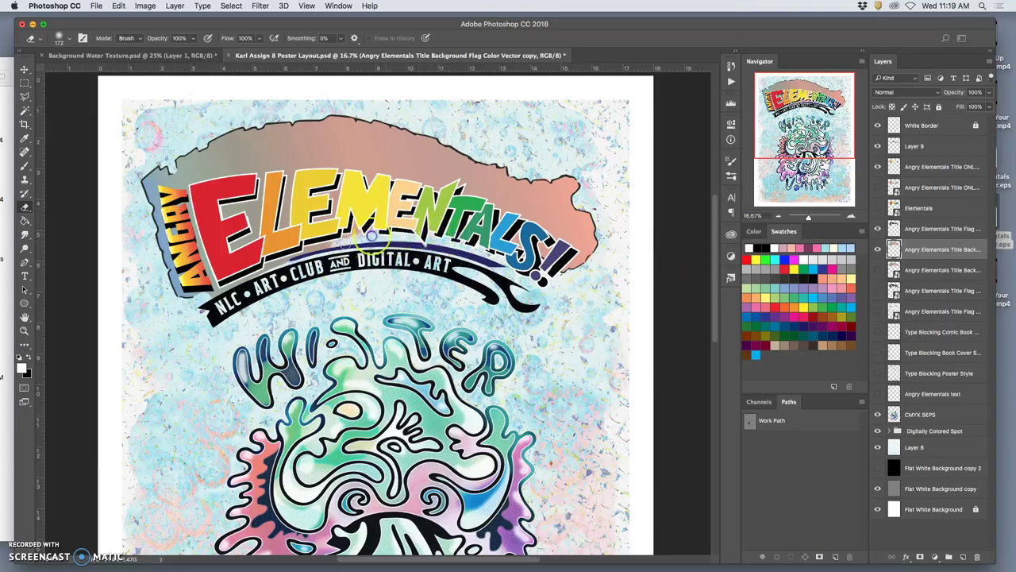
# Set the Eraser to 332 px with 100% hardness and erase the flag artwork between the title and the banner
pyautogui.click(66, 38)
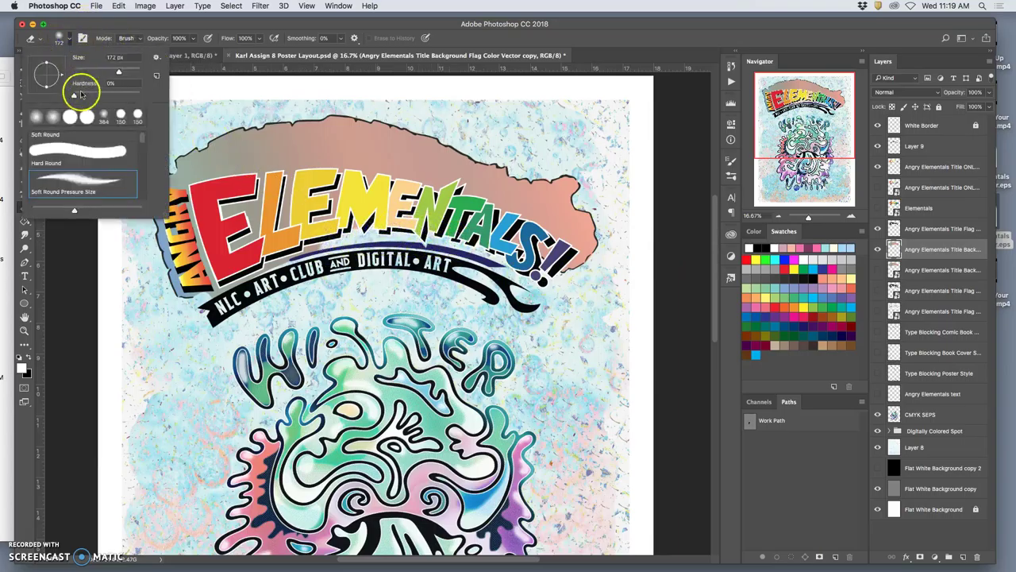
pyautogui.moveTo(79, 96); pyautogui.dragTo(127, 73)
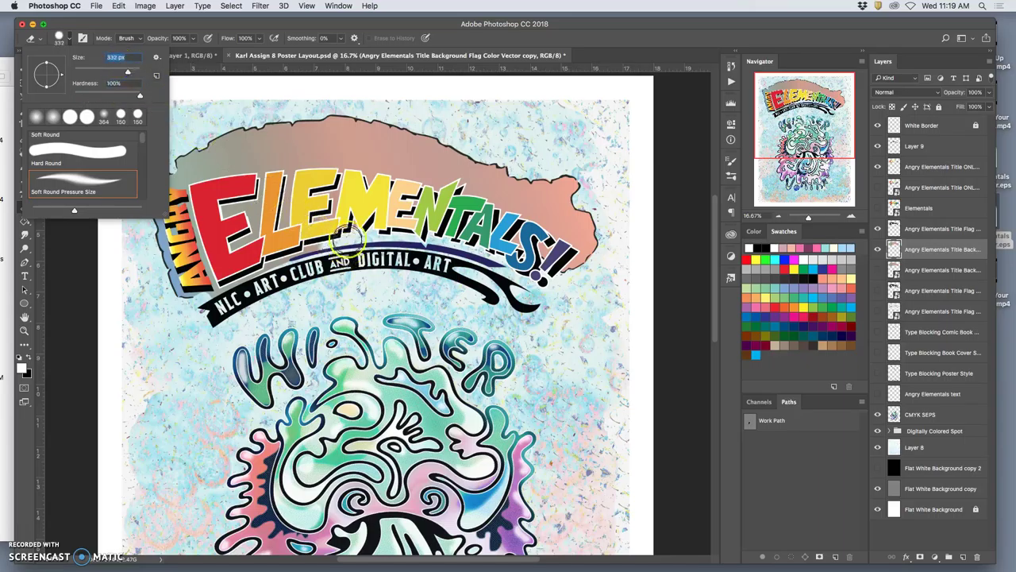
pyautogui.click(368, 231)
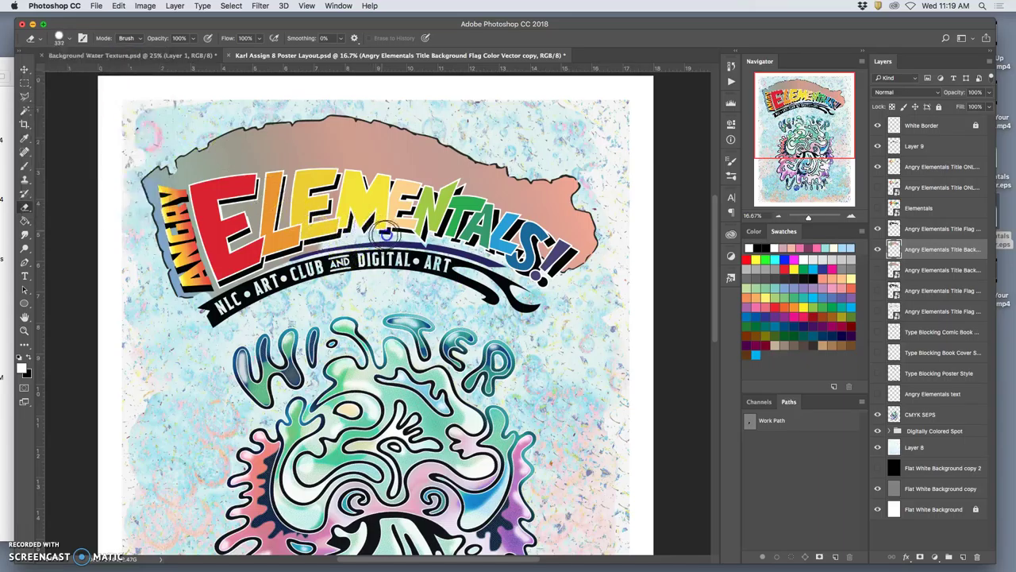
pyautogui.moveTo(435, 243)
pyautogui.mouseDown()
pyautogui.moveTo(443, 249)
pyautogui.moveTo(383, 232)
pyautogui.moveTo(316, 238)
pyautogui.moveTo(188, 302)
pyautogui.moveTo(227, 306)
pyautogui.moveTo(227, 319)
pyautogui.moveTo(242, 291)
pyautogui.moveTo(189, 314)
pyautogui.mouseUp()
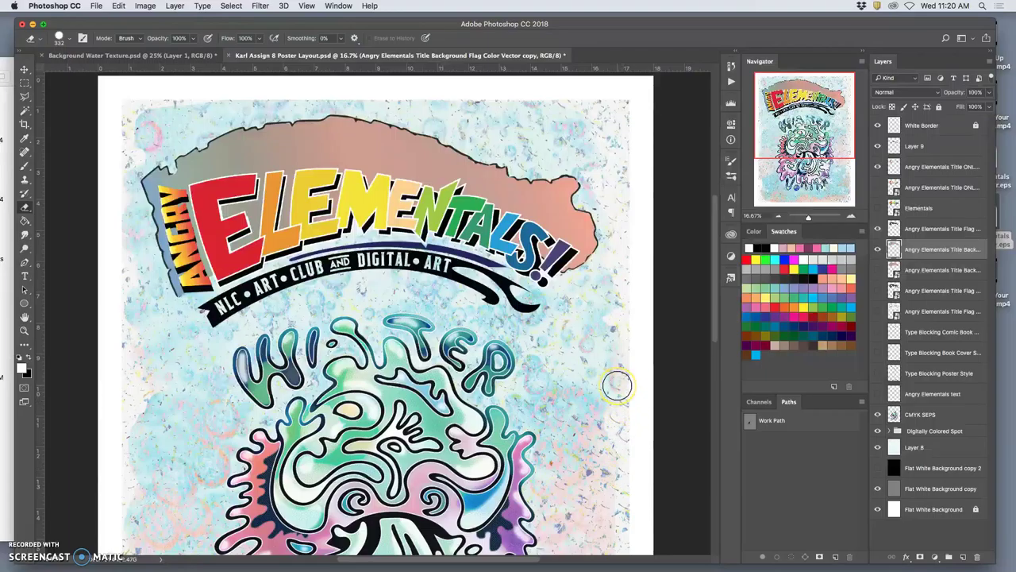
# Select the salmon flag color with the Magic Wand at tolerance 32 and Contiguous turned off
pyautogui.press('super+plus')
pyautogui.press('super+plus')
pyautogui.hscroll(5, 605, 342)
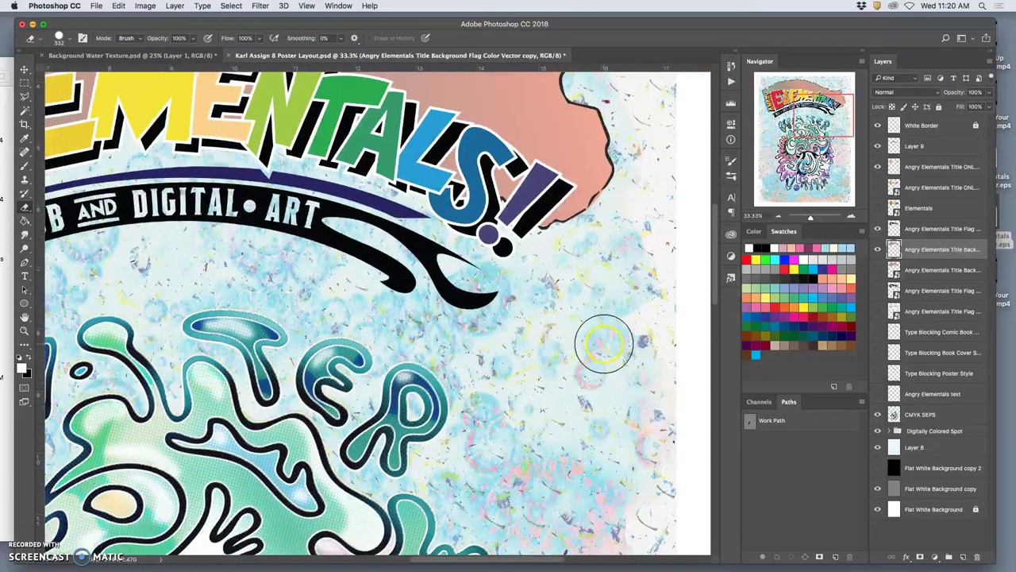
pyautogui.scroll(3, 604, 342)
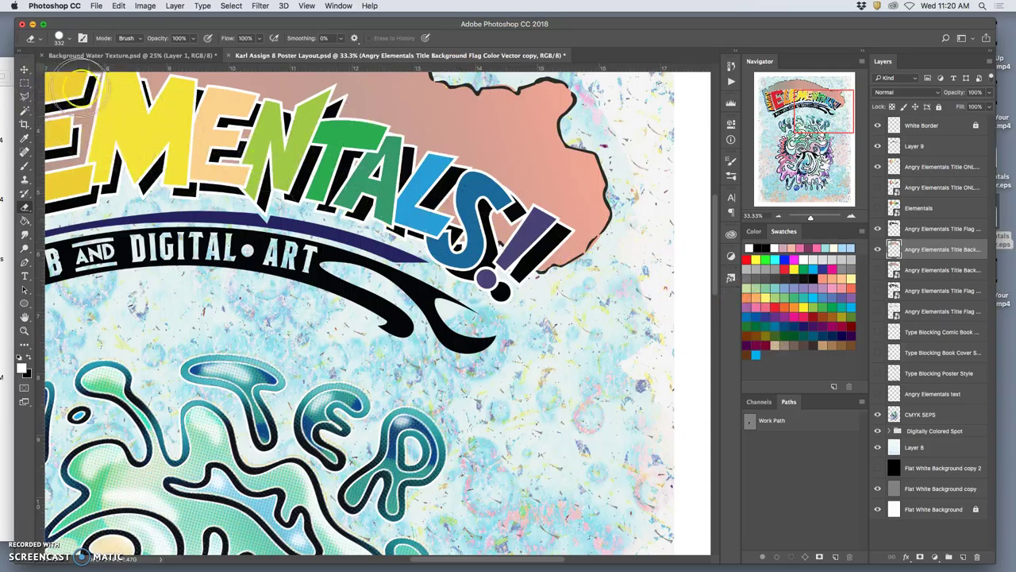
pyautogui.click(26, 111)
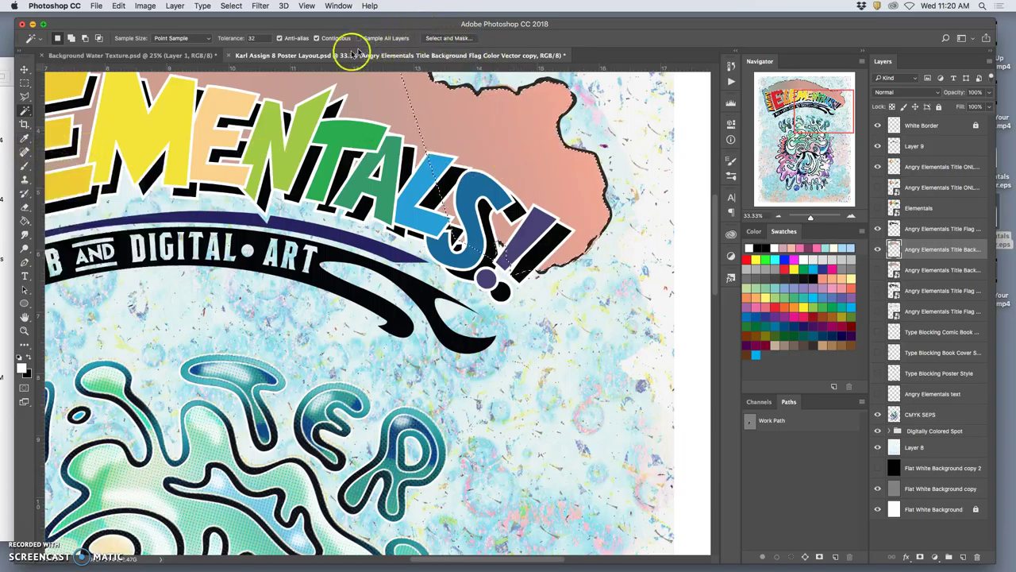
pyautogui.click(316, 38)
pyautogui.click(531, 160)
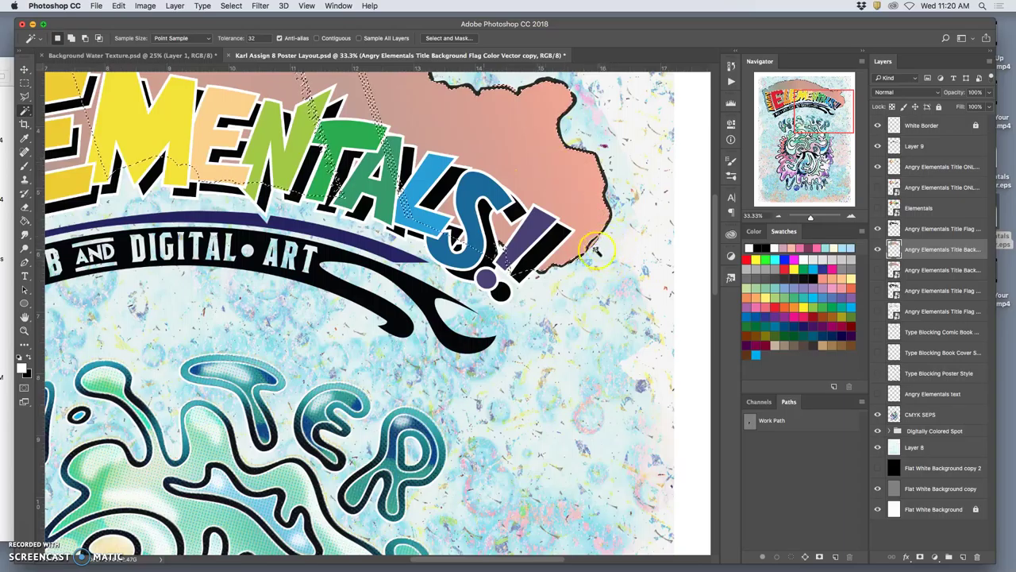
# Set the Eraser to 59 px and erase the color spilling past the flag outline beside the exclamation marks
pyautogui.press('super+plus')
pyautogui.press('super+plus')
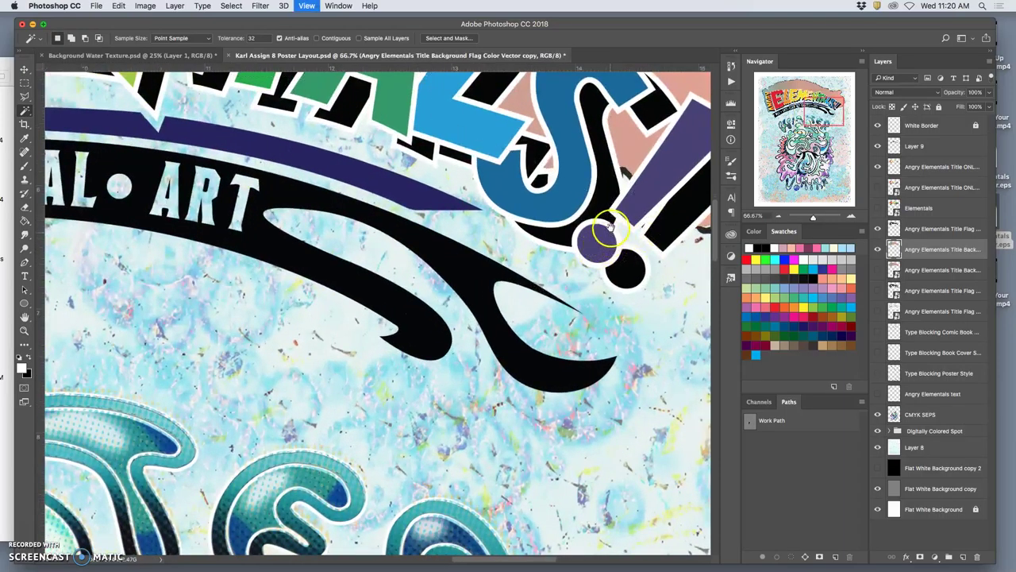
pyautogui.moveTo(608, 228); pyautogui.dragTo(333, 250)
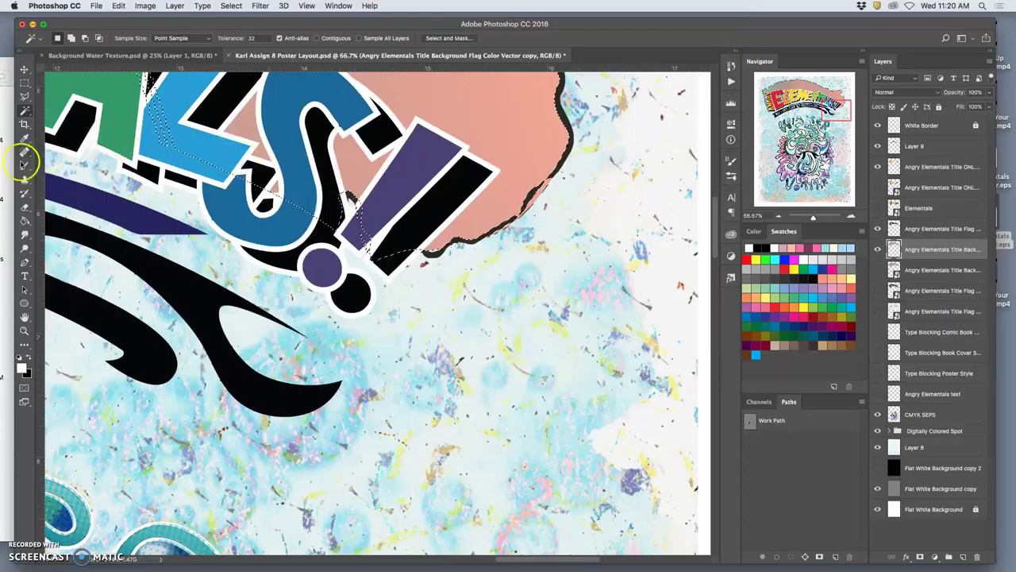
pyautogui.click(29, 204)
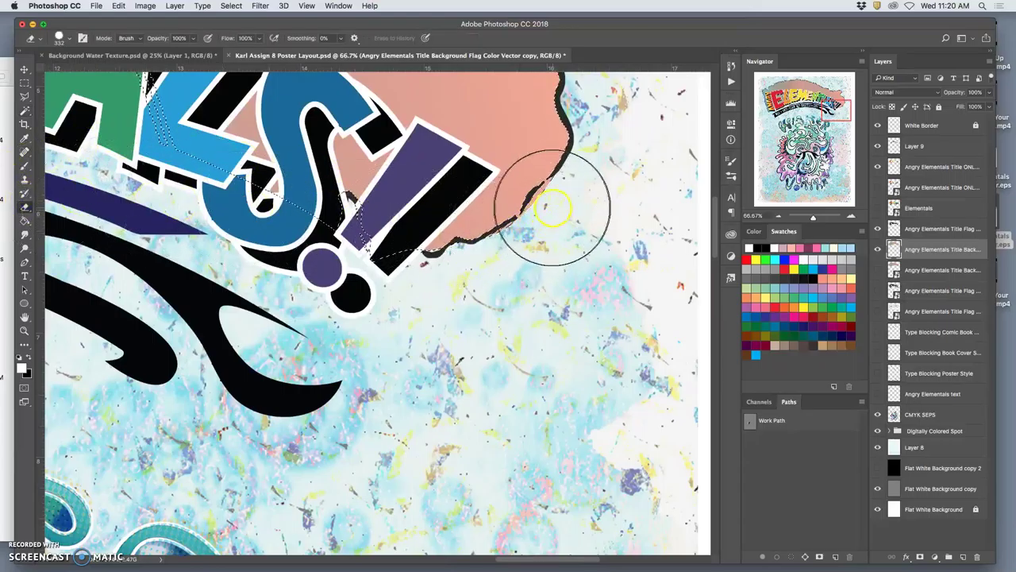
pyautogui.click(68, 40)
pyautogui.moveTo(104, 68); pyautogui.dragTo(93, 69)
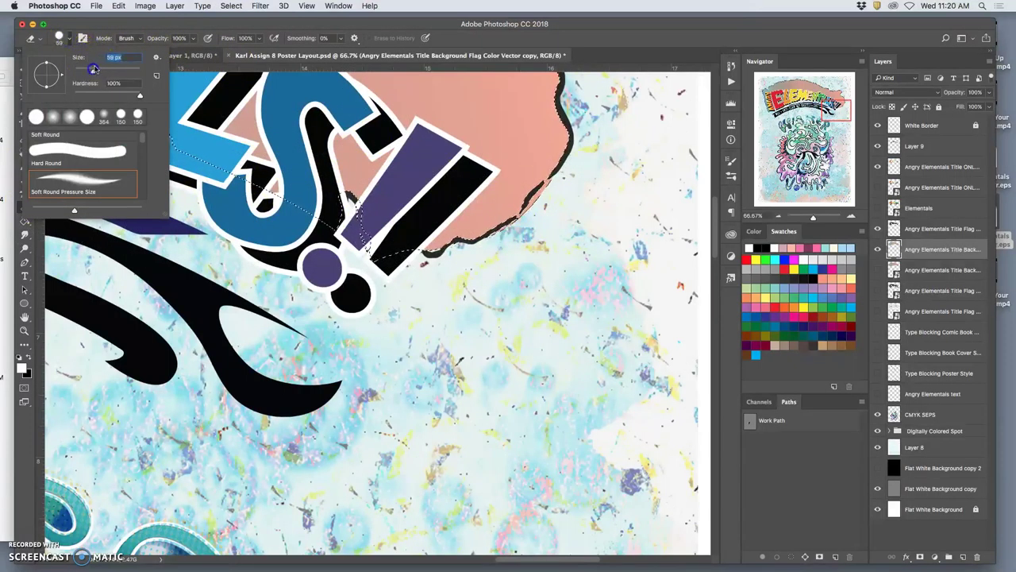
pyautogui.click(556, 182)
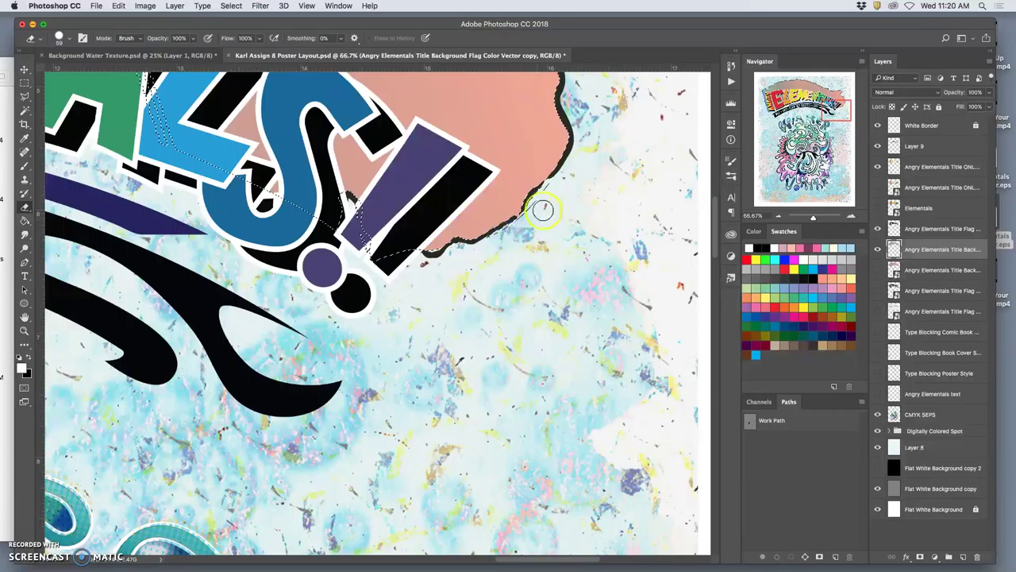
pyautogui.moveTo(527, 220); pyautogui.dragTo(523, 219)
# Erase the stray color outside the black outline along the flag's upper edge, from its right end towards the middle
pyautogui.moveTo(599, 171); pyautogui.dragTo(487, 353)
pyautogui.moveTo(451, 128); pyautogui.dragTo(500, 274)
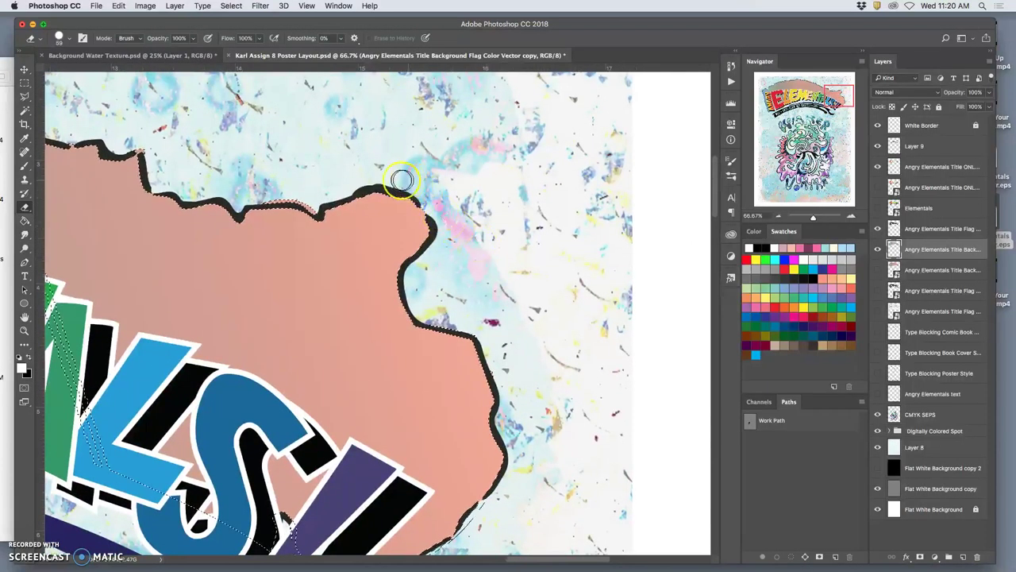
pyautogui.moveTo(264, 197); pyautogui.dragTo(313, 206)
pyautogui.moveTo(363, 165); pyautogui.dragTo(642, 157)
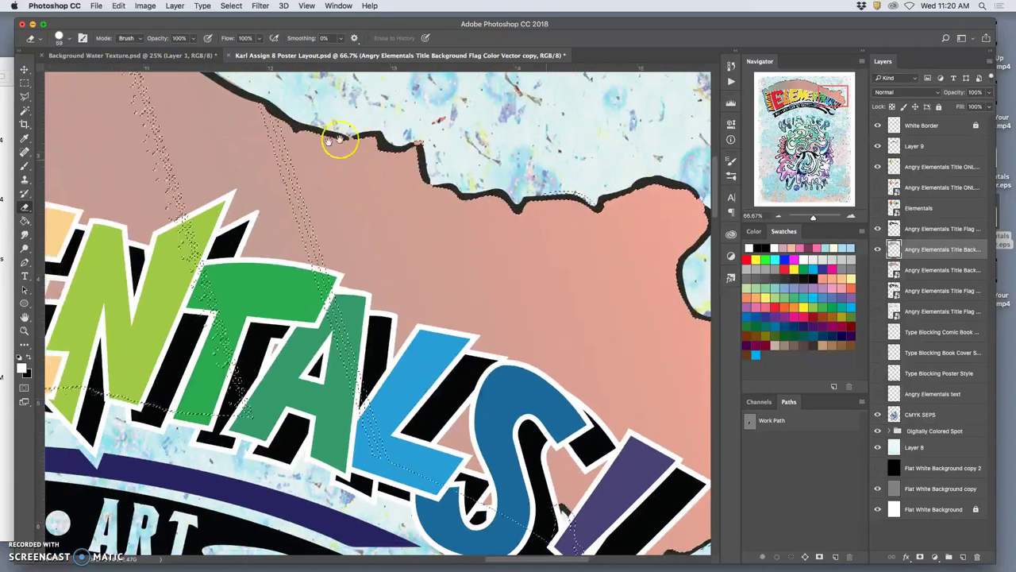
pyautogui.moveTo(424, 142)
pyautogui.mouseDown()
pyautogui.moveTo(413, 141)
pyautogui.moveTo(431, 138)
pyautogui.mouseUp()
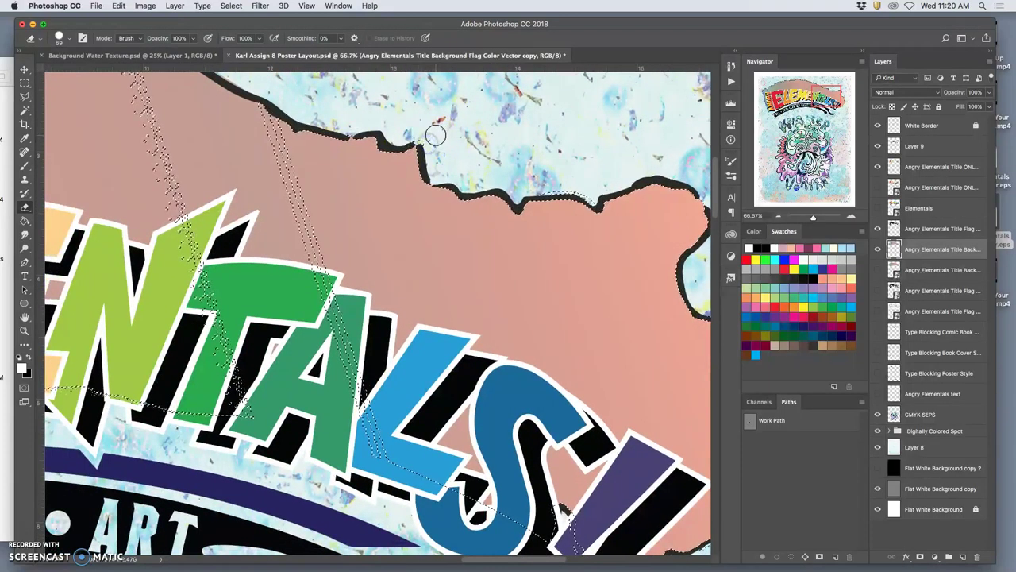
pyautogui.moveTo(354, 136); pyautogui.dragTo(355, 133)
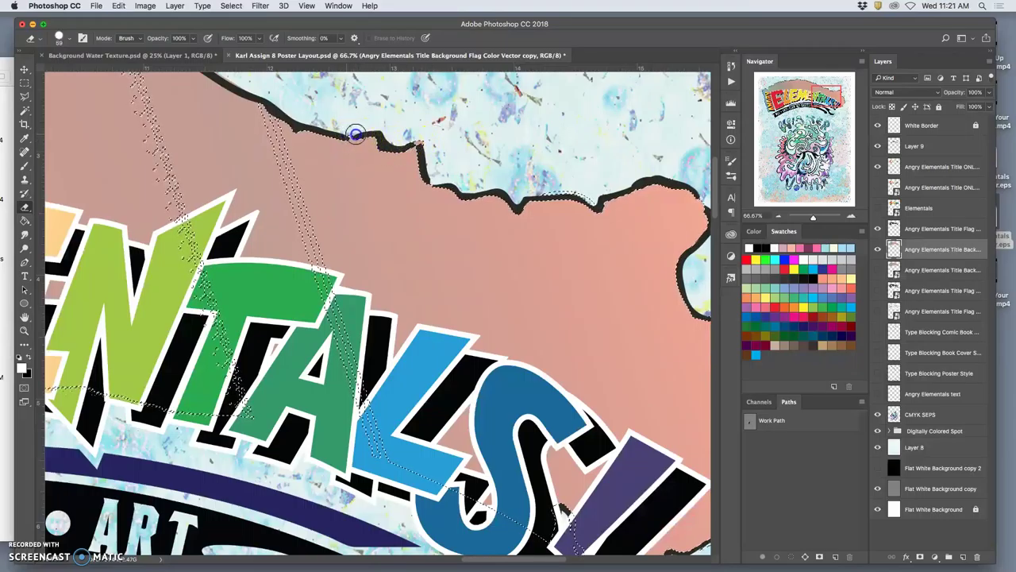
pyautogui.hscroll(-8, 363, 129)
pyautogui.scroll(5, 363, 130)
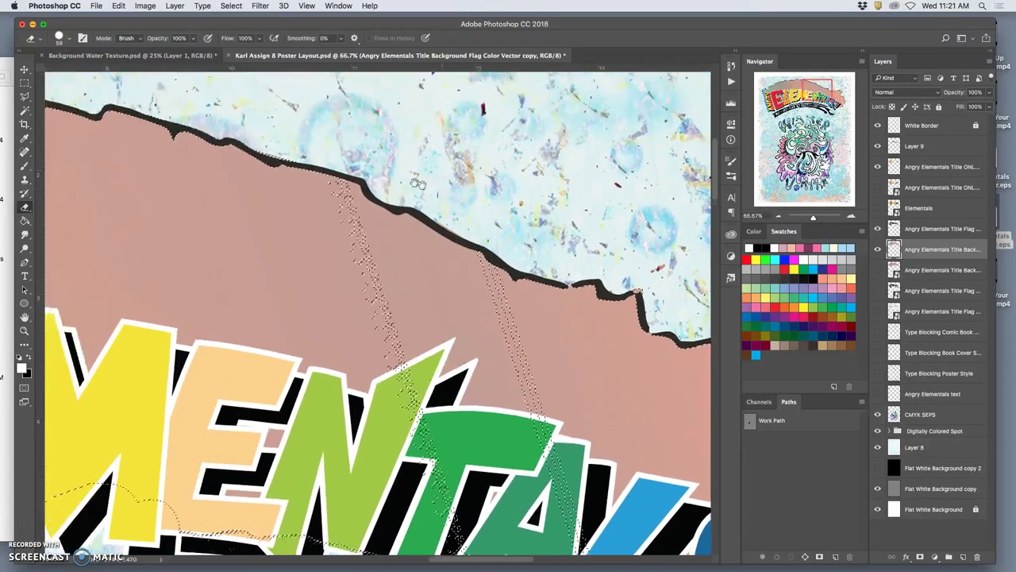
pyautogui.hscroll(-2, 416, 183)
pyautogui.scroll(1, 417, 183)
pyautogui.click(282, 159)
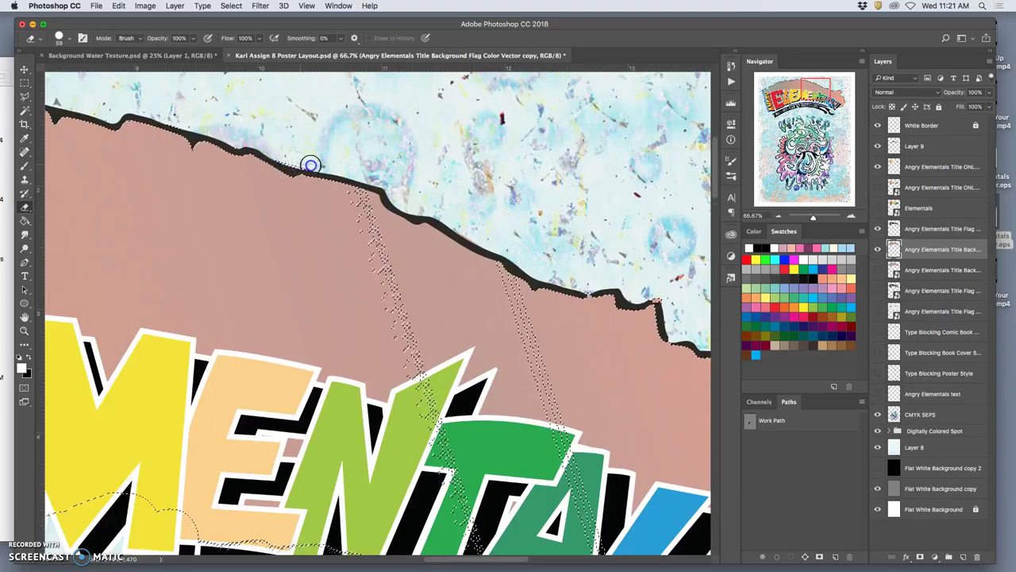
# Inspect the rest of the flag's outline around the top, the Angry lettering and the banner for stray color
pyautogui.hscroll(-10, 310, 162)
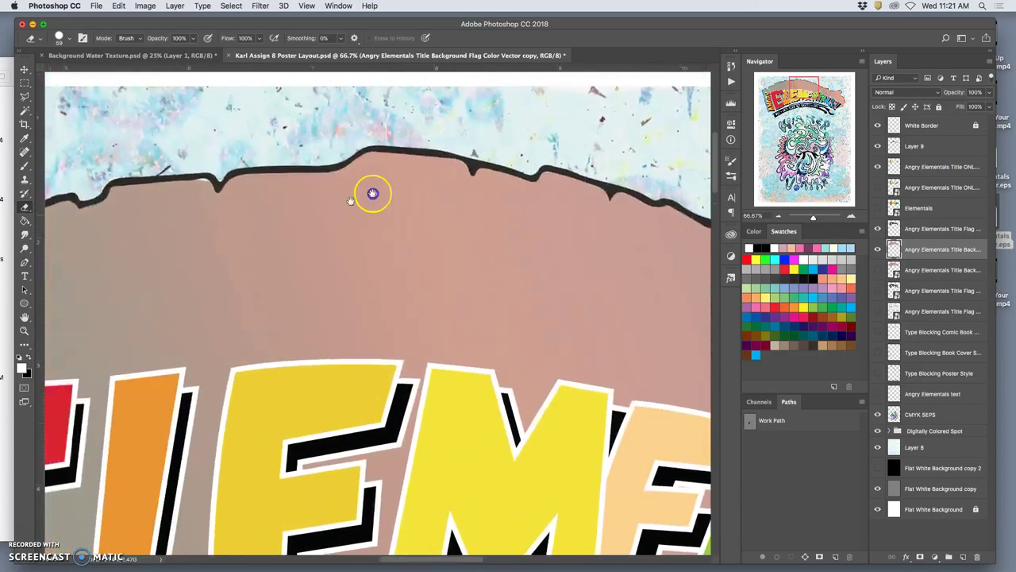
pyautogui.scroll(-2, 374, 193)
pyautogui.hscroll(-12, 341, 211)
pyautogui.scroll(-3, 340, 211)
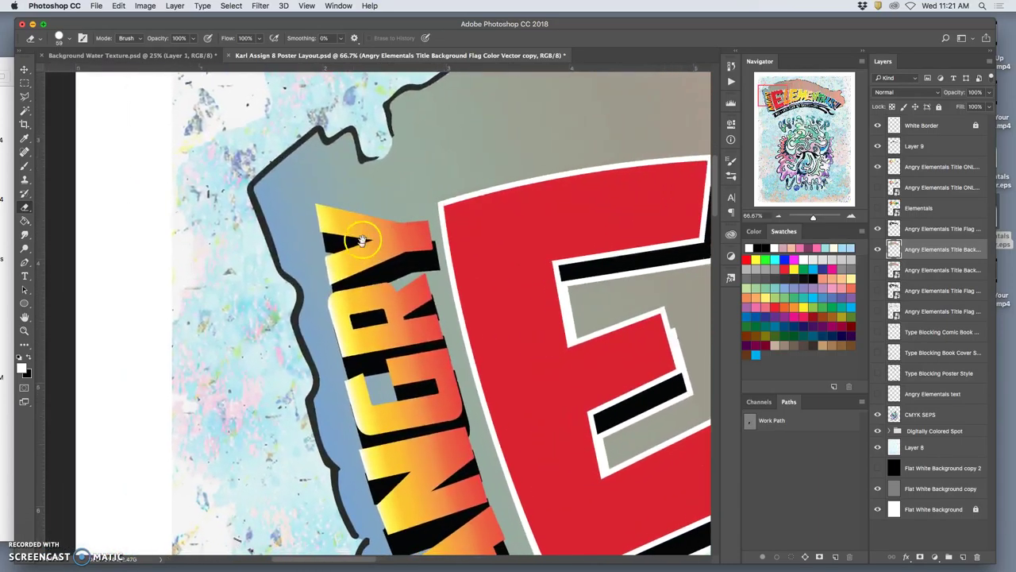
pyautogui.scroll(-8, 346, 219)
pyautogui.hscroll(3, 365, 239)
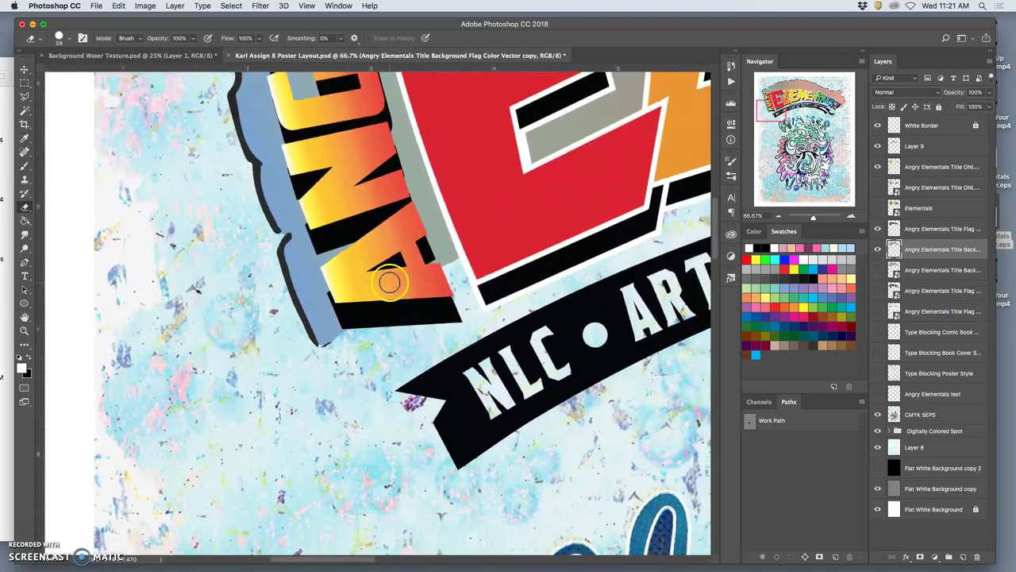
pyautogui.scroll(10, 526, 182)
pyautogui.hscroll(-5, 526, 182)
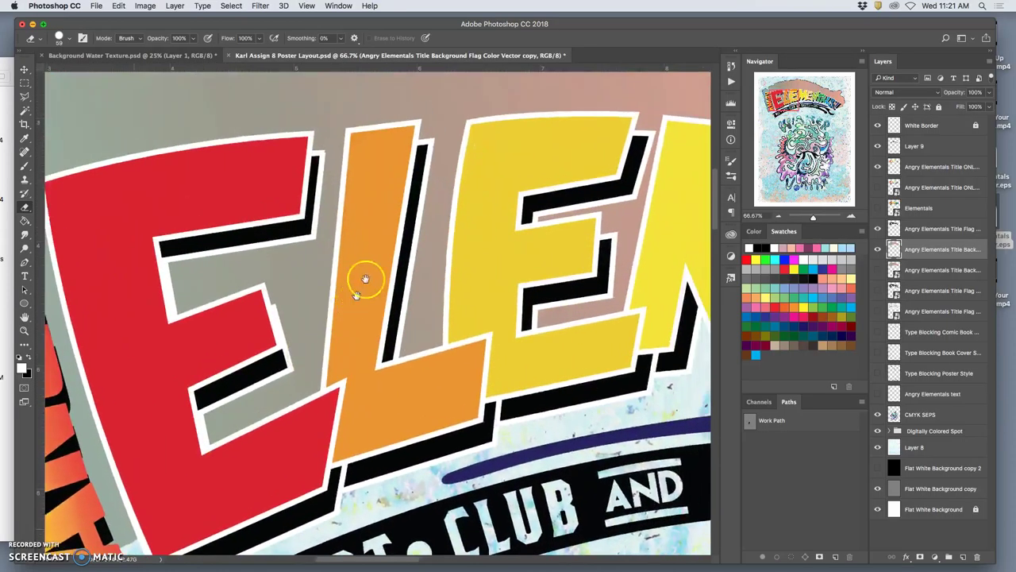
pyautogui.scroll(5, 369, 246)
pyautogui.hscroll(1, 369, 246)
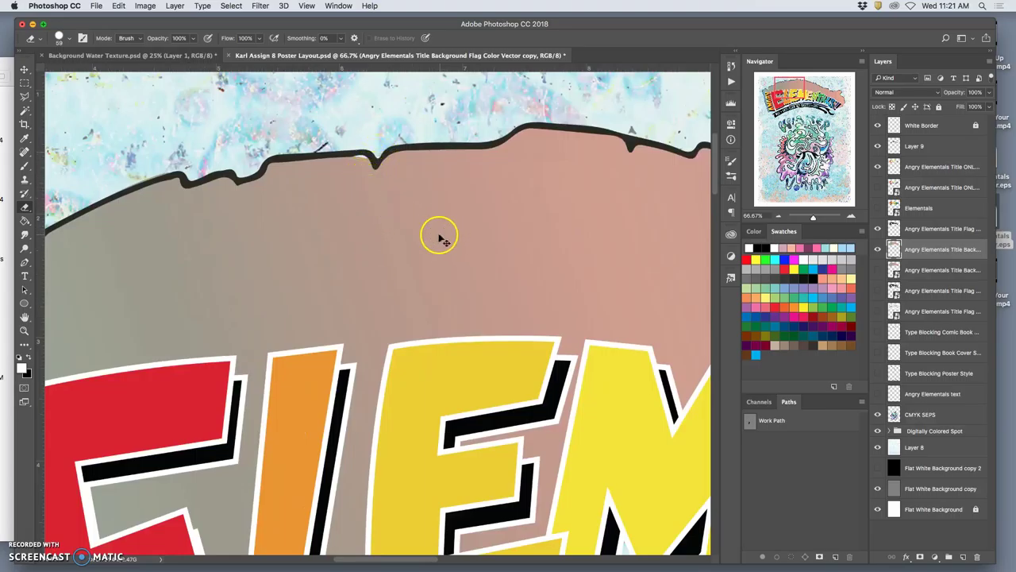
# Hide and show the background flag copy to compare the poster with and without it
pyautogui.press('super+minus')
pyautogui.press('super+minus')
pyautogui.press('super+minus')
pyautogui.press('super+minus')
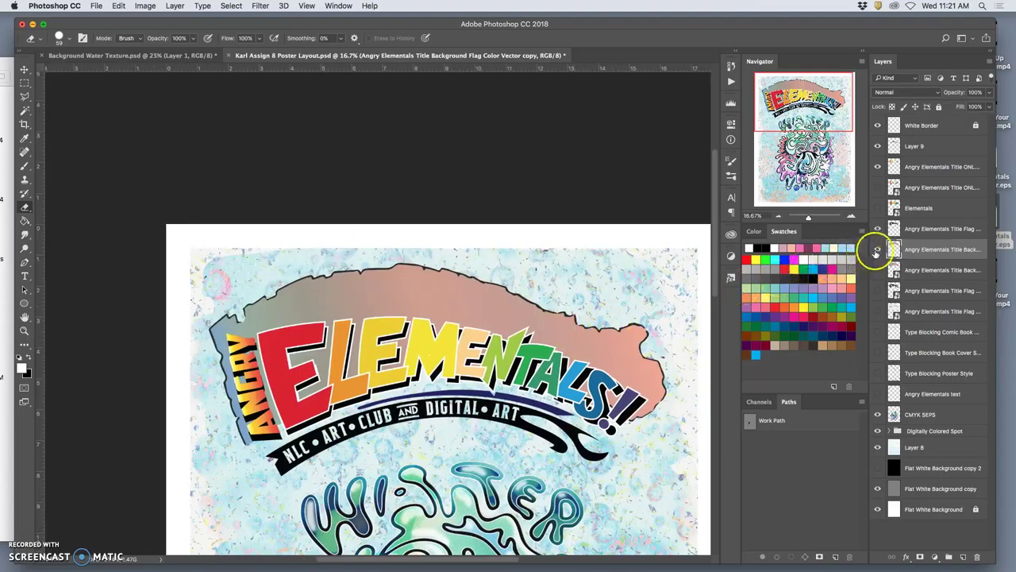
pyautogui.click(876, 250)
pyautogui.click(877, 250)
# Lower the background flag copy's opacity to 70% and choose a different blend mode for it
pyautogui.click(928, 251)
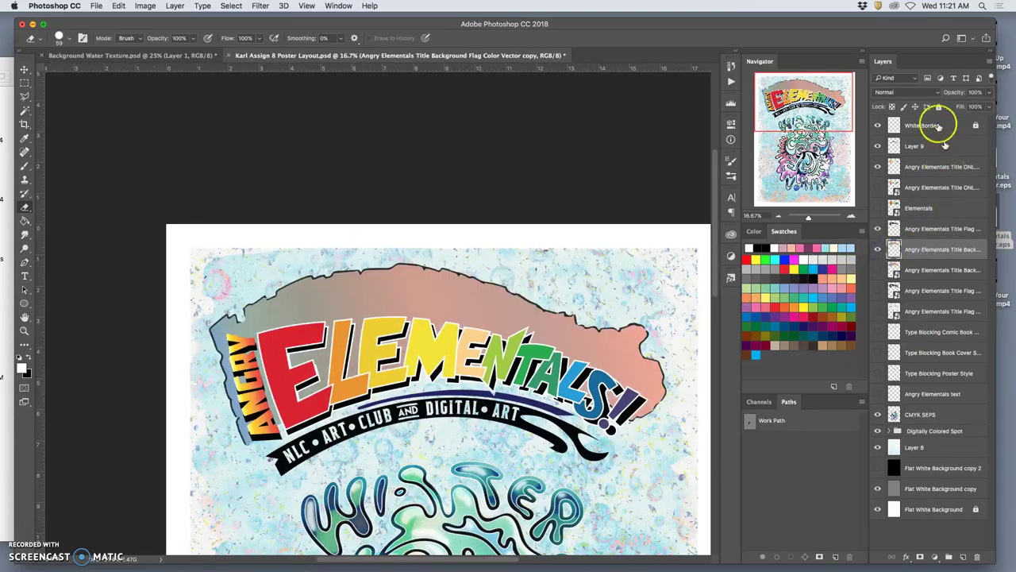
pyautogui.click(988, 93)
pyautogui.moveTo(988, 105); pyautogui.dragTo(971, 106)
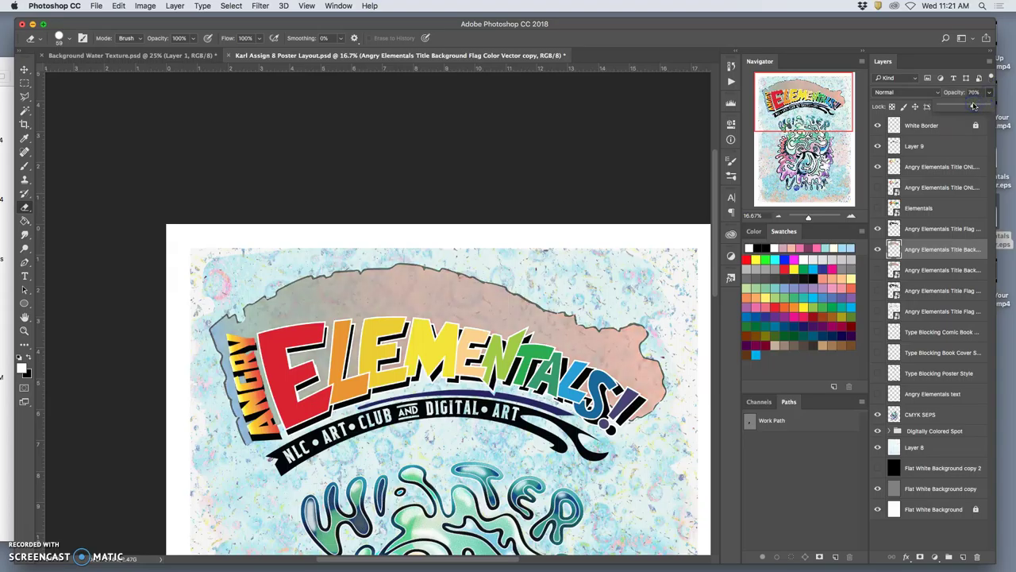
pyautogui.press('super+minus')
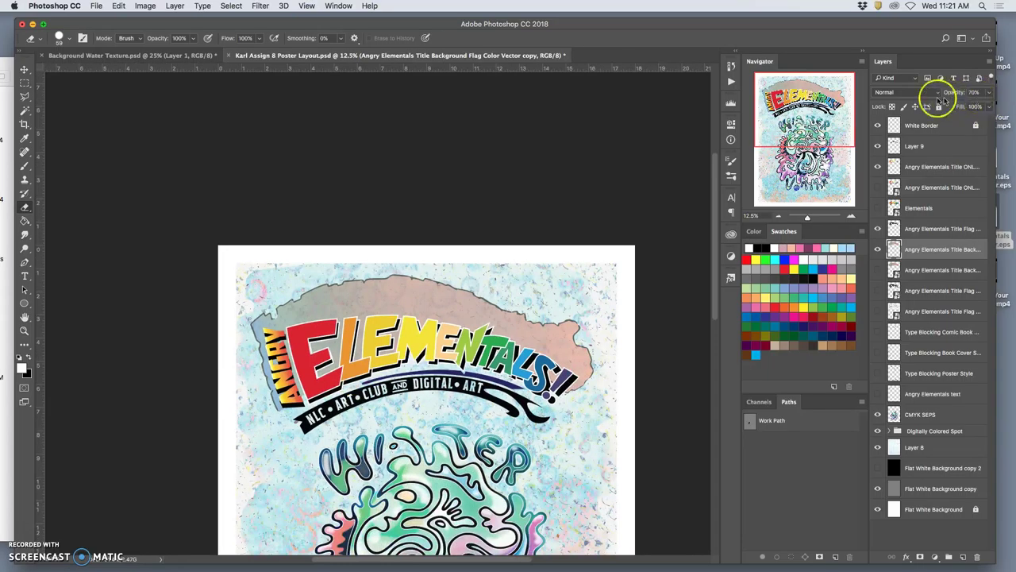
pyautogui.click(913, 92)
pyautogui.click(893, 207)
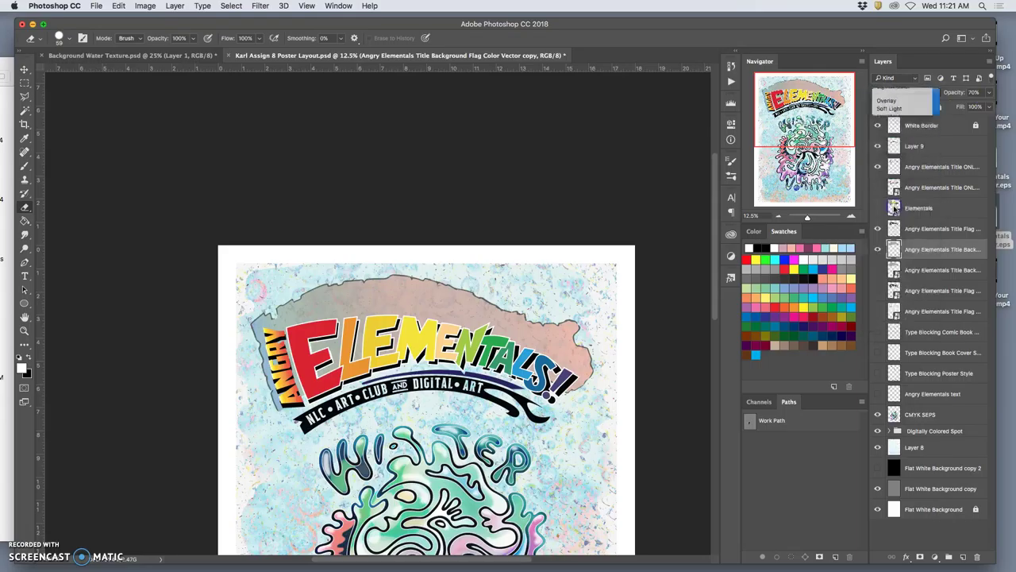
# Raise the background flag copy's opacity to 100% and try the Pin Light, Vivid Light, Hard Light and Darker Color blend modes on it
pyautogui.click(896, 93)
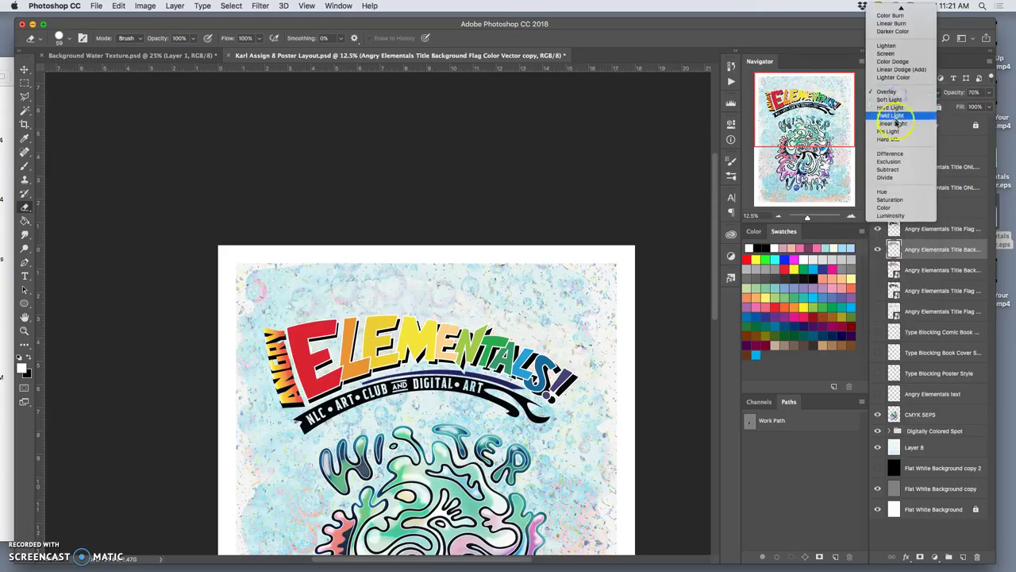
pyautogui.click(892, 131)
pyautogui.click(989, 92)
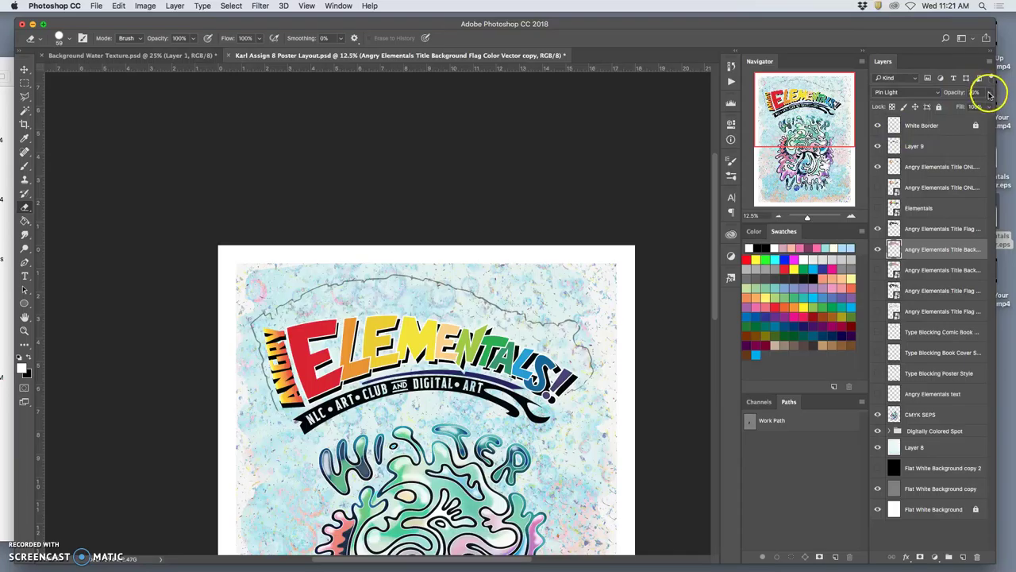
pyautogui.click(929, 90)
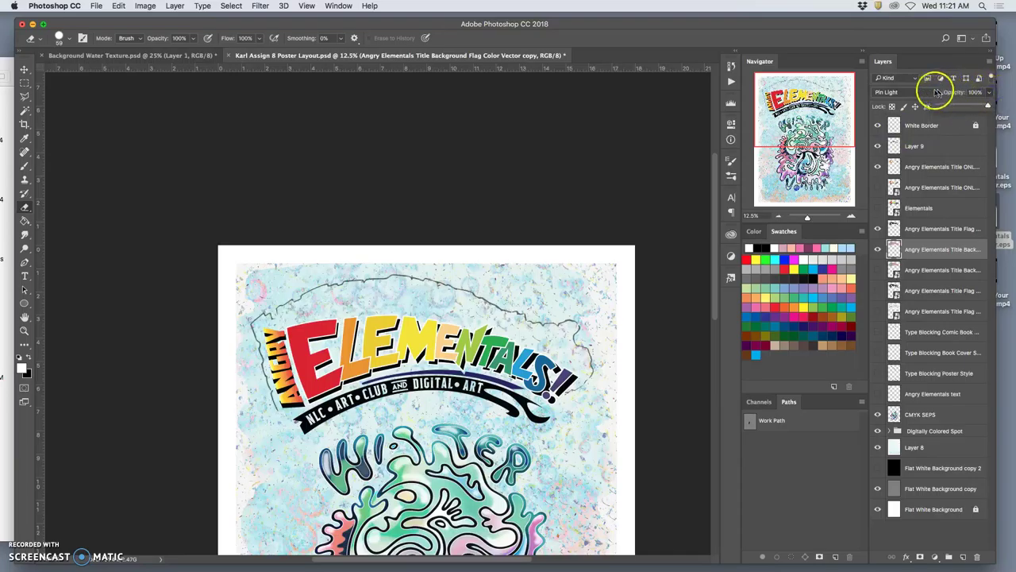
pyautogui.click(912, 76)
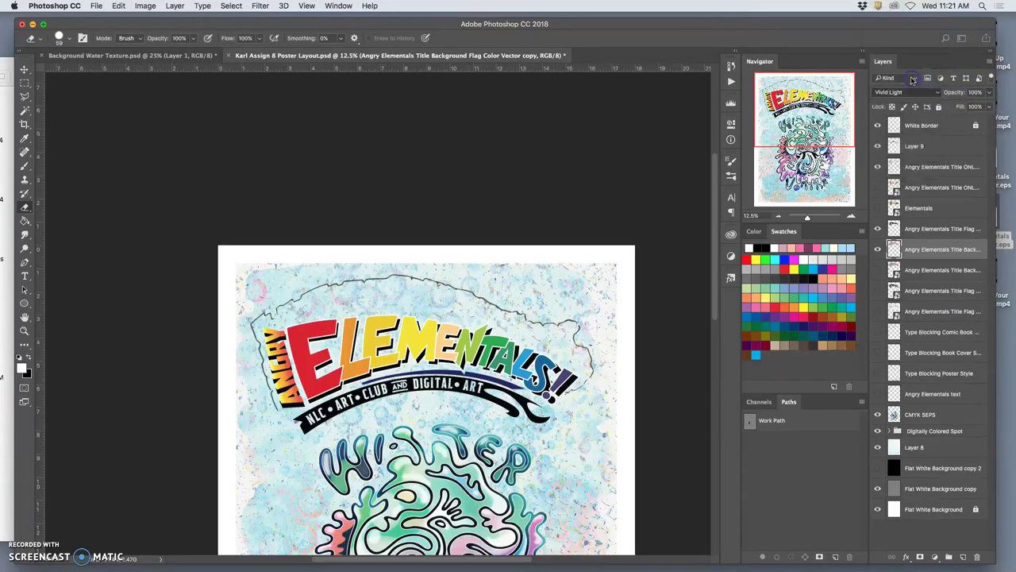
pyautogui.click(911, 93)
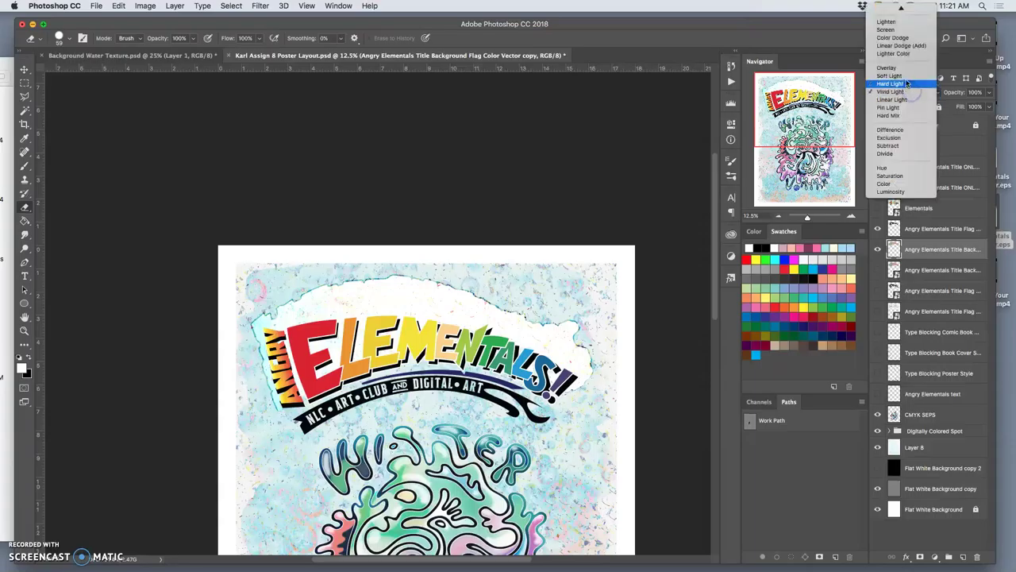
pyautogui.click(907, 83)
pyautogui.click(912, 94)
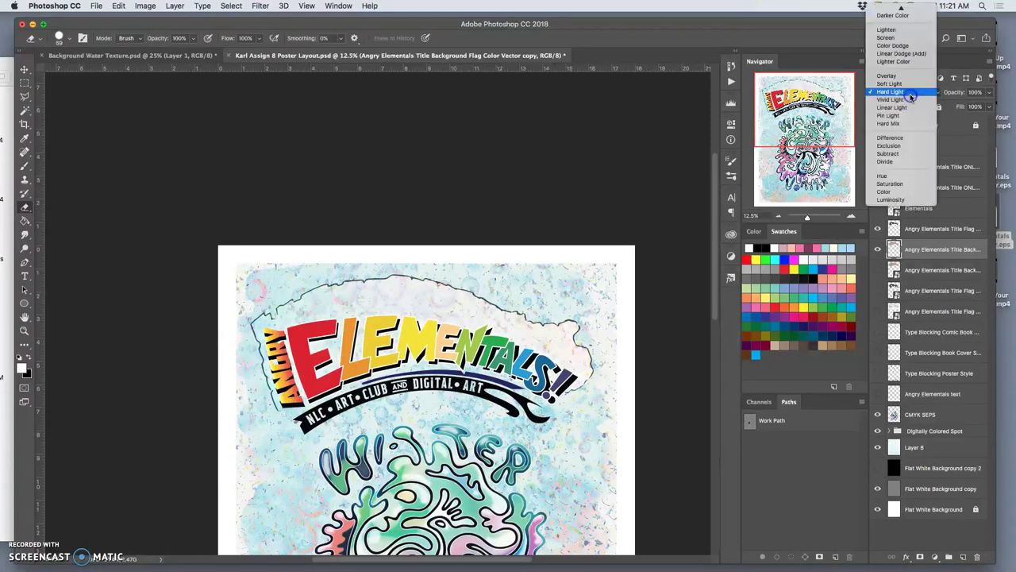
pyautogui.click(903, 84)
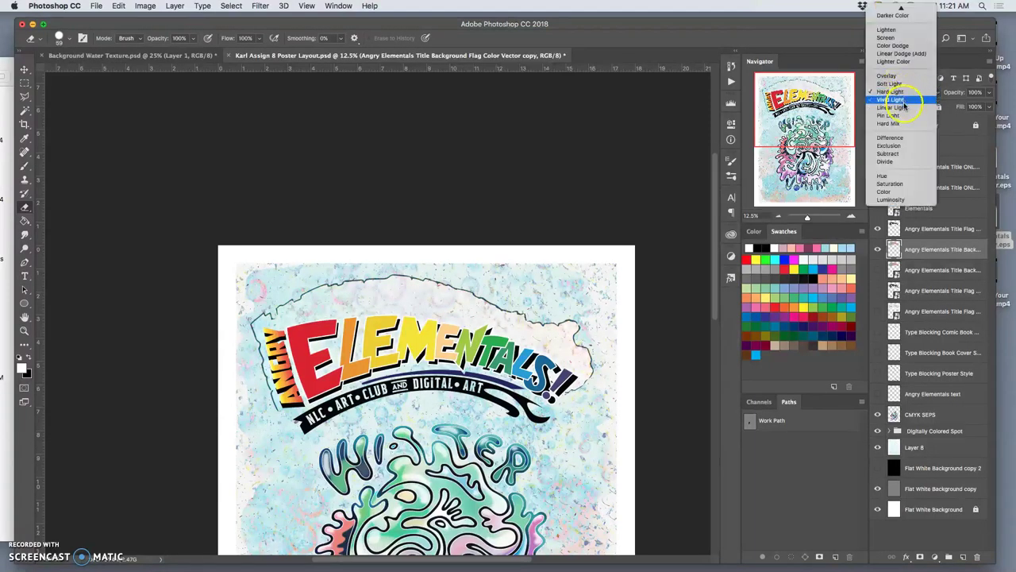
pyautogui.click(890, 17)
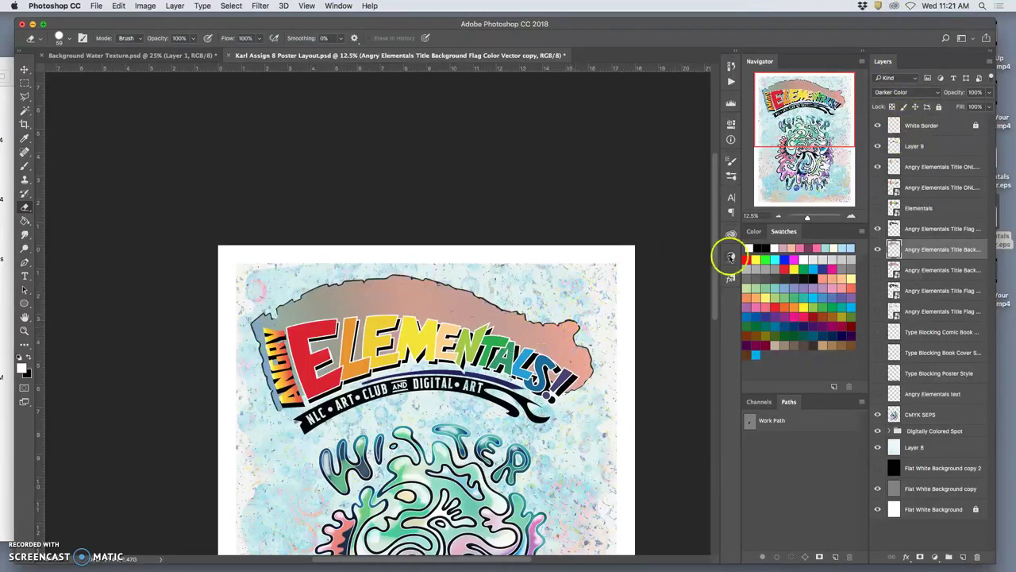
# Compare the Linear Burn, Color Burn, Multiply and Darken blend modes on the background flag copy
pyautogui.click(905, 92)
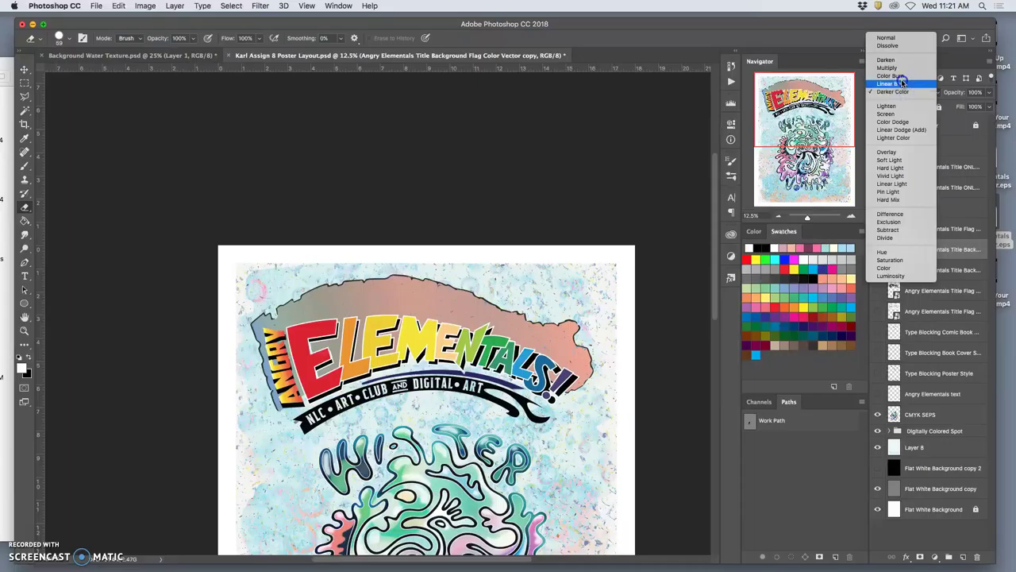
pyautogui.click(902, 84)
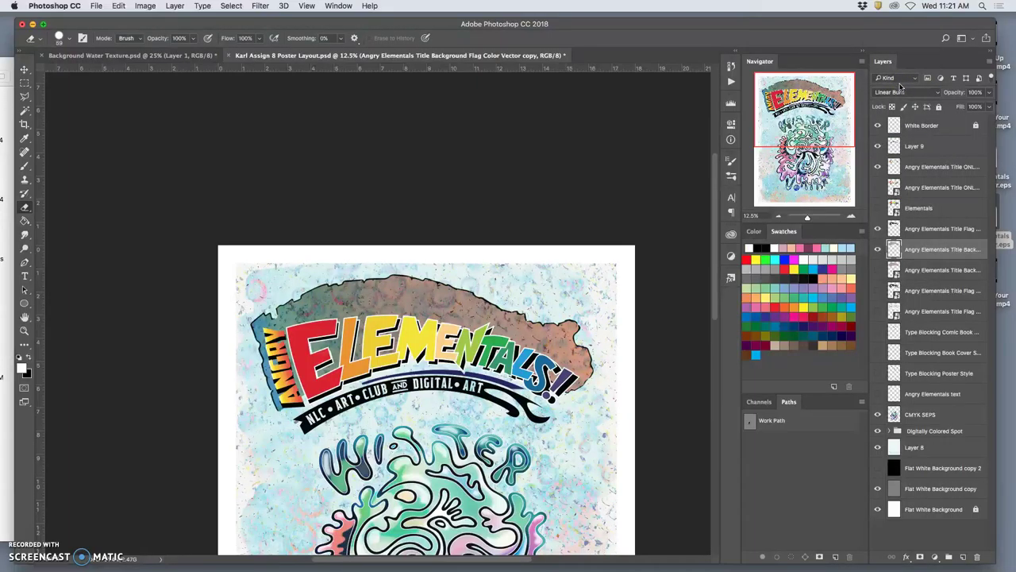
pyautogui.click(910, 92)
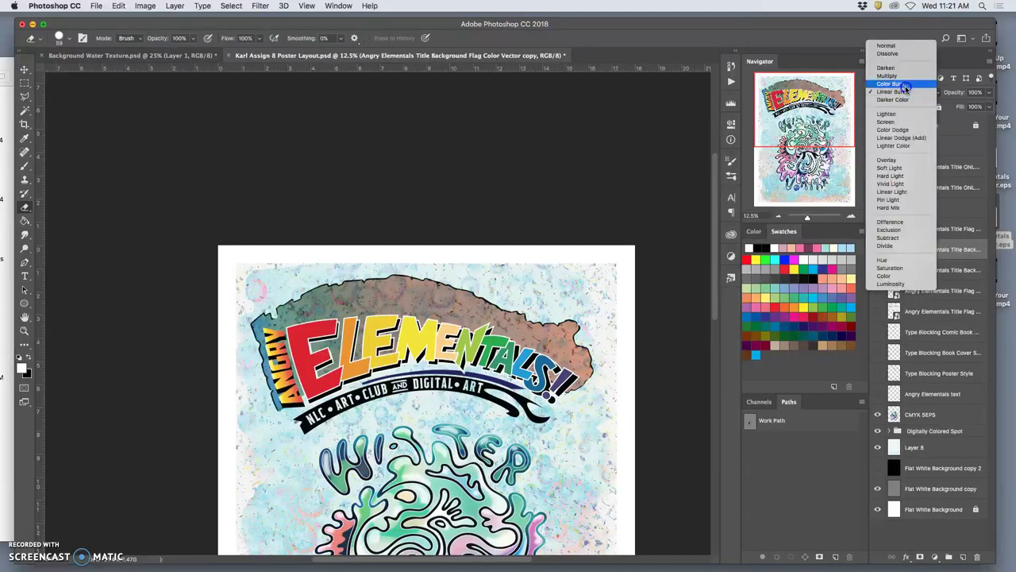
pyautogui.click(905, 85)
pyautogui.click(909, 96)
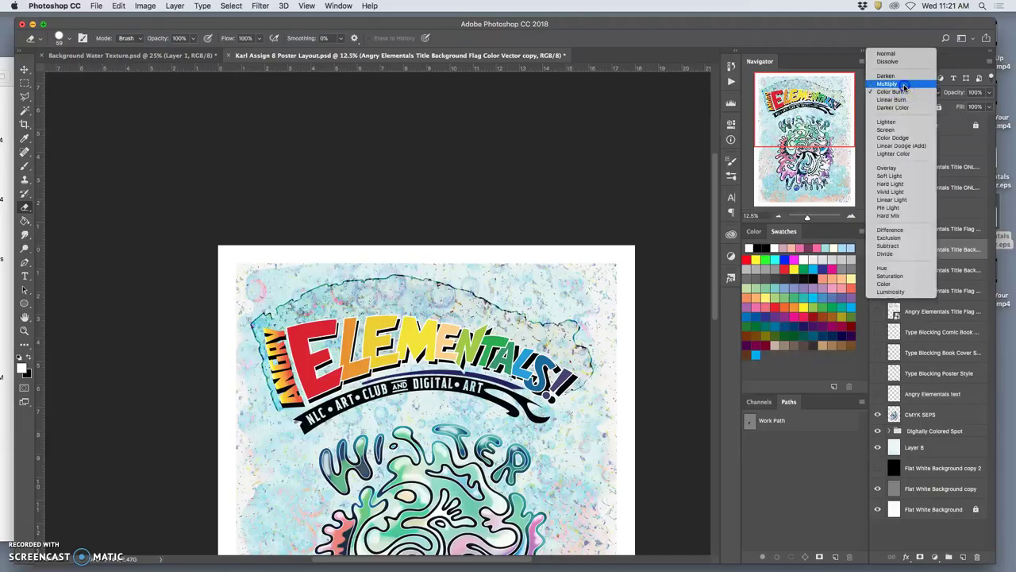
pyautogui.click(904, 84)
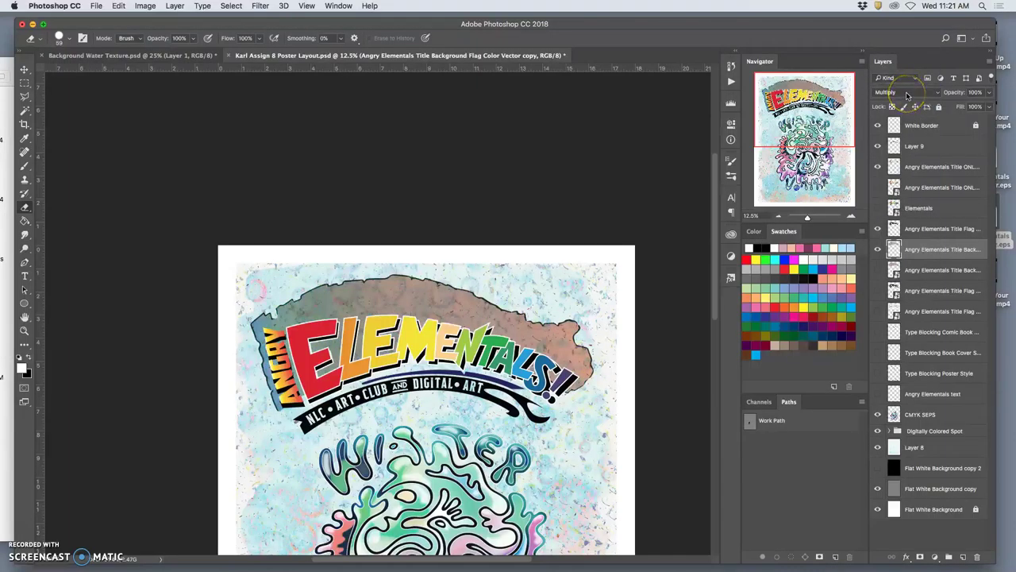
pyautogui.click(907, 95)
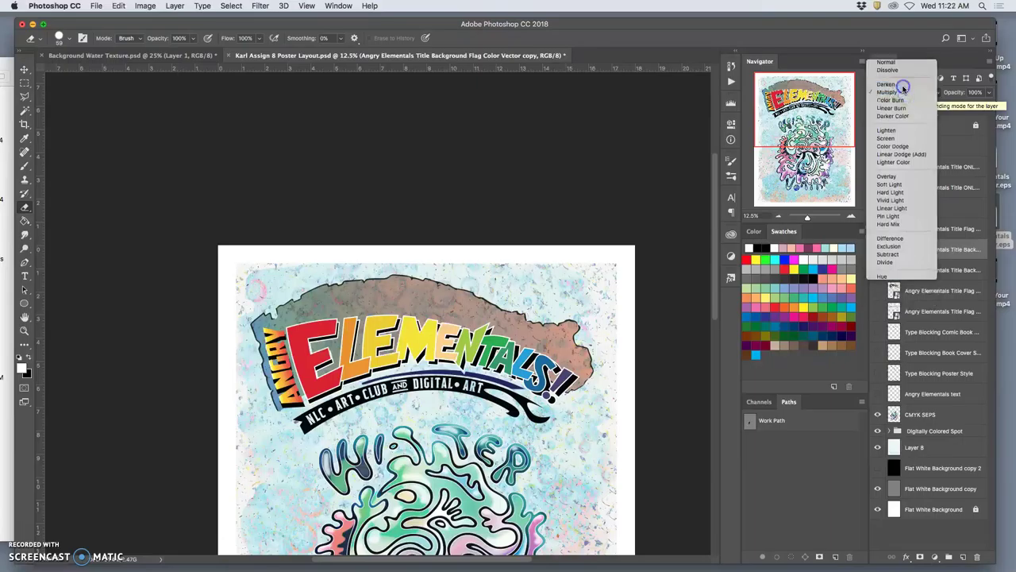
pyautogui.click(902, 88)
pyautogui.click(905, 94)
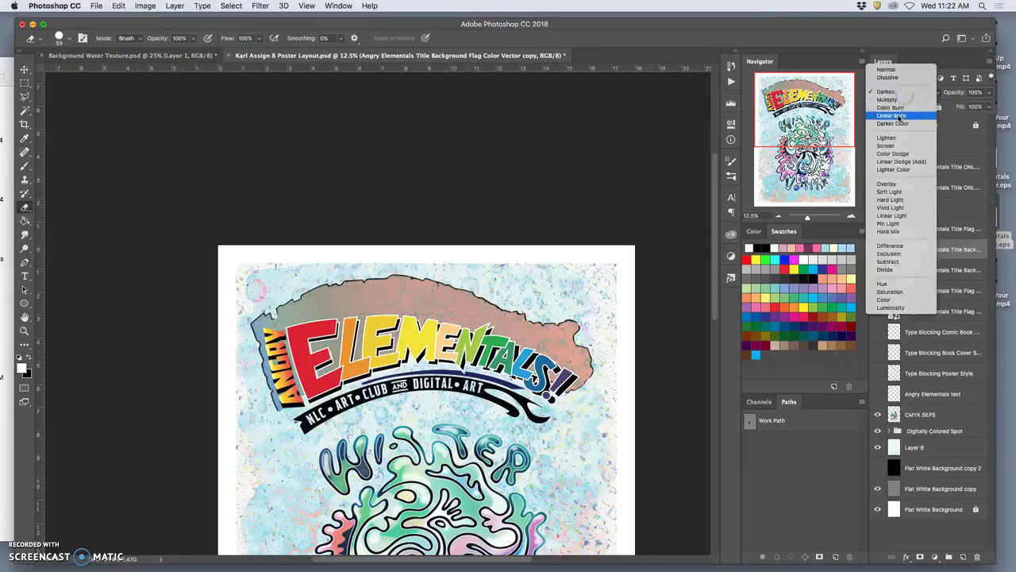
pyautogui.click(899, 117)
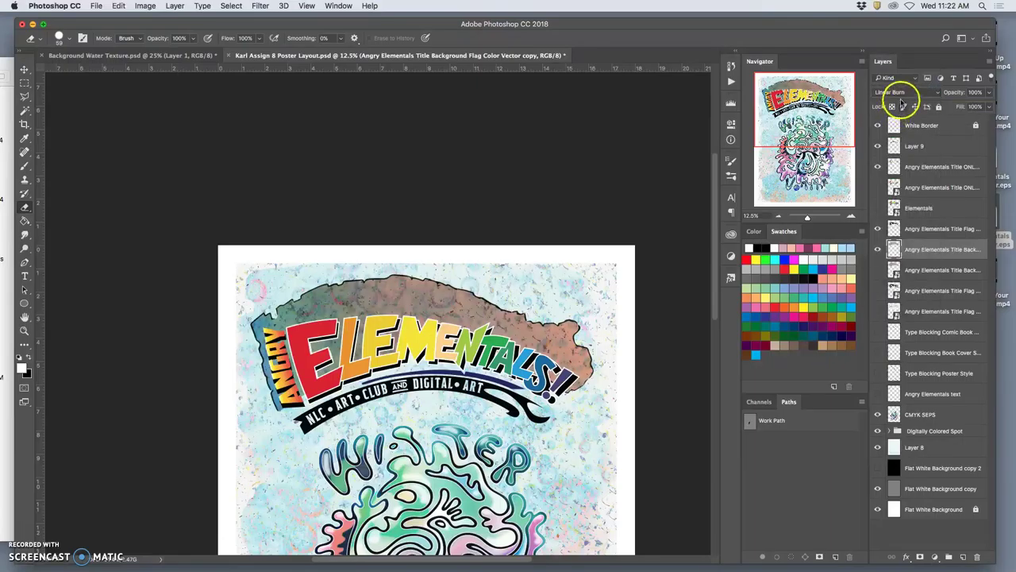
pyautogui.click(904, 96)
pyautogui.click(894, 81)
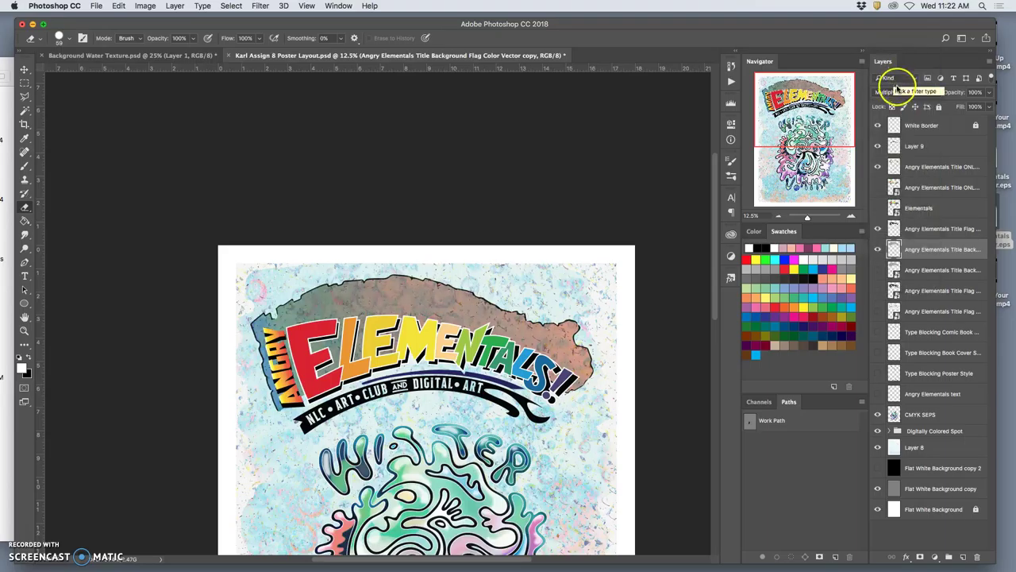
# Set the background flag copy to the Linear Burn blend mode at 77% opacity
pyautogui.click(897, 91)
pyautogui.click(897, 107)
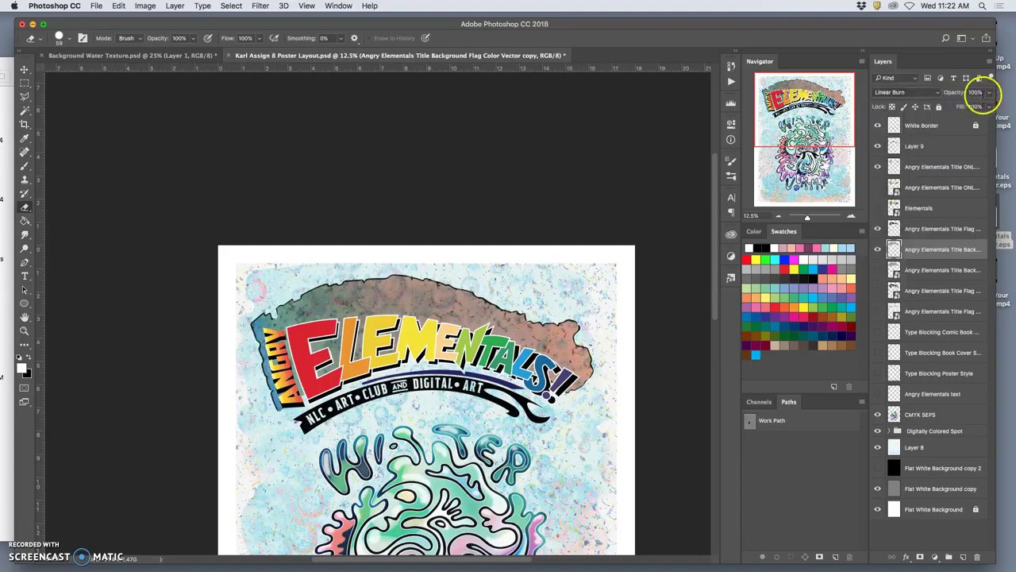
pyautogui.click(988, 95)
pyautogui.moveTo(986, 105); pyautogui.dragTo(978, 106)
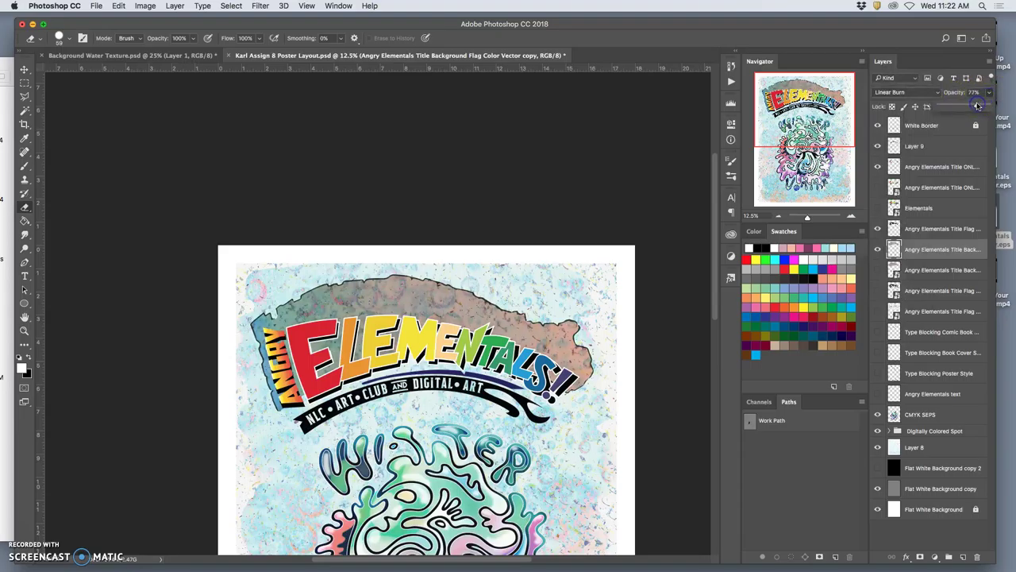
# Warp the background flag copy so its upper edge sits lower and closer to the Elementals lettering, and apply the transform
pyautogui.press('super+minus')
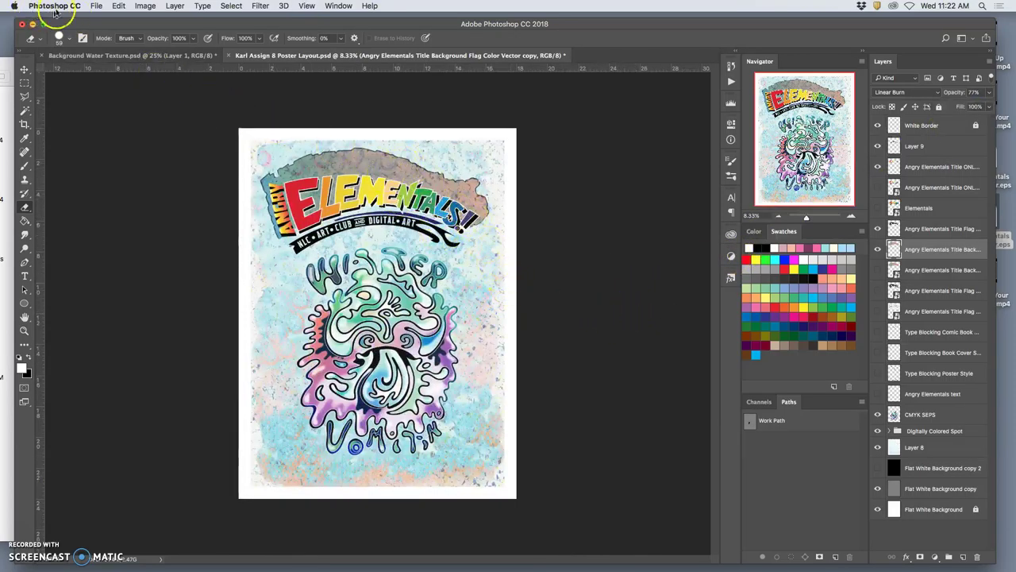
pyautogui.press('super+t')
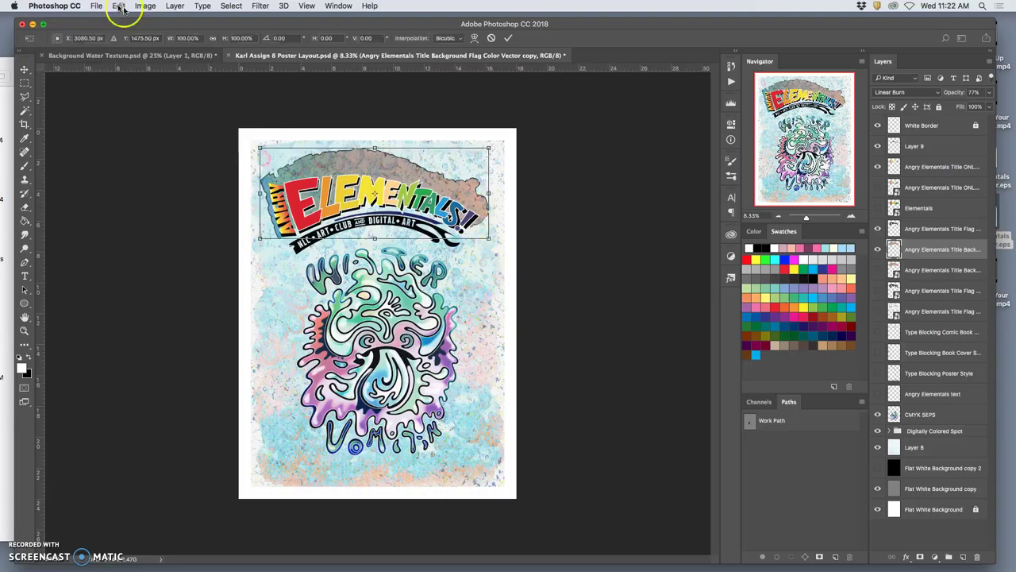
pyautogui.rightClick(364, 165)
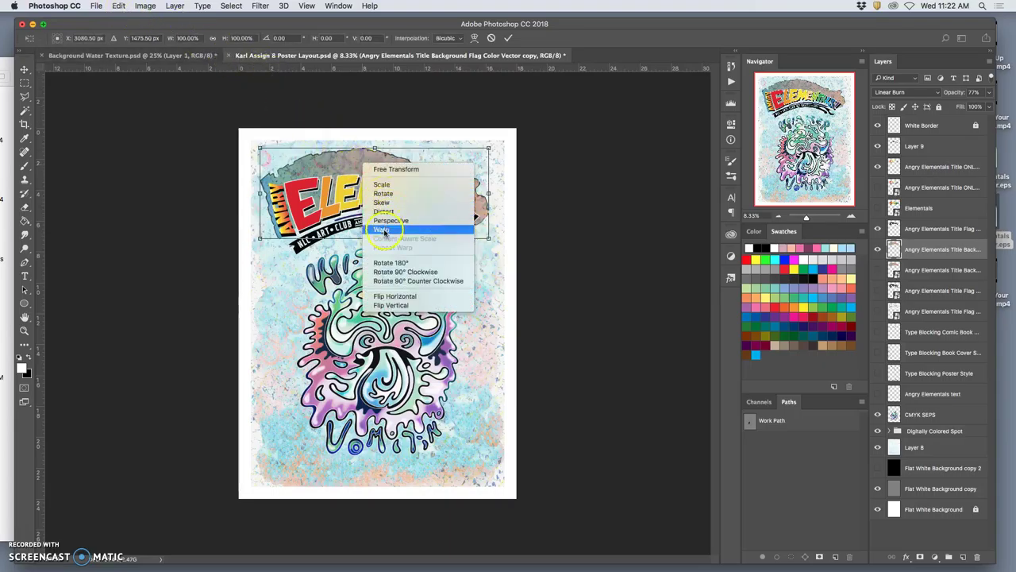
pyautogui.click(381, 229)
pyautogui.moveTo(352, 165); pyautogui.dragTo(354, 175)
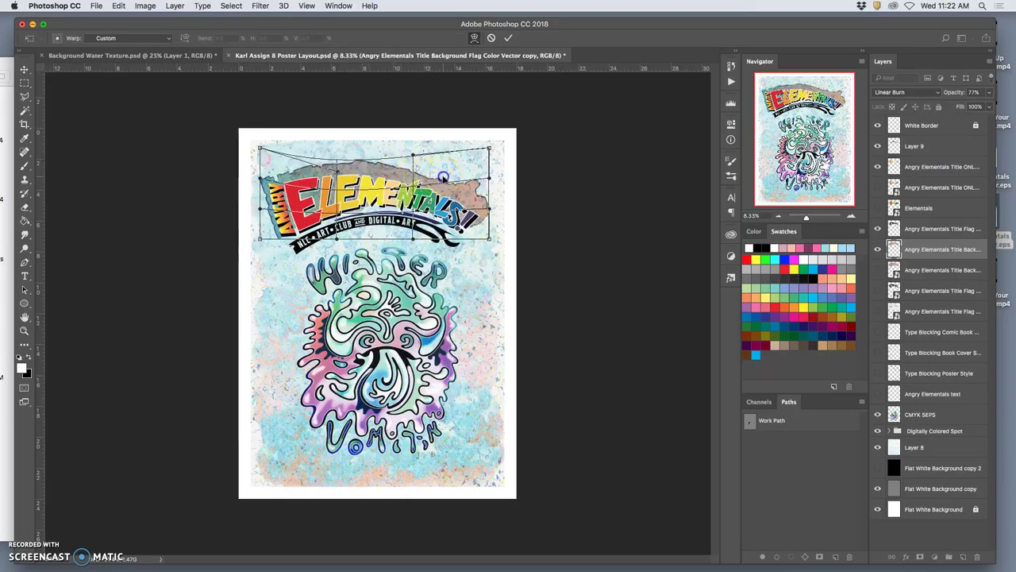
pyautogui.moveTo(443, 178); pyautogui.dragTo(479, 199)
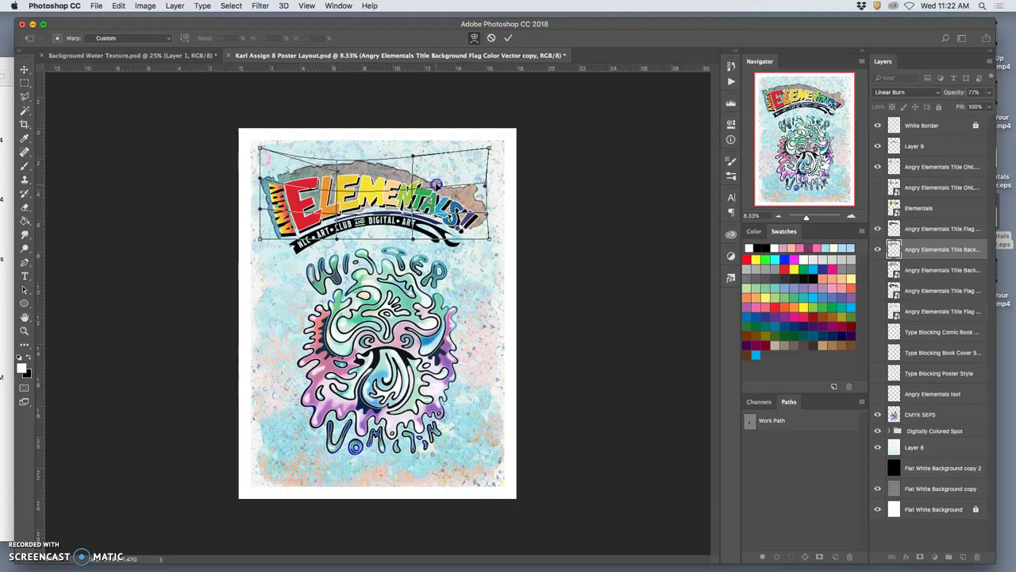
pyautogui.moveTo(436, 184); pyautogui.dragTo(437, 182)
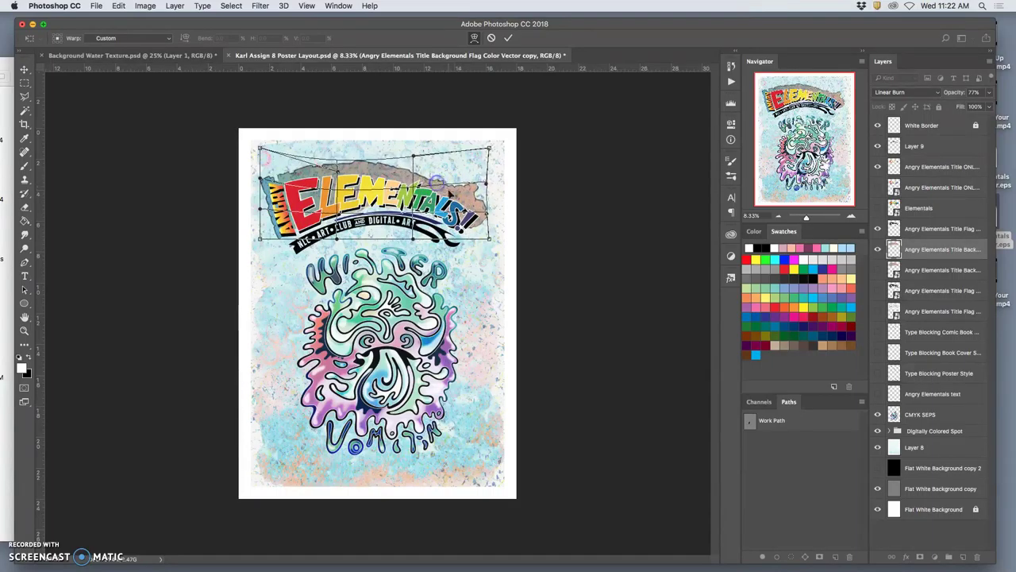
pyautogui.press('Return')
pyautogui.press('e')
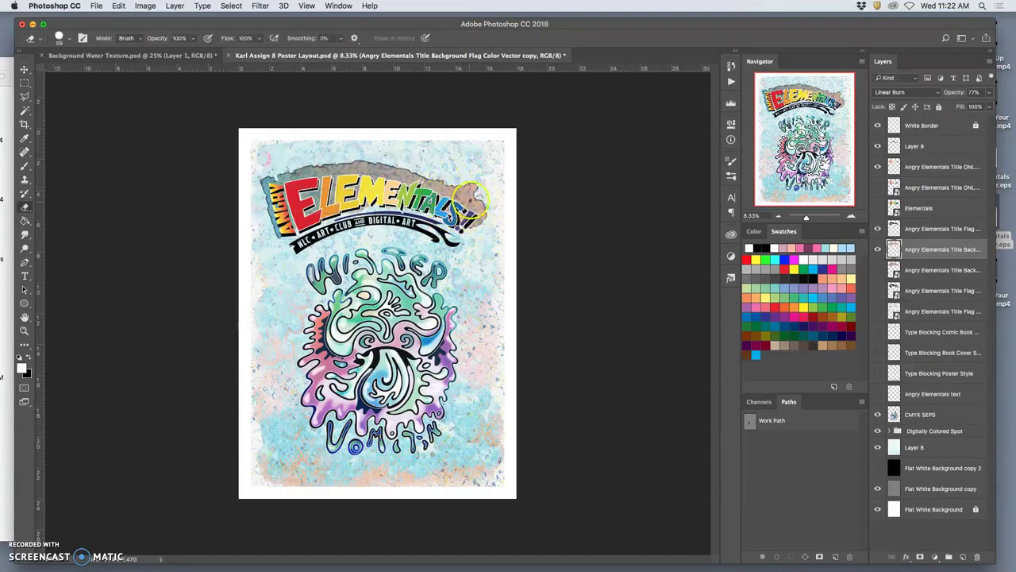
# Start a Puppet Warp on the flag copy, pin its right end and middle, and pull its upper right tip slightly inward
pyautogui.click(118, 5)
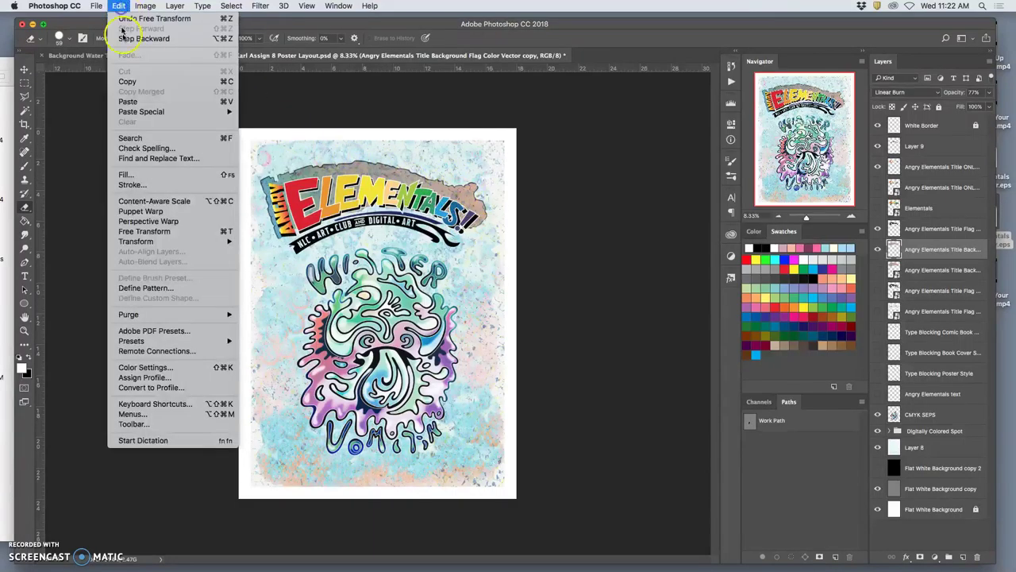
pyautogui.click(151, 211)
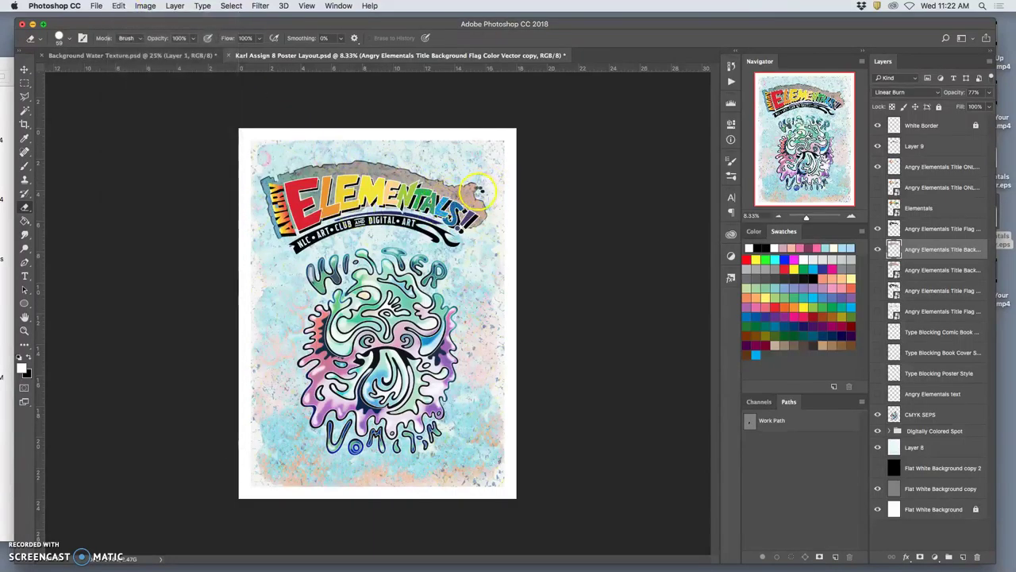
pyautogui.press('super+plus')
pyautogui.press('super+plus')
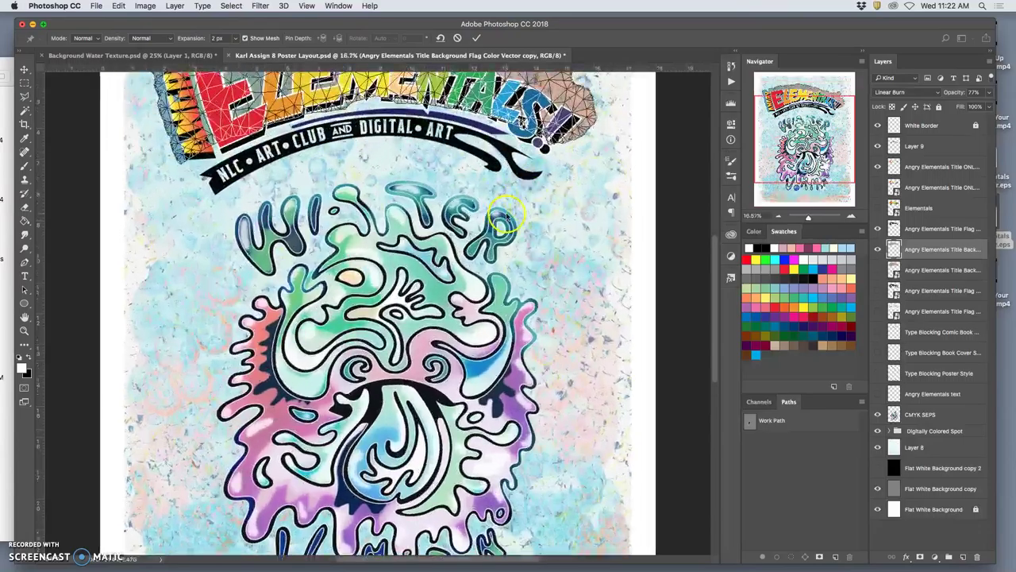
pyautogui.scroll(5, 508, 220)
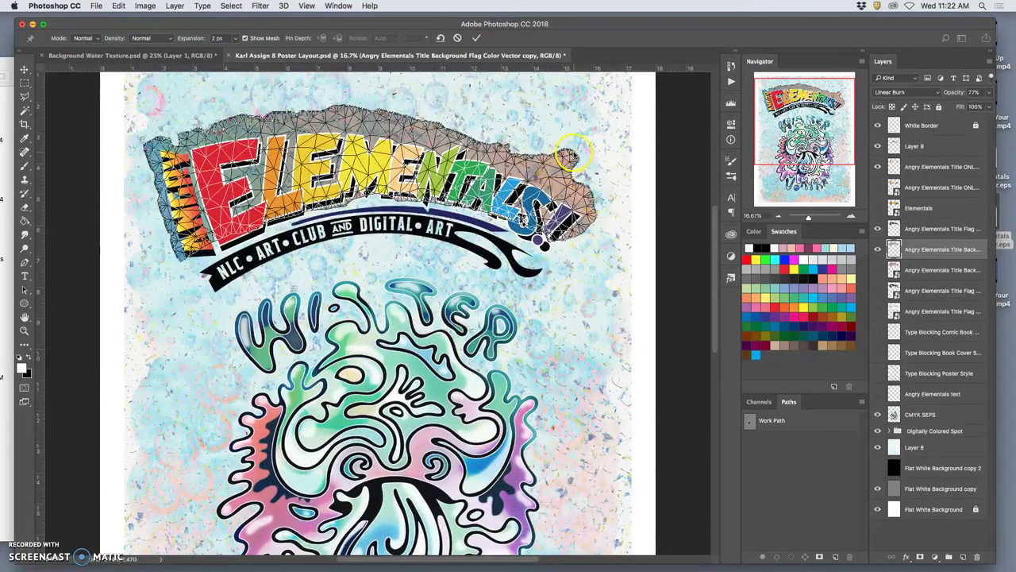
pyautogui.click(571, 150)
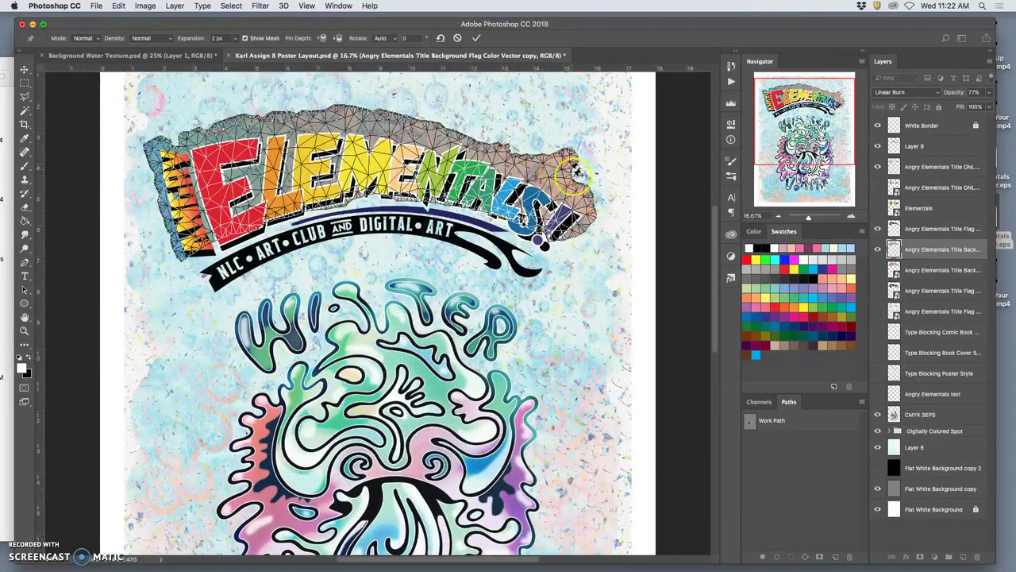
pyautogui.click(557, 239)
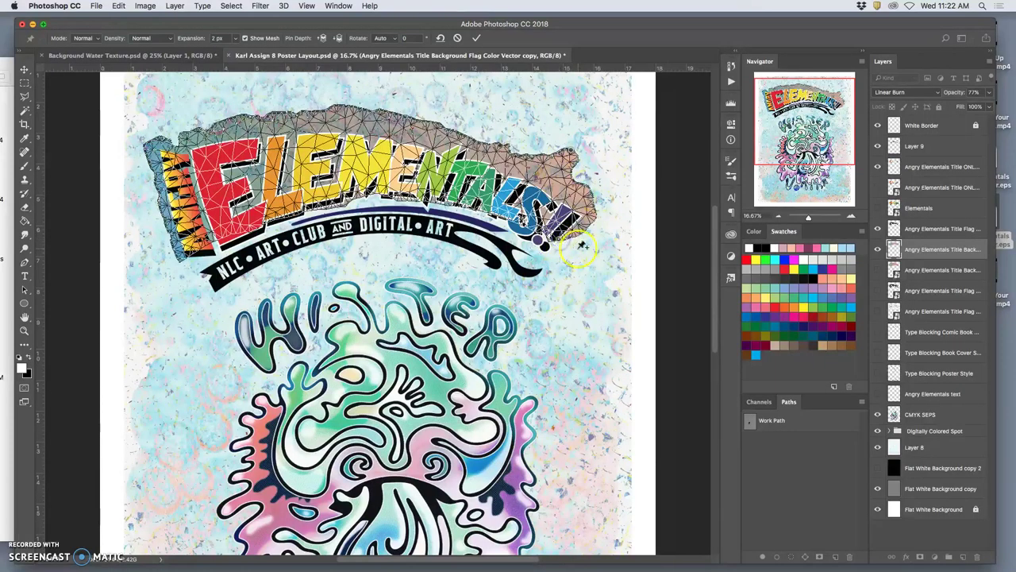
pyautogui.click(343, 203)
pyautogui.moveTo(573, 152); pyautogui.dragTo(566, 160)
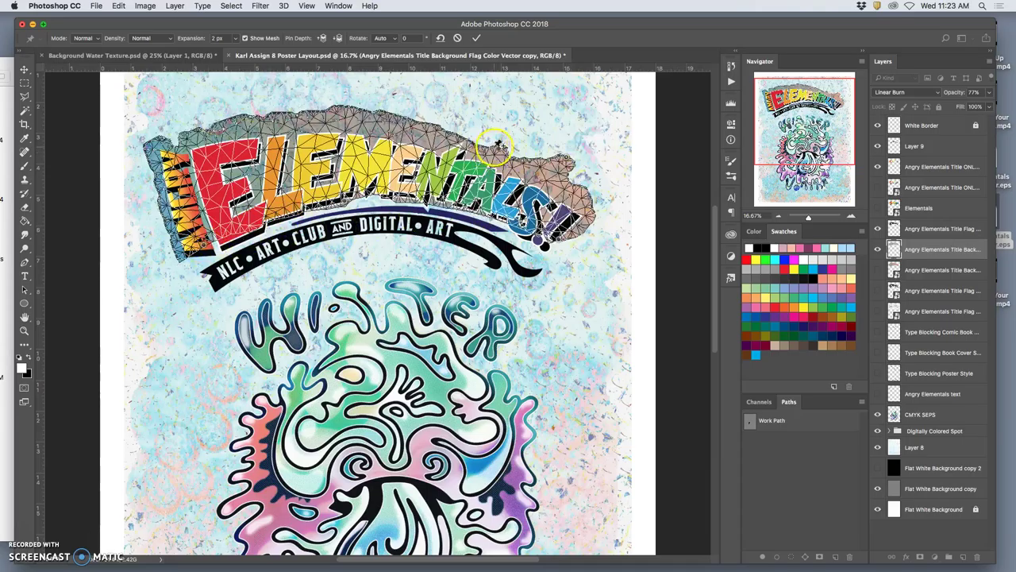
# Pin the flag copy's upper right edge and left end, and pull those pins so the flag follows the title lettering
pyautogui.click(496, 146)
pyautogui.moveTo(496, 146); pyautogui.dragTo(539, 154)
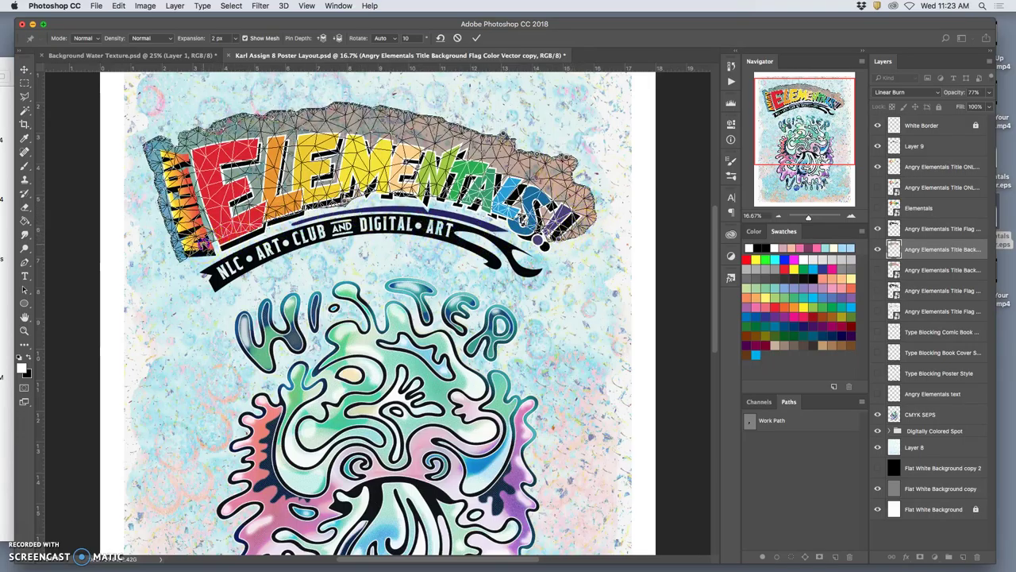
pyautogui.moveTo(205, 245); pyautogui.dragTo(207, 249)
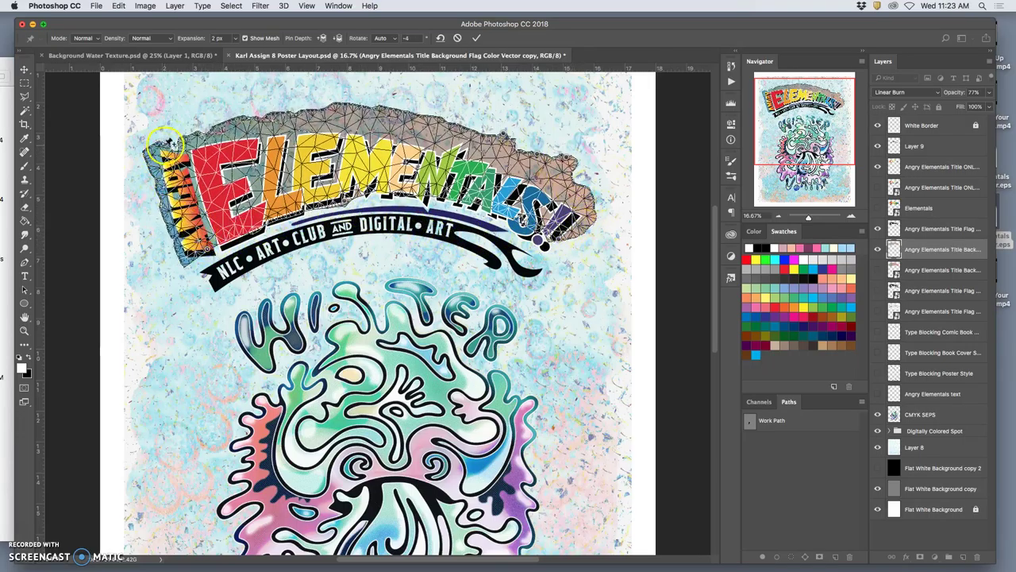
pyautogui.moveTo(167, 145); pyautogui.dragTo(170, 142)
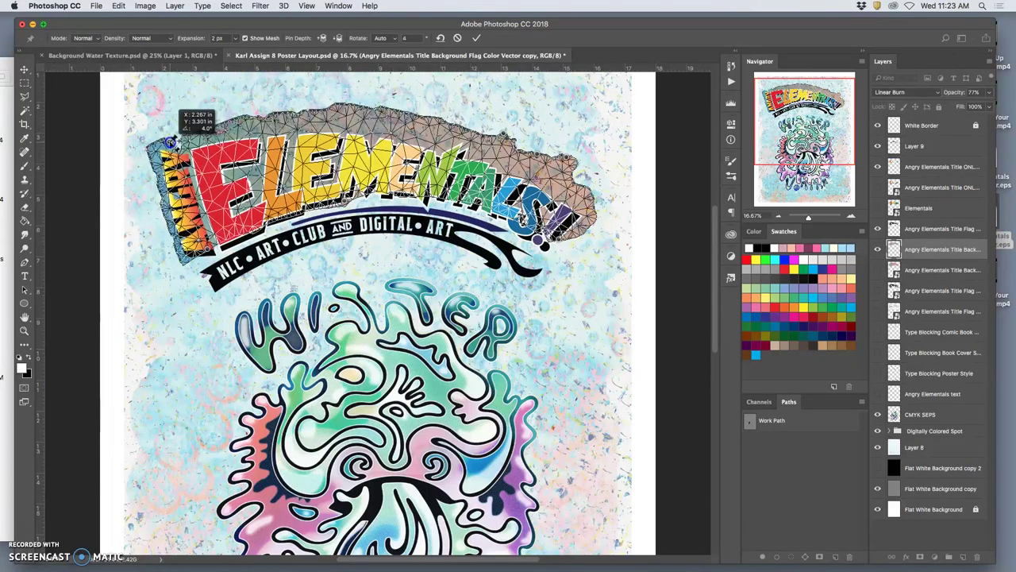
pyautogui.moveTo(187, 136); pyautogui.dragTo(176, 141)
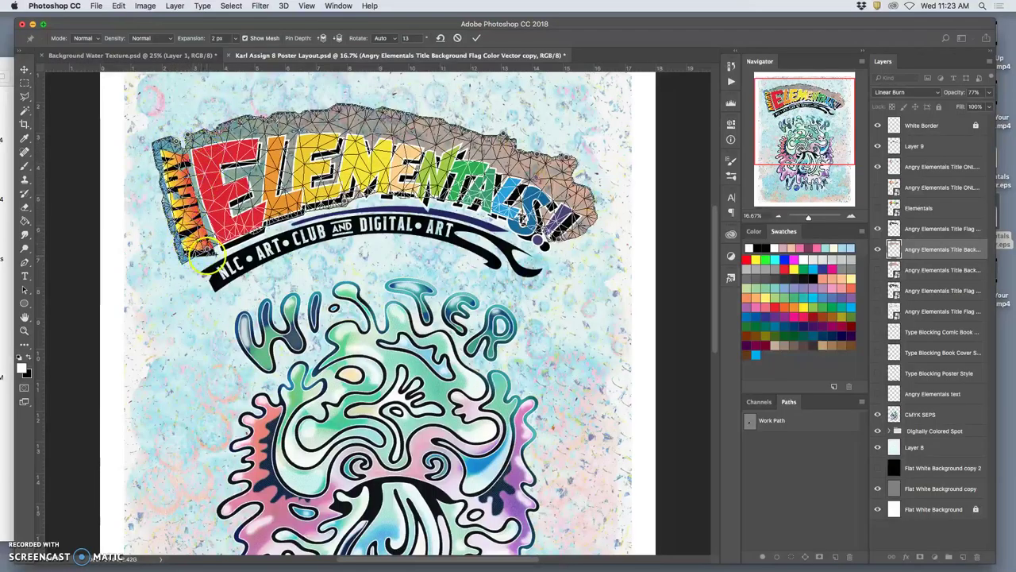
pyautogui.moveTo(209, 250); pyautogui.dragTo(211, 255)
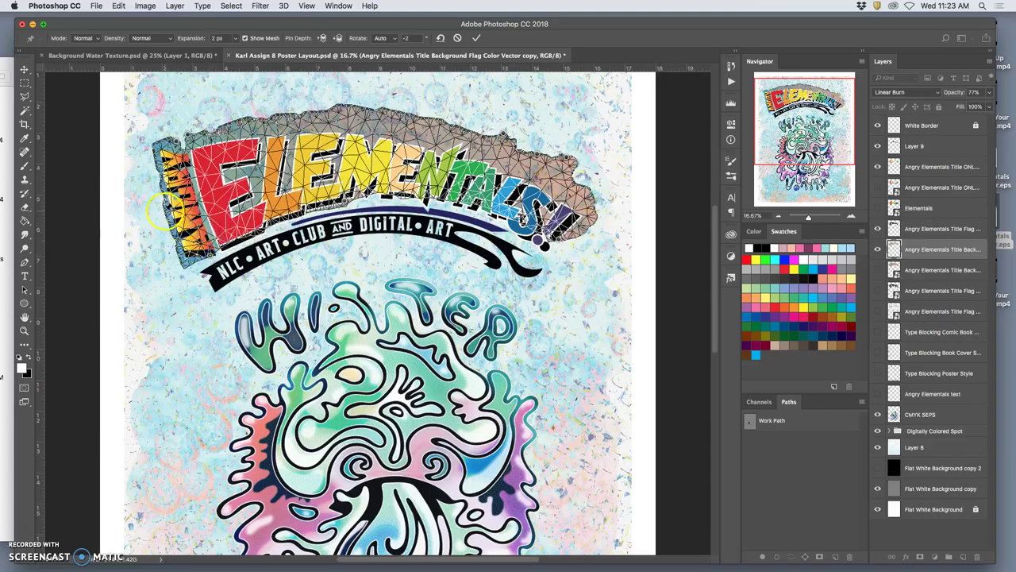
# Adjust the pins along the flag copy's left side and lower left corner around the Angry lettering, and apply the Puppet Warp
pyautogui.moveTo(164, 211); pyautogui.dragTo(176, 230)
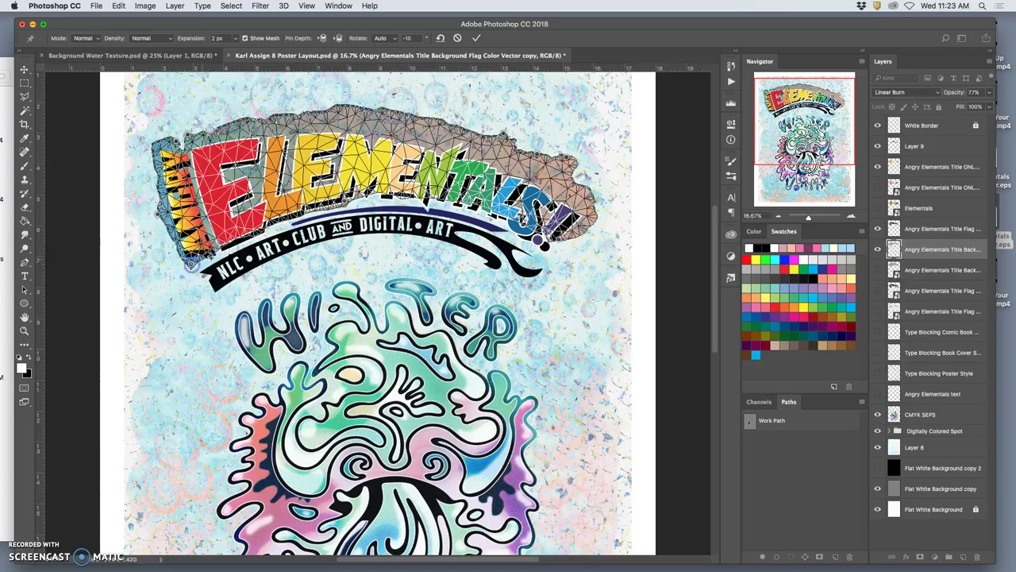
pyautogui.moveTo(196, 260); pyautogui.dragTo(208, 259)
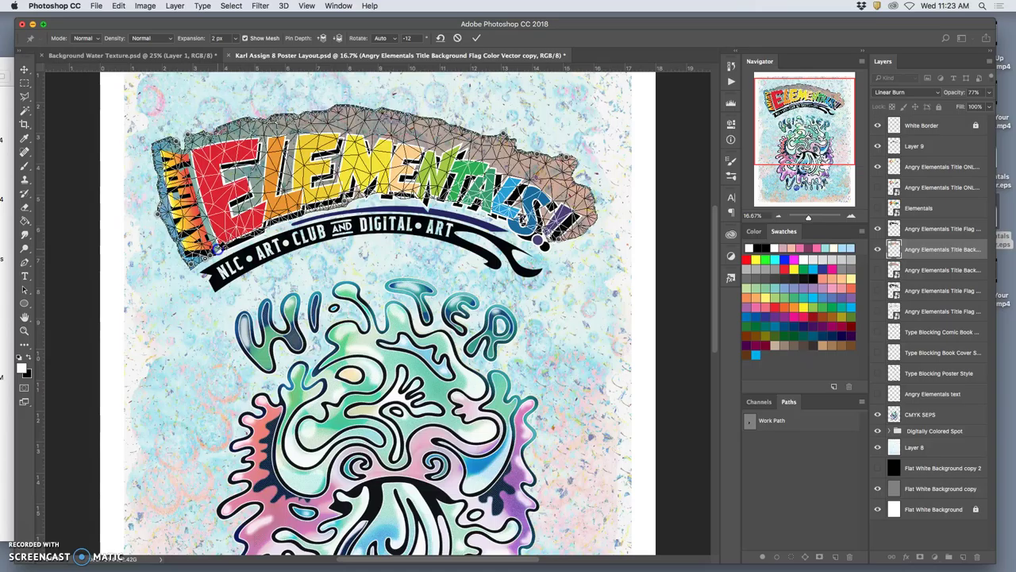
pyautogui.moveTo(215, 246); pyautogui.dragTo(221, 252)
pyautogui.click(308, 250)
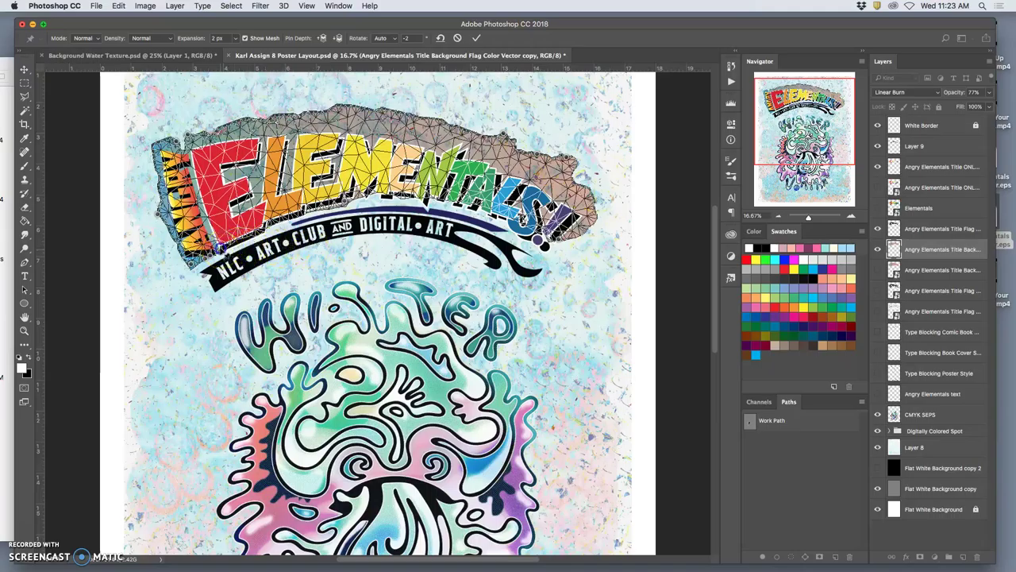
pyautogui.moveTo(224, 251); pyautogui.dragTo(186, 264)
pyautogui.press('Return')
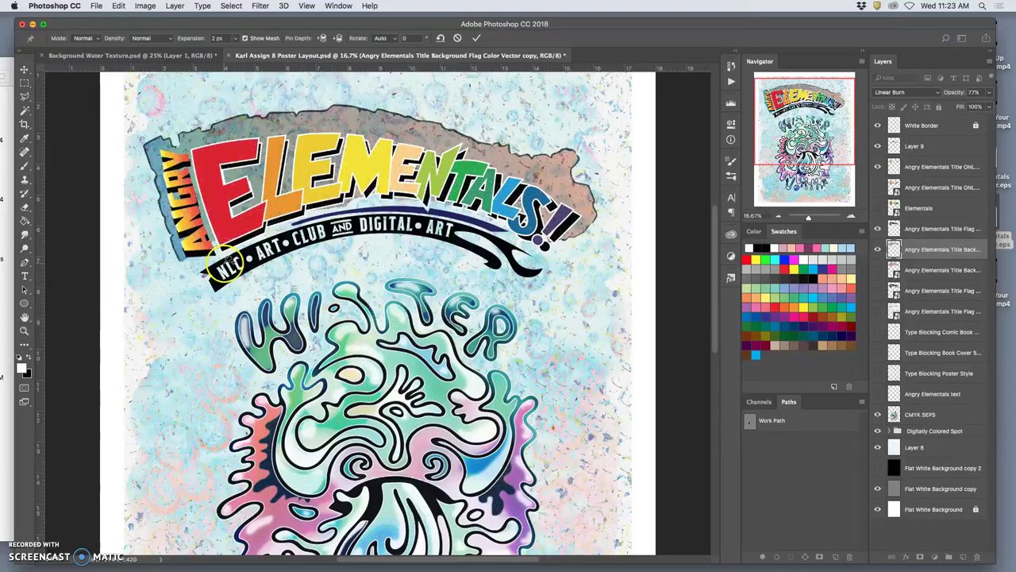
# Switch to the Eraser, duplicate the warped flag copy layer, and hide the lower of the two copies
pyautogui.press('e')
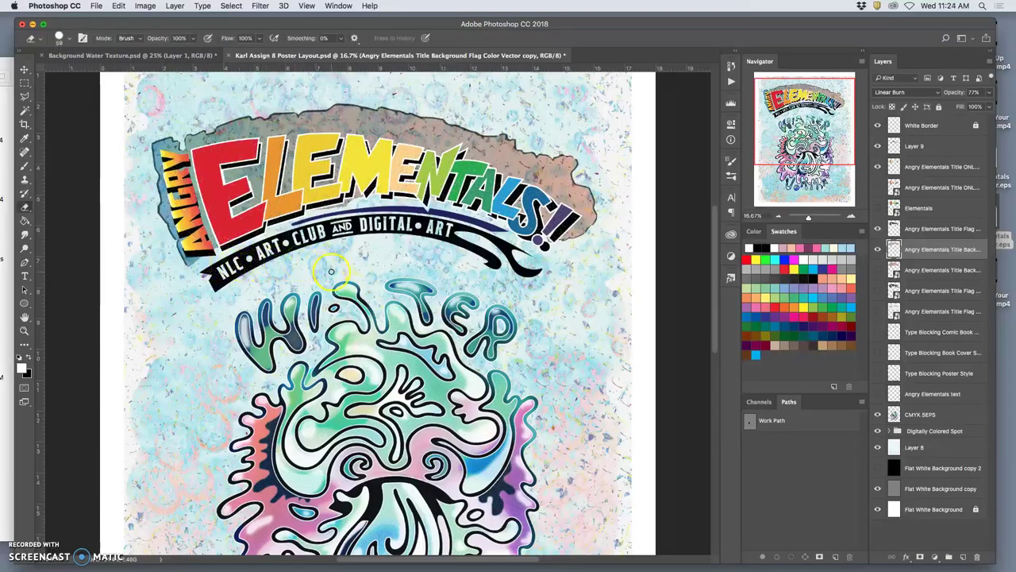
pyautogui.press('super+z')
pyautogui.press('super+z')
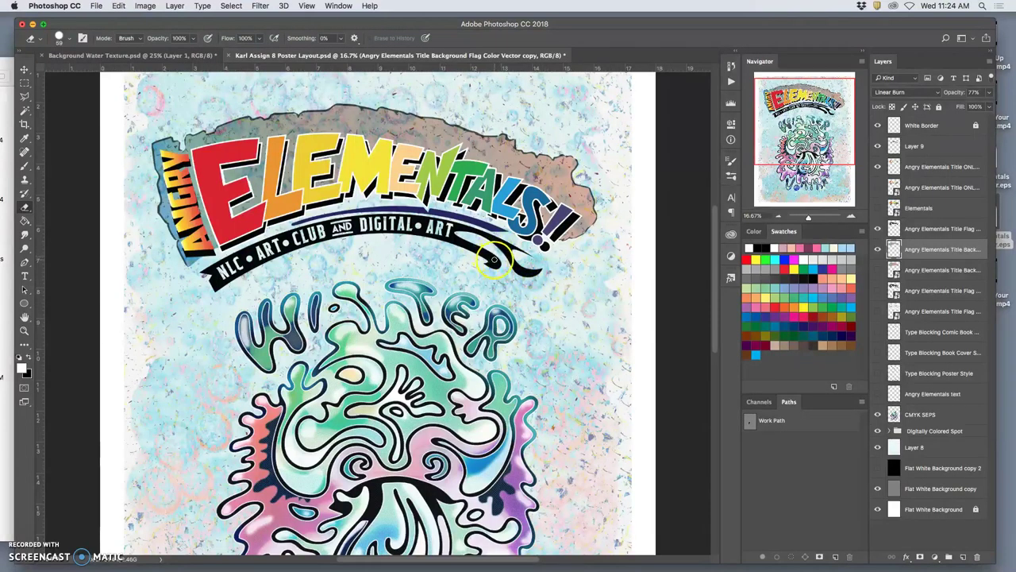
pyautogui.scroll(3, 472, 283)
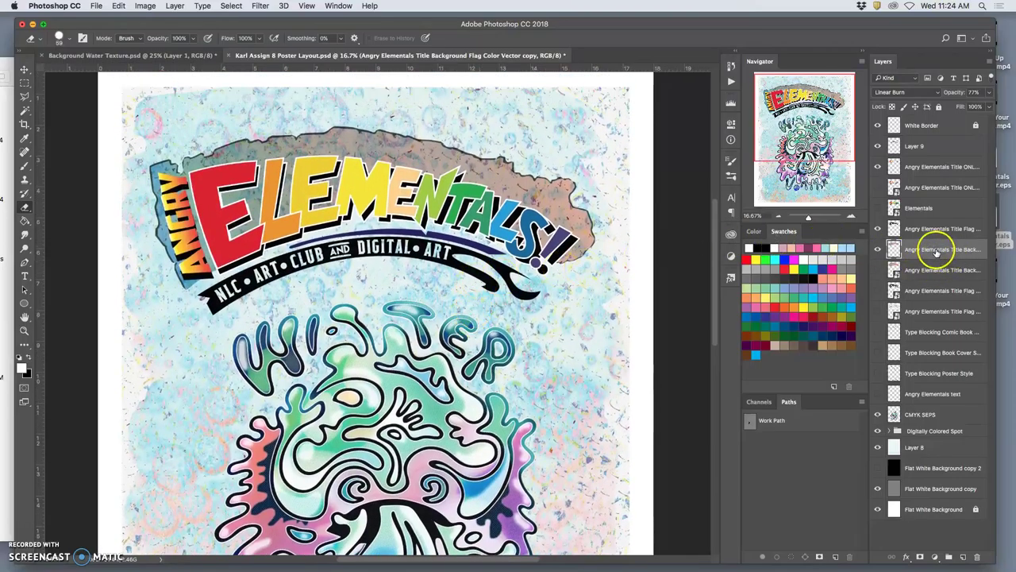
pyautogui.click(877, 228)
pyautogui.click(878, 228)
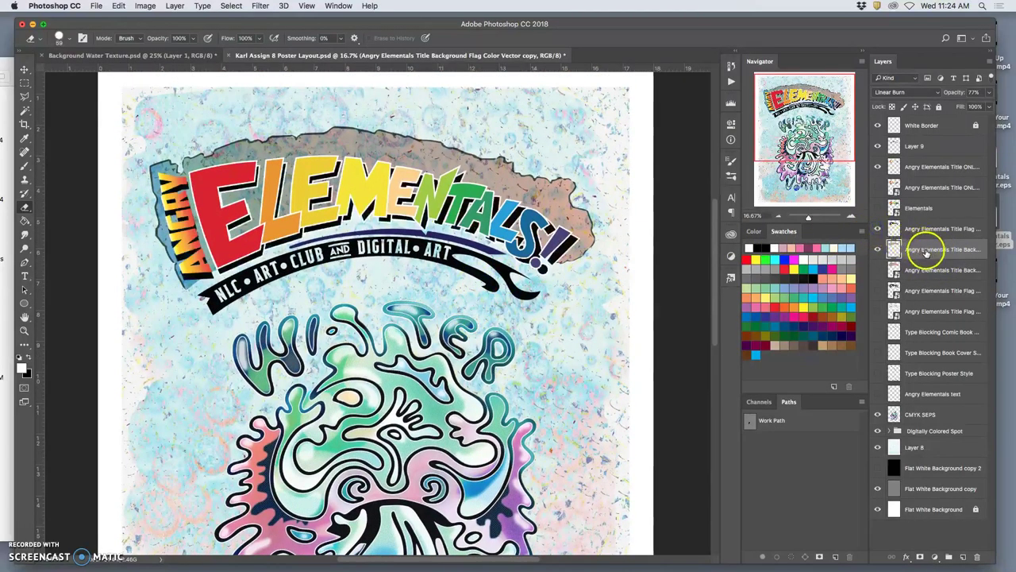
pyautogui.press('super+j')
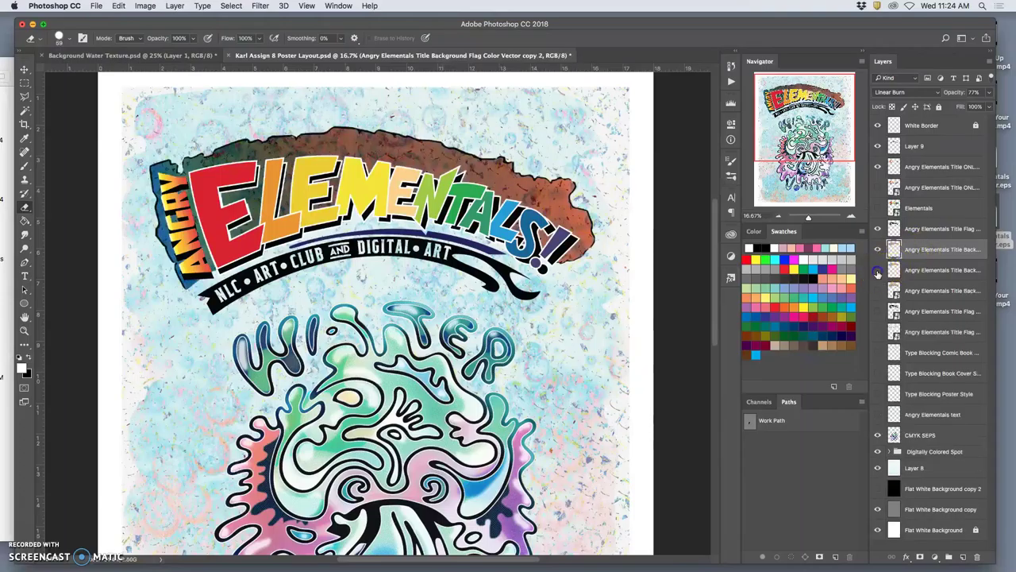
pyautogui.click(878, 270)
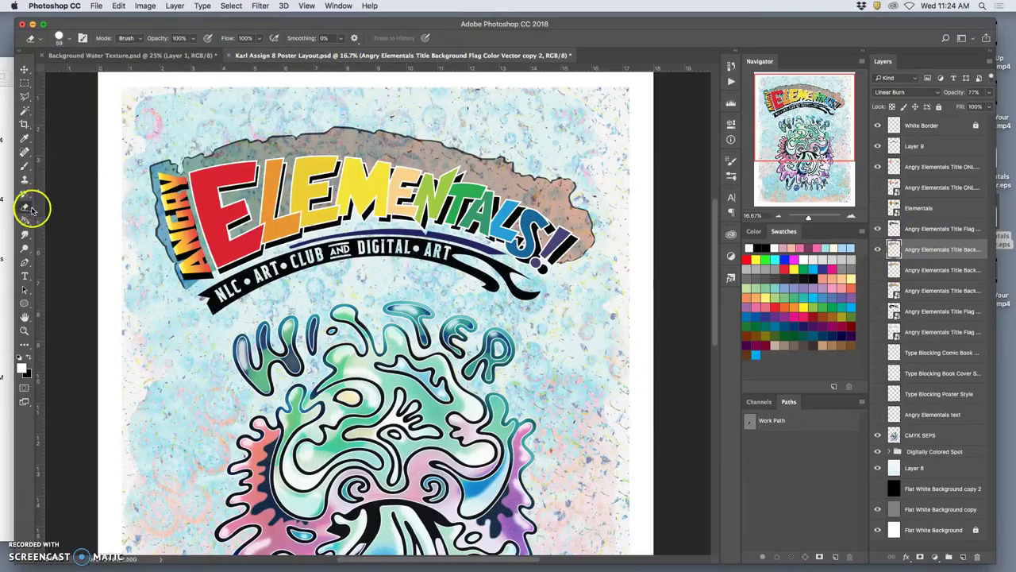
# Set the eraser to the MXP HT9 halftone brush at 380 px
pyautogui.click(65, 38)
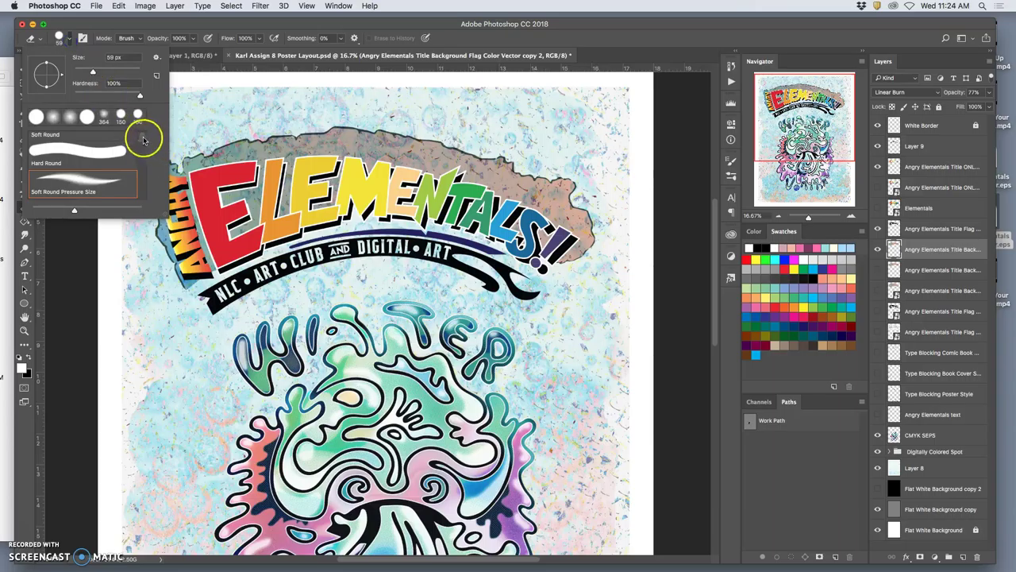
pyautogui.moveTo(141, 196); pyautogui.dragTo(141, 205)
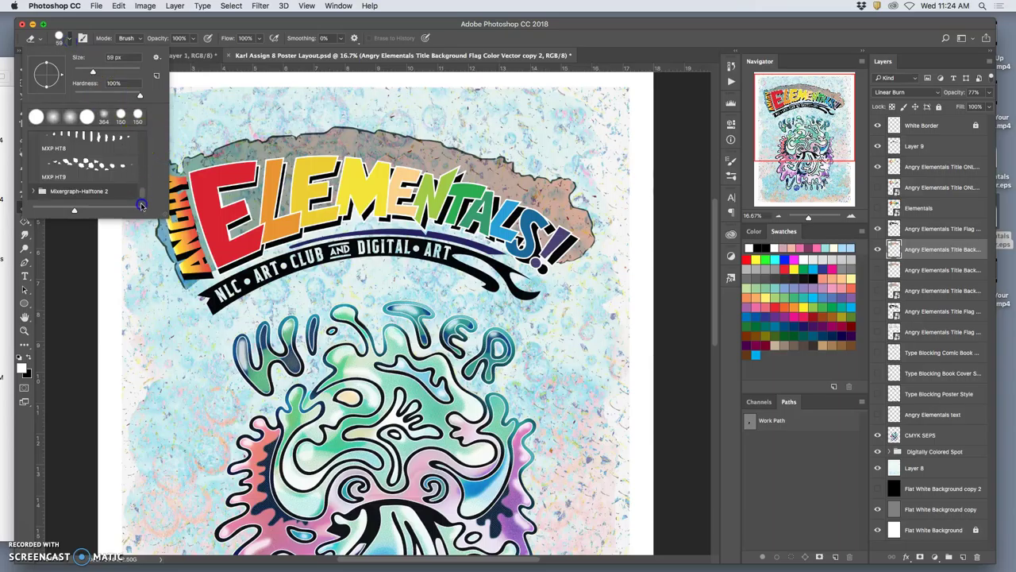
pyautogui.click(101, 165)
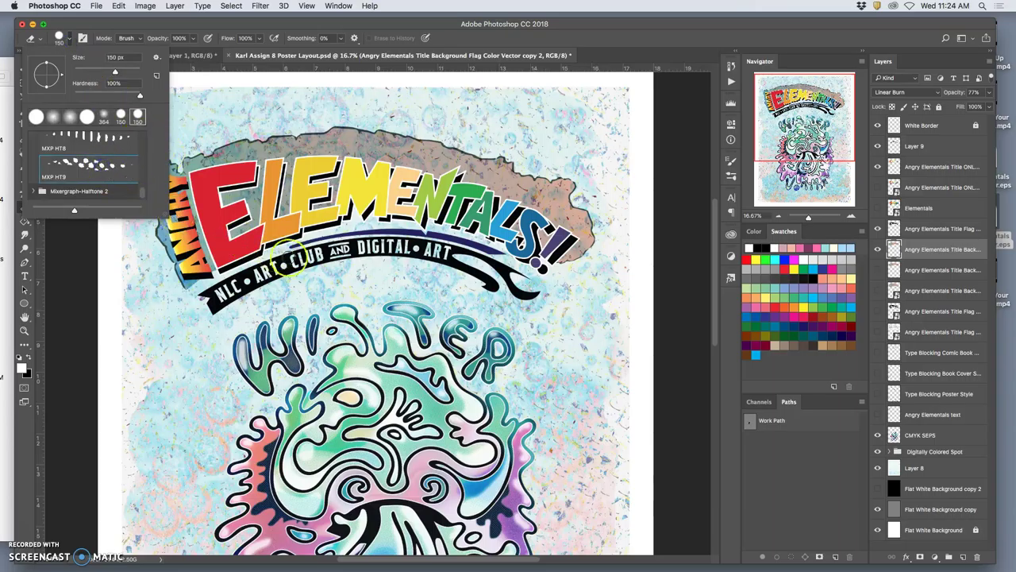
pyautogui.click(116, 73)
pyautogui.click(370, 141)
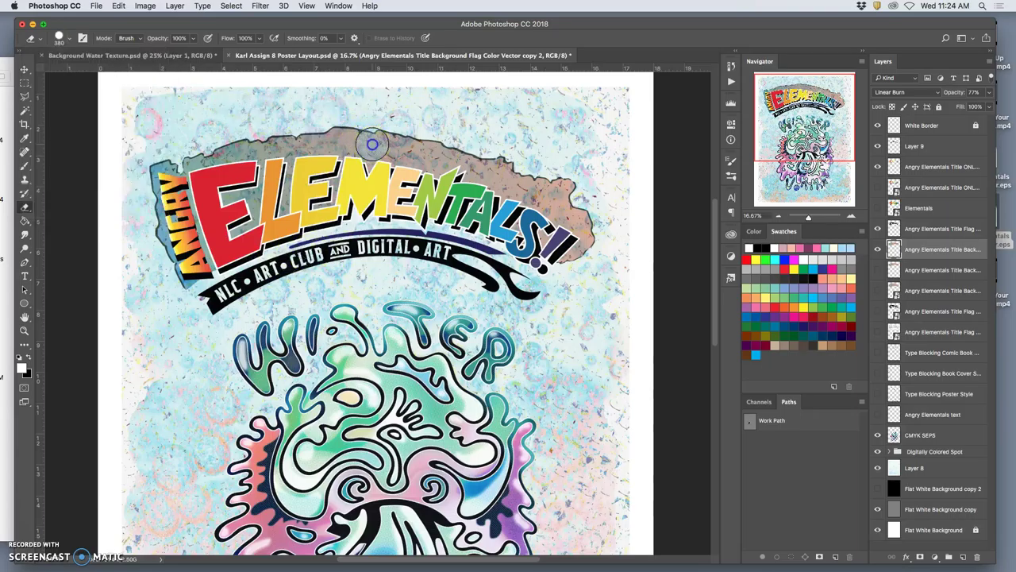
# Erase a halftone dot pattern into the new flag copy behind the Elementals letters, working from the exclamation marks back toward the first letters
pyautogui.press('super+plus')
pyautogui.press('super+plus')
pyautogui.press('super+plus')
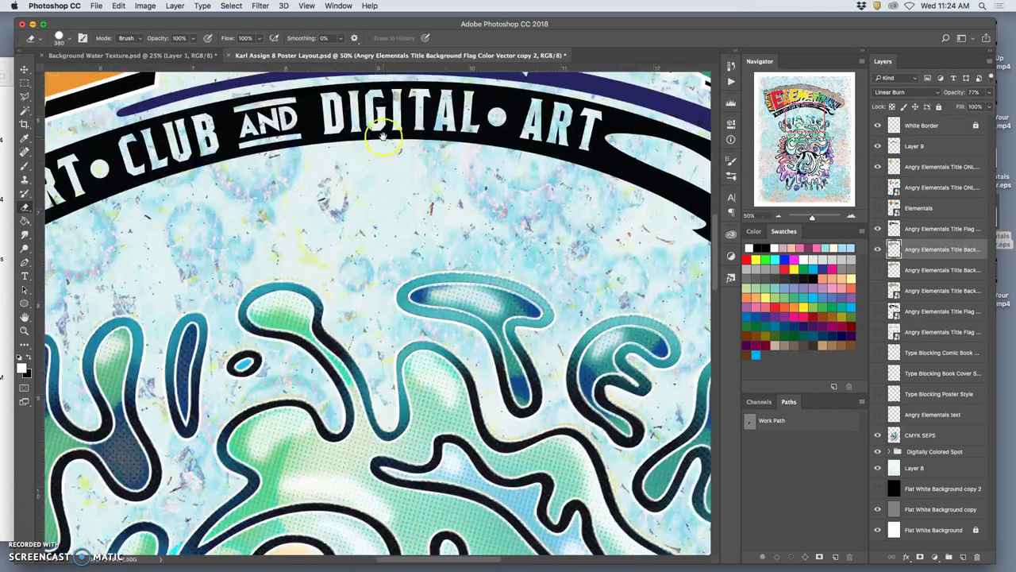
pyautogui.moveTo(384, 181); pyautogui.dragTo(392, 387)
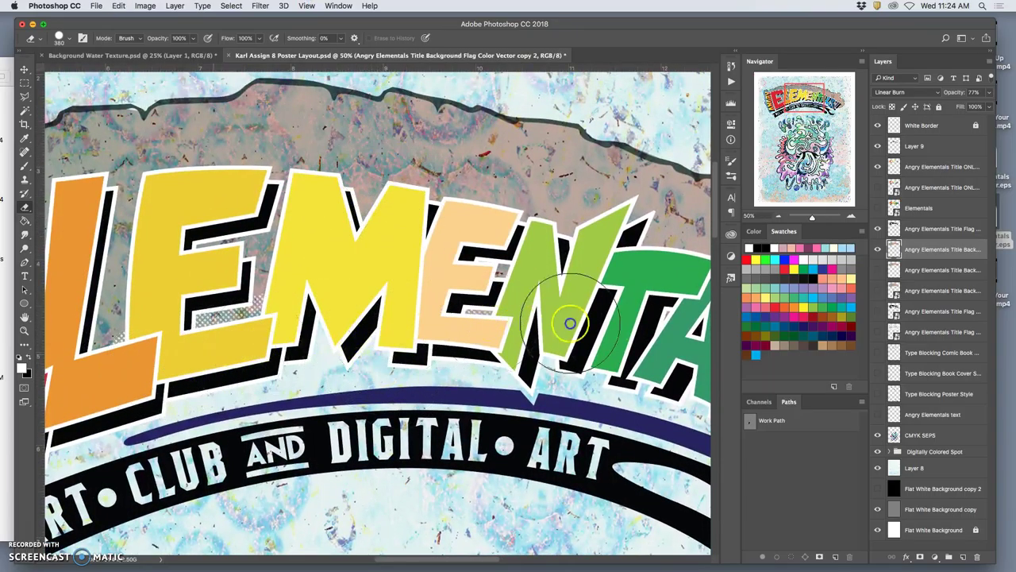
pyautogui.hscroll(15, 582, 361)
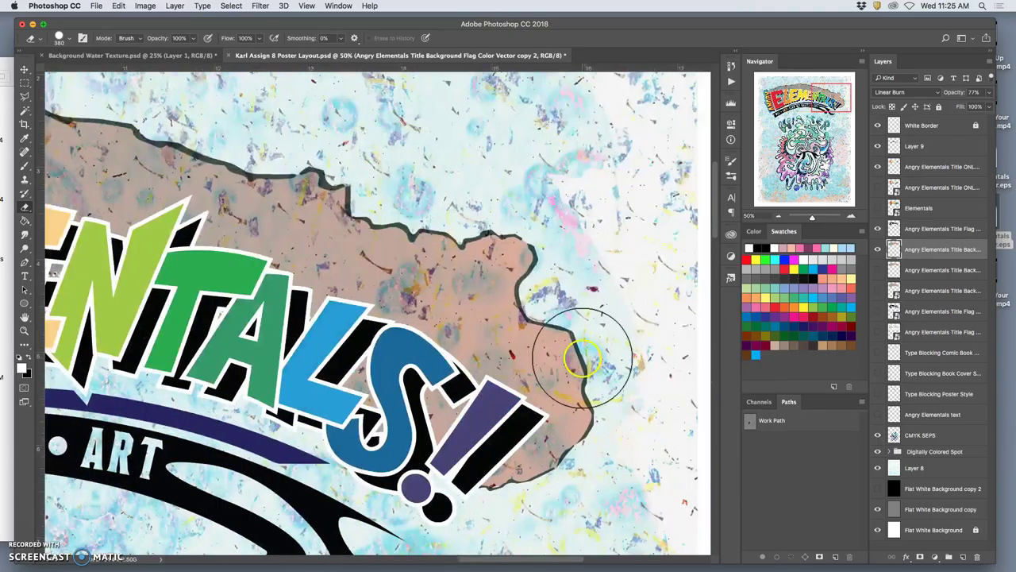
pyautogui.moveTo(446, 442)
pyautogui.mouseDown()
pyautogui.moveTo(486, 427)
pyautogui.moveTo(319, 389)
pyautogui.moveTo(291, 370)
pyautogui.moveTo(321, 361)
pyautogui.moveTo(287, 350)
pyautogui.moveTo(309, 357)
pyautogui.moveTo(308, 340)
pyautogui.moveTo(356, 302)
pyautogui.moveTo(329, 295)
pyautogui.moveTo(386, 266)
pyautogui.moveTo(277, 302)
pyautogui.moveTo(422, 251)
pyautogui.moveTo(619, 289)
pyautogui.moveTo(507, 292)
pyautogui.moveTo(442, 277)
pyautogui.moveTo(484, 258)
pyautogui.moveTo(454, 247)
pyautogui.moveTo(354, 254)
pyautogui.moveTo(234, 332)
pyautogui.moveTo(287, 262)
pyautogui.moveTo(224, 282)
pyautogui.moveTo(196, 347)
pyautogui.moveTo(200, 323)
pyautogui.moveTo(156, 373)
pyautogui.moveTo(121, 392)
pyautogui.moveTo(129, 376)
pyautogui.moveTo(113, 357)
pyautogui.moveTo(220, 269)
pyautogui.moveTo(117, 310)
pyautogui.moveTo(208, 296)
pyautogui.mouseUp()
pyautogui.hscroll(-10, 302, 347)
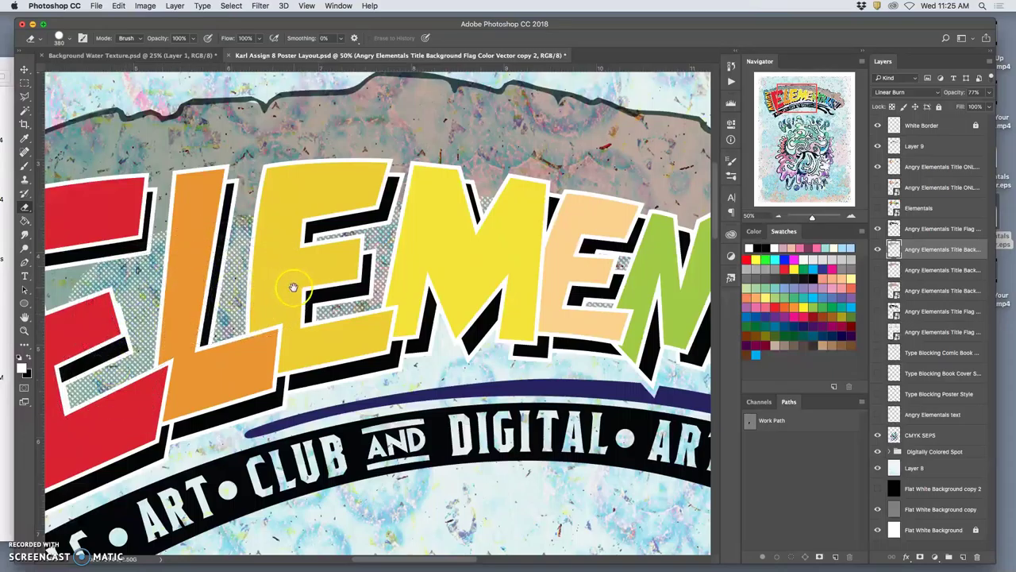
# Continue the halftone erasing behind the first Elementals letters and around the Angry lettering down to the flag's lower left corner
pyautogui.moveTo(323, 267); pyautogui.dragTo(435, 199)
pyautogui.moveTo(278, 281)
pyautogui.mouseDown()
pyautogui.moveTo(203, 328)
pyautogui.moveTo(181, 372)
pyautogui.moveTo(141, 407)
pyautogui.moveTo(188, 354)
pyautogui.moveTo(180, 348)
pyautogui.moveTo(85, 372)
pyautogui.moveTo(220, 228)
pyautogui.moveTo(157, 247)
pyautogui.moveTo(248, 315)
pyautogui.mouseUp()
pyautogui.scroll(-5, 248, 315)
pyautogui.hscroll(-6, 262, 302)
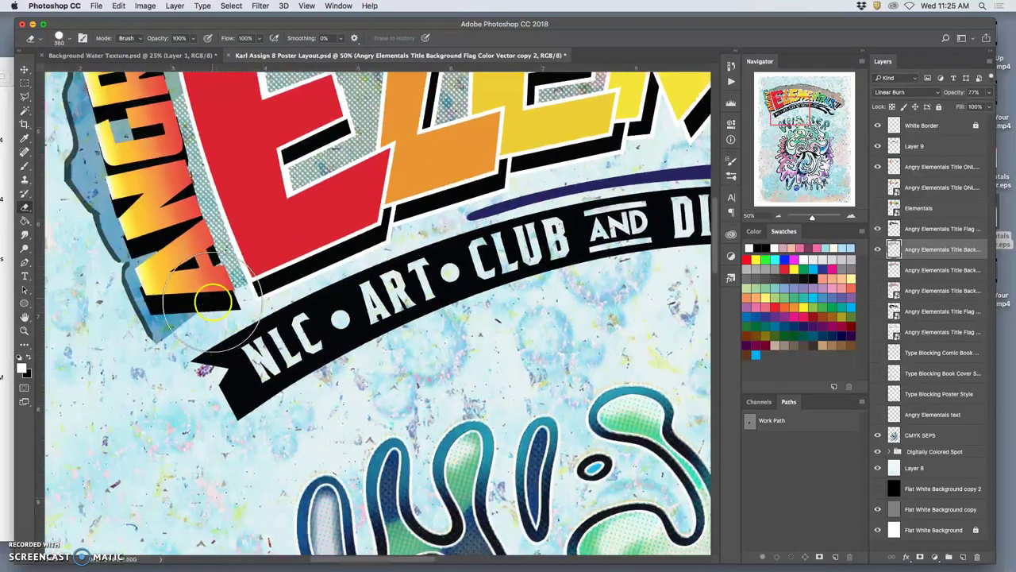
pyautogui.moveTo(304, 292)
pyautogui.mouseDown()
pyautogui.moveTo(279, 326)
pyautogui.moveTo(286, 317)
pyautogui.moveTo(250, 308)
pyautogui.moveTo(266, 277)
pyautogui.moveTo(294, 306)
pyautogui.moveTo(306, 238)
pyautogui.moveTo(202, 210)
pyautogui.moveTo(226, 170)
pyautogui.moveTo(199, 143)
pyautogui.moveTo(247, 135)
pyautogui.moveTo(191, 103)
pyautogui.moveTo(222, 151)
pyautogui.moveTo(226, 186)
pyautogui.moveTo(278, 222)
pyautogui.moveTo(262, 191)
pyautogui.moveTo(190, 151)
pyautogui.moveTo(208, 163)
pyautogui.mouseUp()
pyautogui.scroll(5, 298, 191)
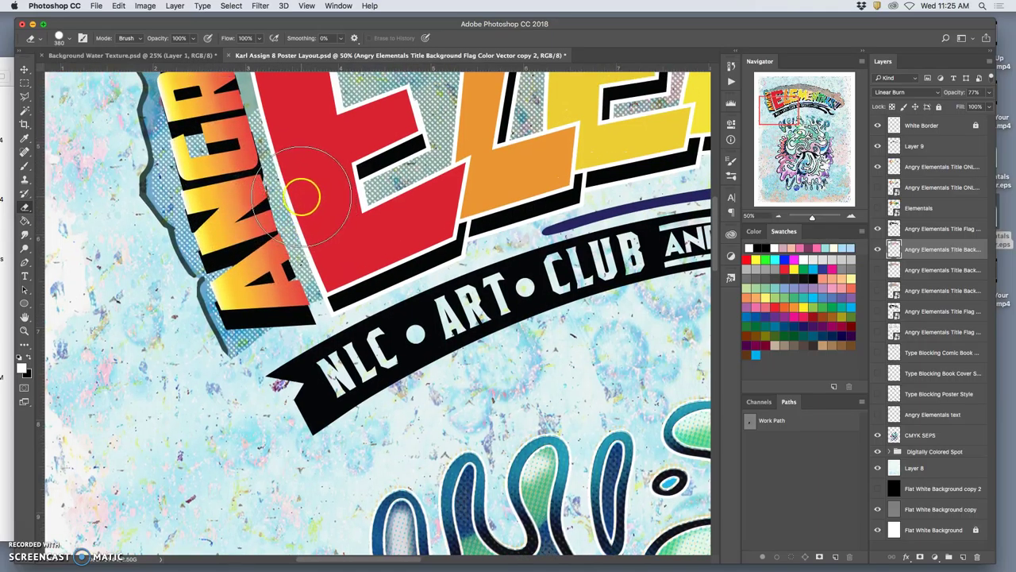
pyautogui.scroll(8, 294, 208)
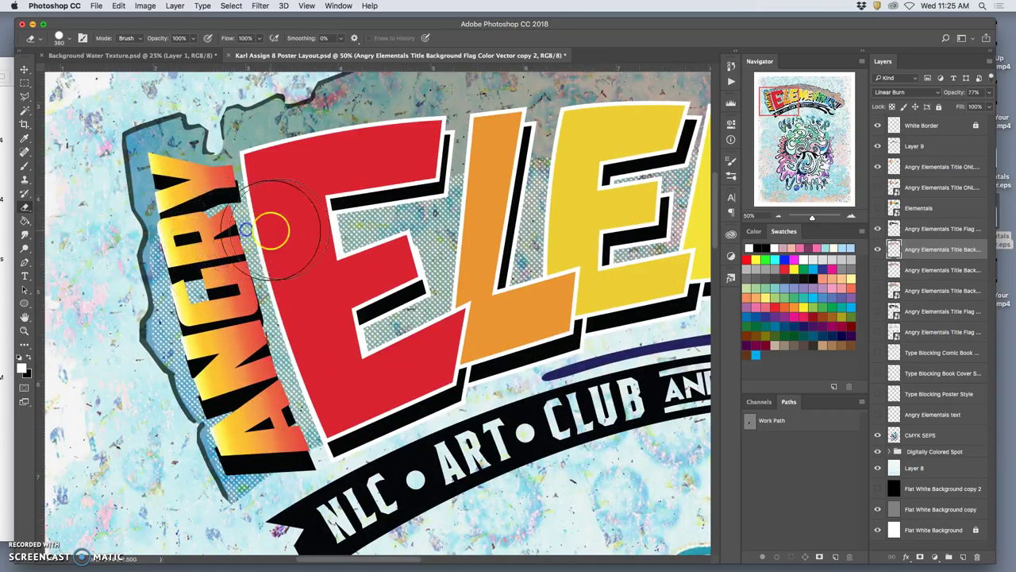
pyautogui.moveTo(427, 200); pyautogui.dragTo(533, 173)
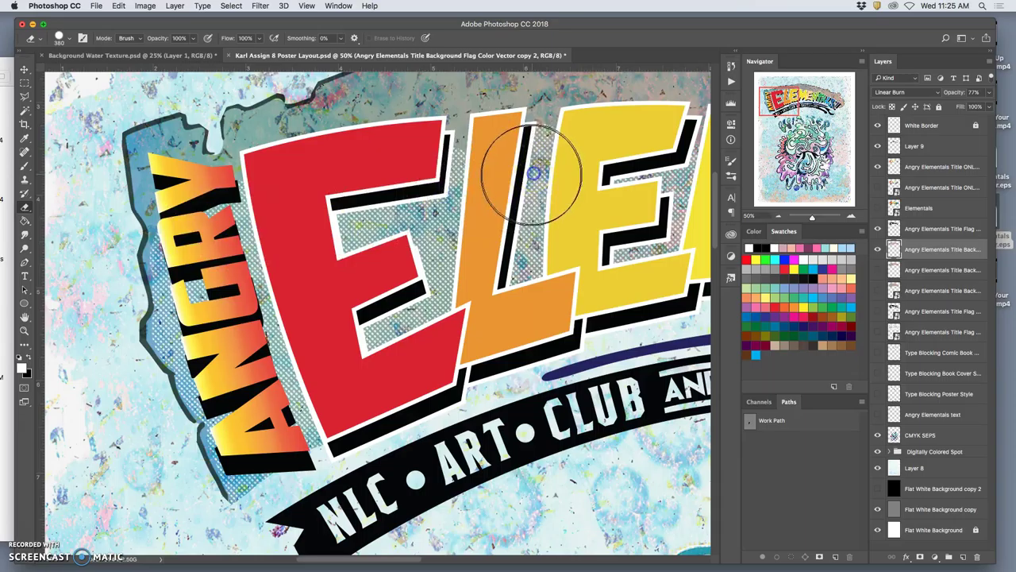
# Set the eraser opacity to 51% and fade softer halftone dots into the flag above Angry and the letters E, L, E, M
pyautogui.click(193, 38)
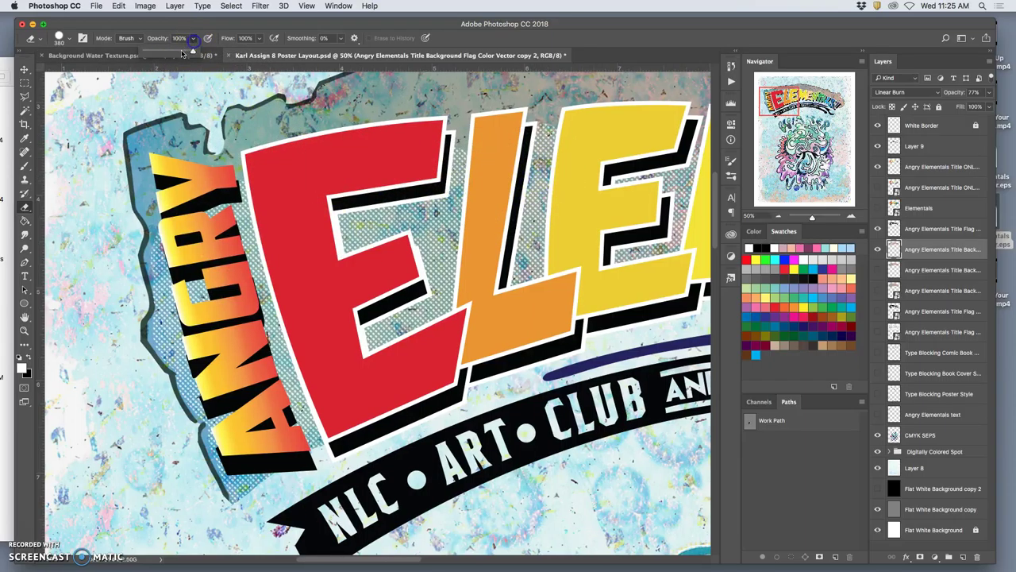
pyautogui.click(198, 212)
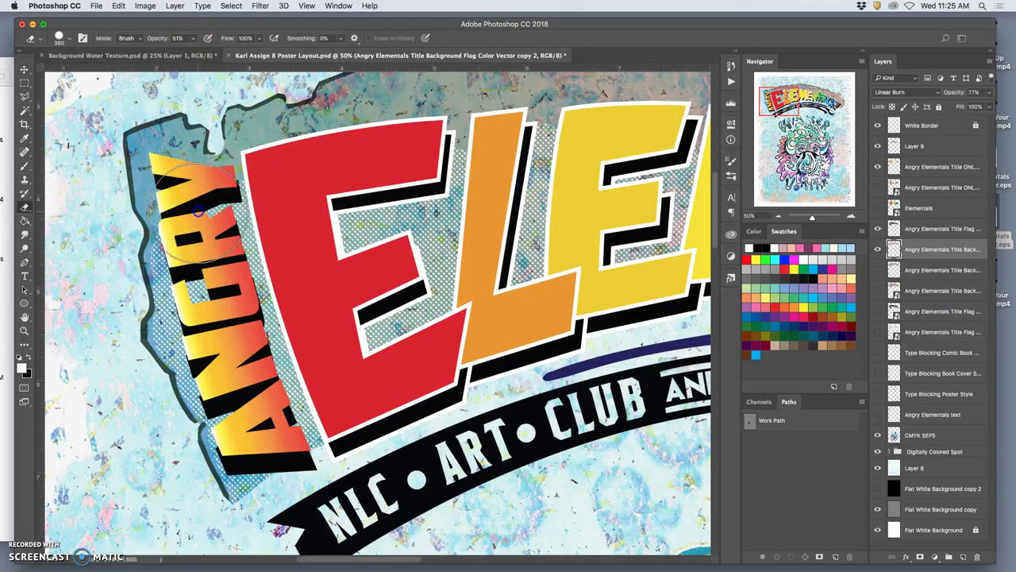
pyautogui.click(244, 194)
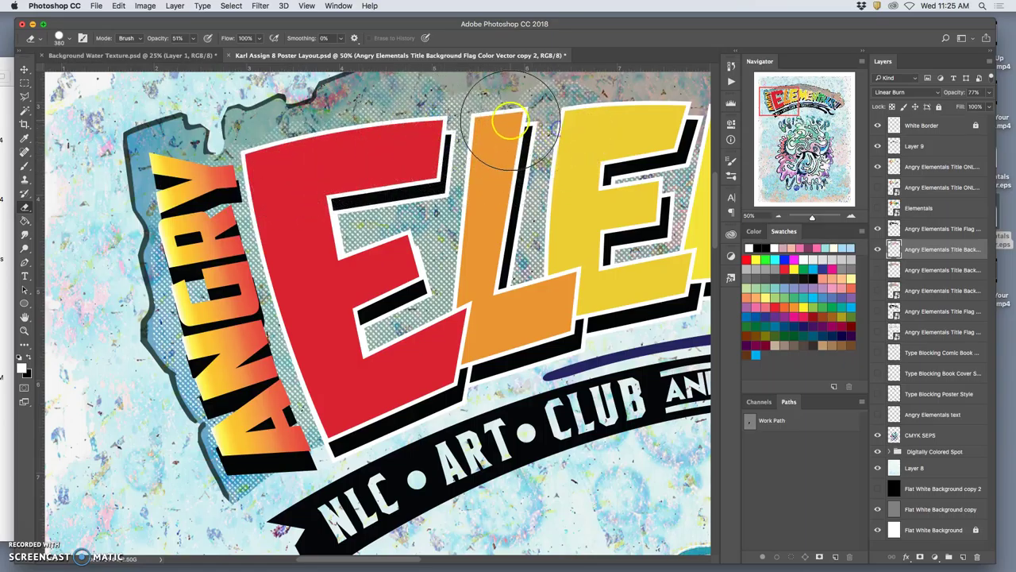
pyautogui.scroll(5, 472, 120)
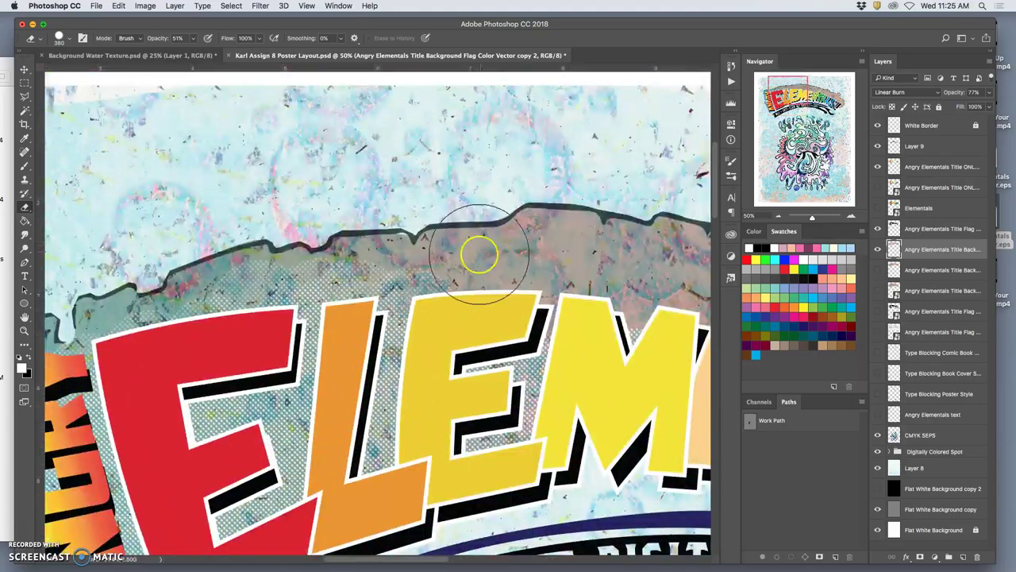
pyautogui.moveTo(453, 296); pyautogui.dragTo(655, 318)
# Extend the 51% halftone fade across the flag above the remaining Elementals letters to its right end by the exclamation marks
pyautogui.hscroll(10, 656, 319)
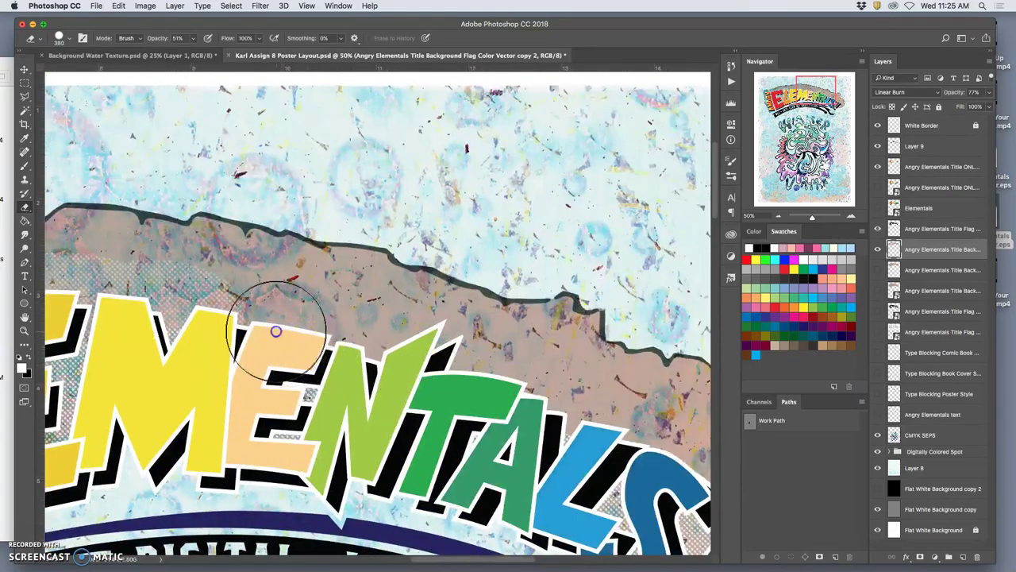
pyautogui.moveTo(334, 337); pyautogui.dragTo(570, 413)
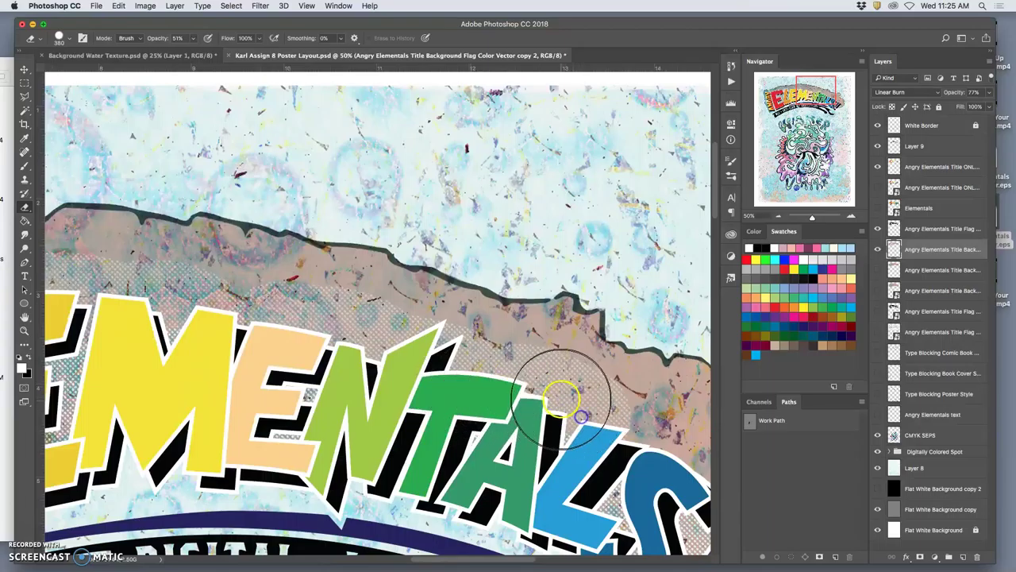
pyautogui.scroll(-2, 561, 397)
pyautogui.hscroll(2, 561, 397)
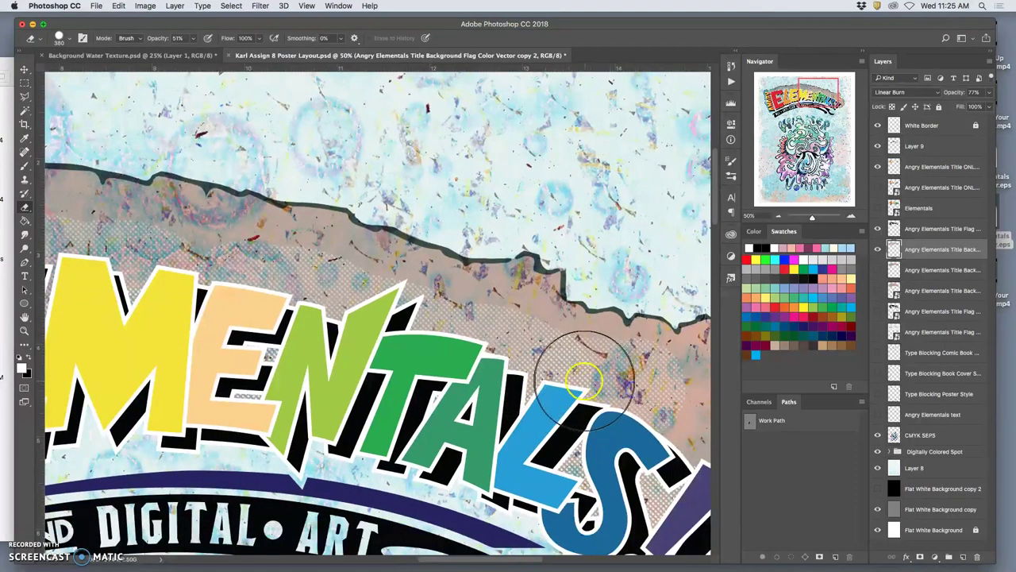
pyautogui.scroll(-3, 585, 381)
pyautogui.hscroll(5, 584, 381)
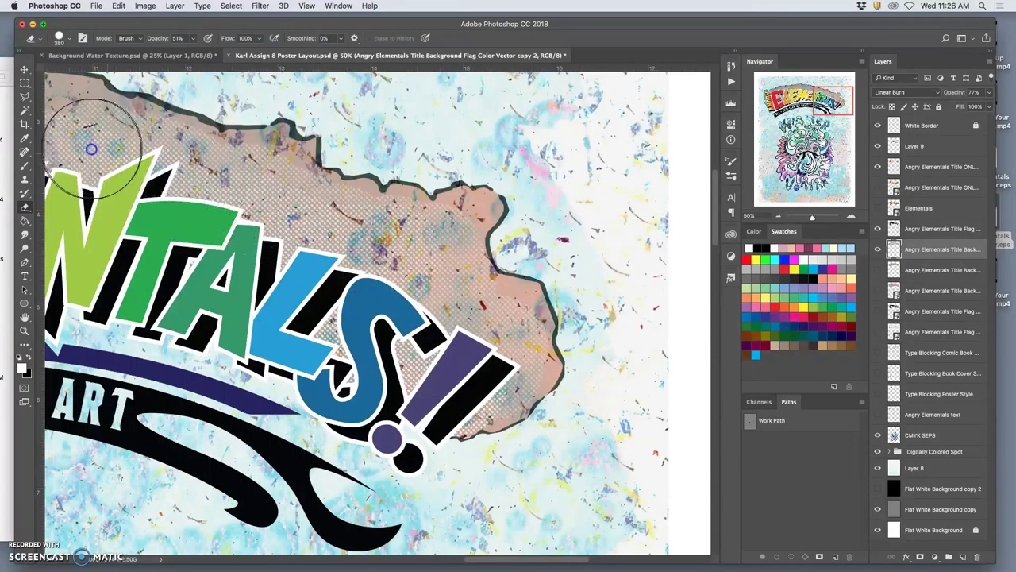
# Inspect the halftone fade along the flag from the exclamation marks back to Angry, and the whole title on the poster
pyautogui.hscroll(-5, 135, 135)
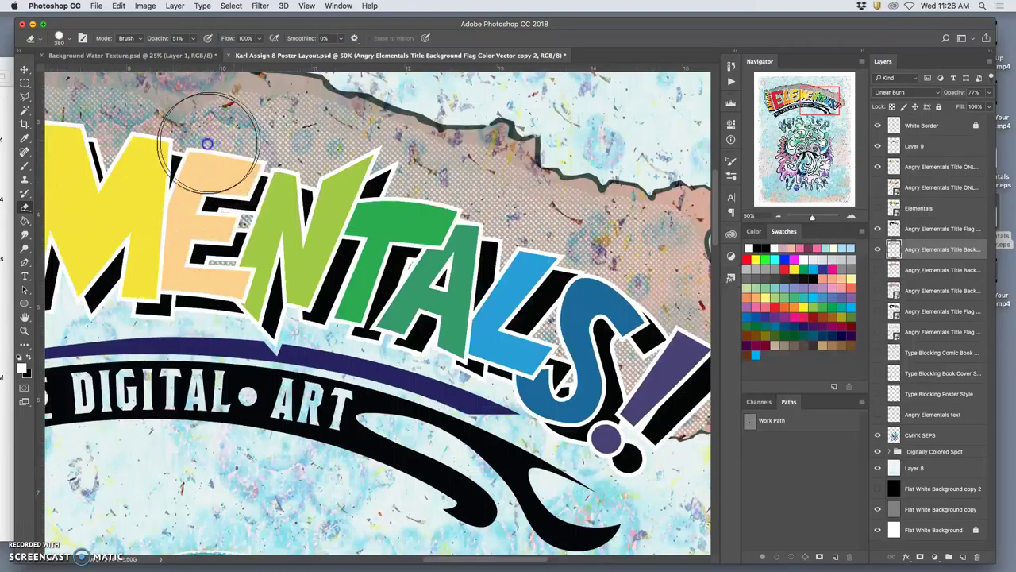
pyautogui.scroll(5, 190, 166)
pyautogui.hscroll(-5, 190, 167)
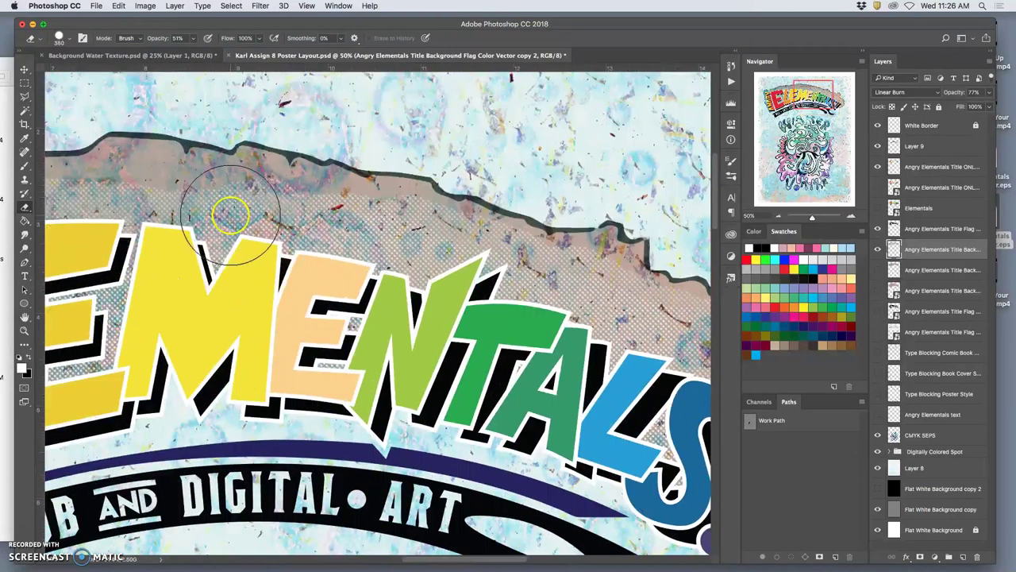
pyautogui.hscroll(-10, 170, 204)
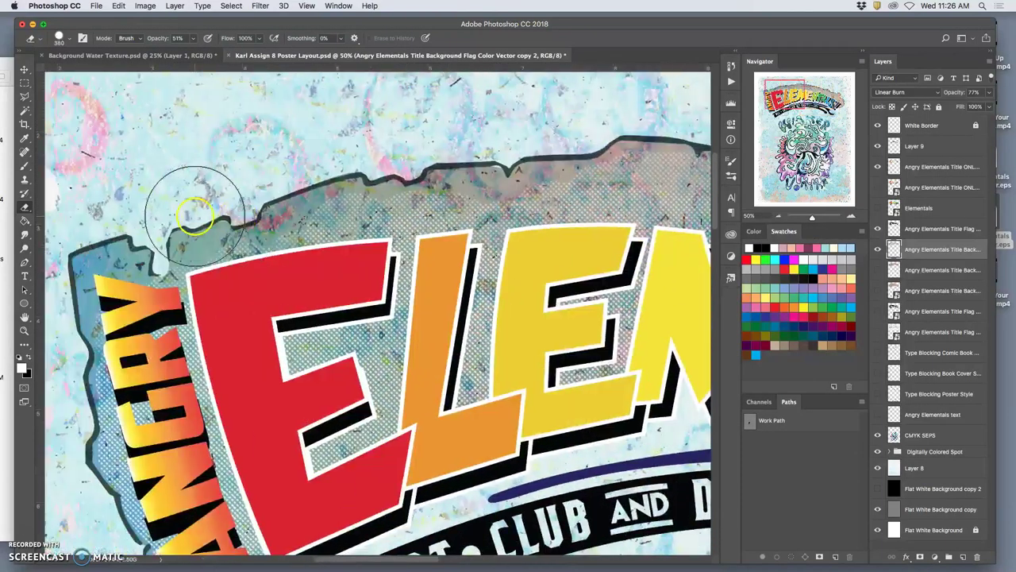
pyautogui.scroll(-3, 346, 316)
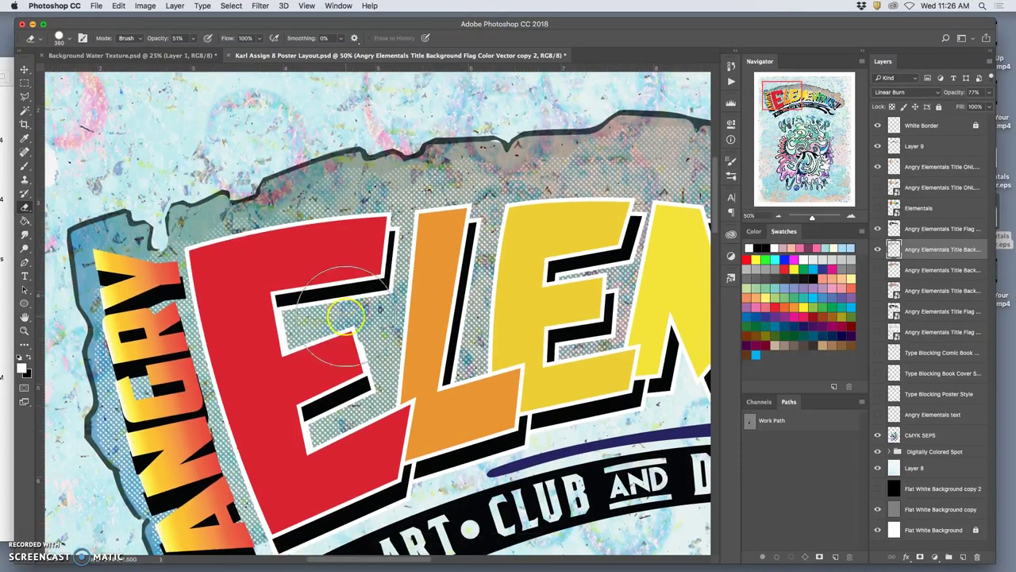
pyautogui.scroll(-2, 345, 316)
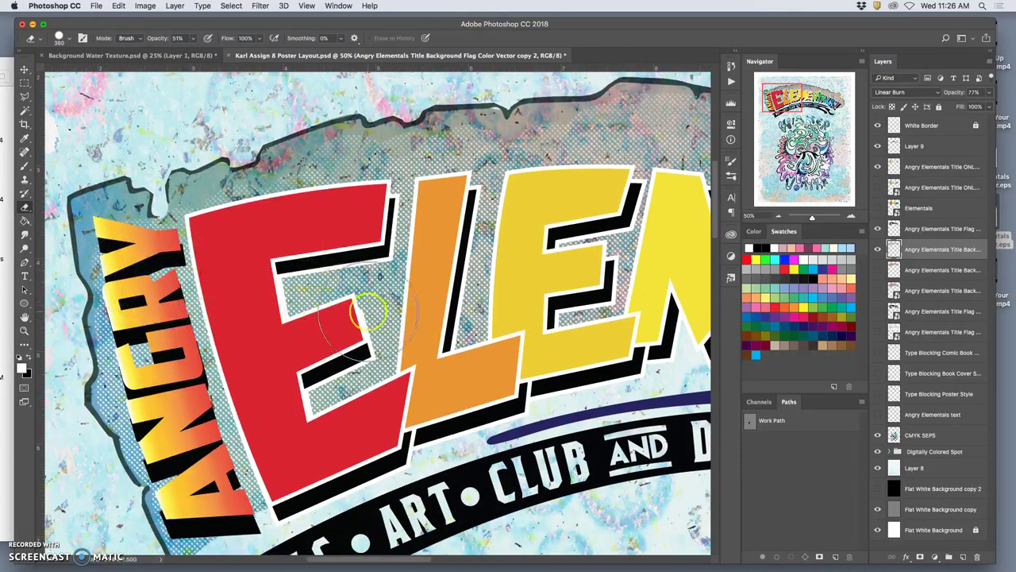
pyautogui.press('super+minus')
pyautogui.press('super+minus')
pyautogui.press('super+minus')
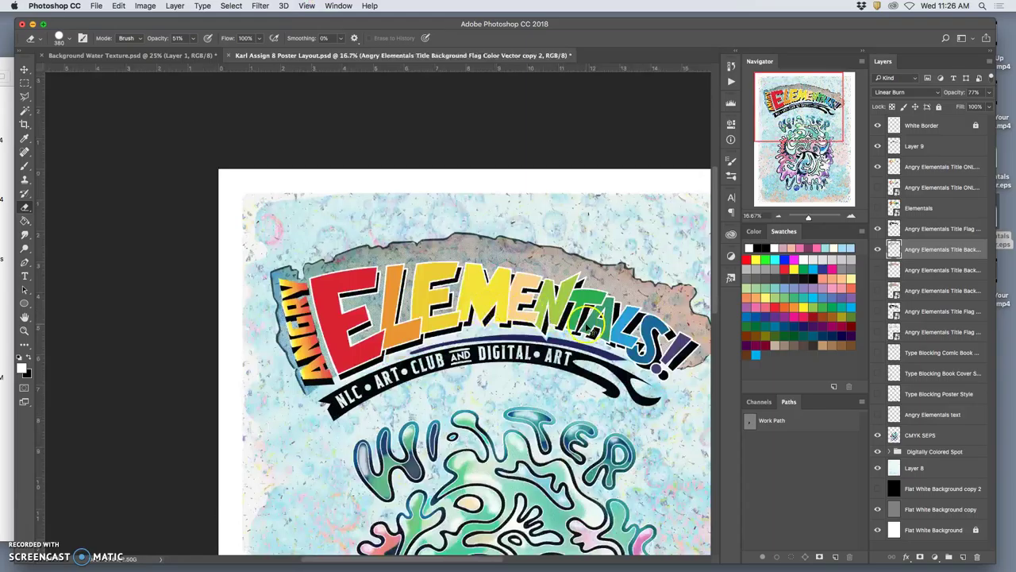
pyautogui.hotkey('ctrl', '-')
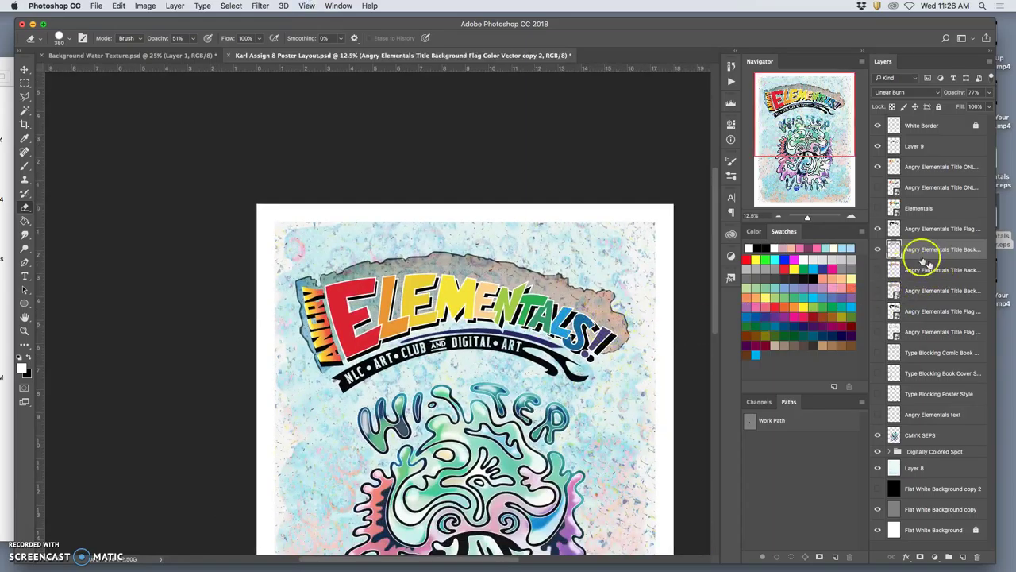
# Show the hidden flag copy directly beneath the halftone-faded flag copy 2
pyautogui.click(879, 270)
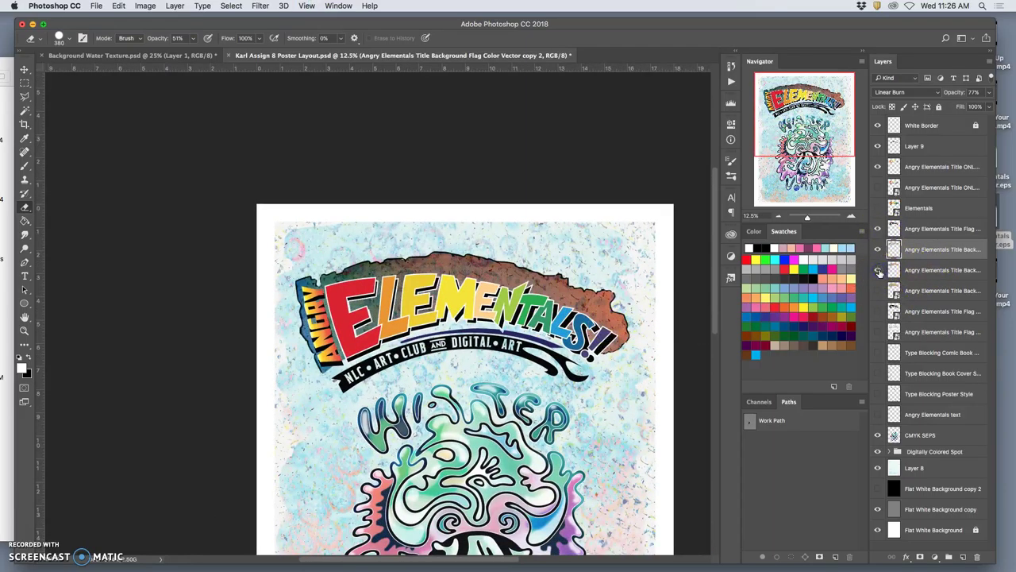
pyautogui.click(879, 270)
pyautogui.click(879, 270)
# Try the Lighter Color blend mode at 13% opacity on flag copy 2 and compare the title with the flag copies toggled
pyautogui.click(904, 93)
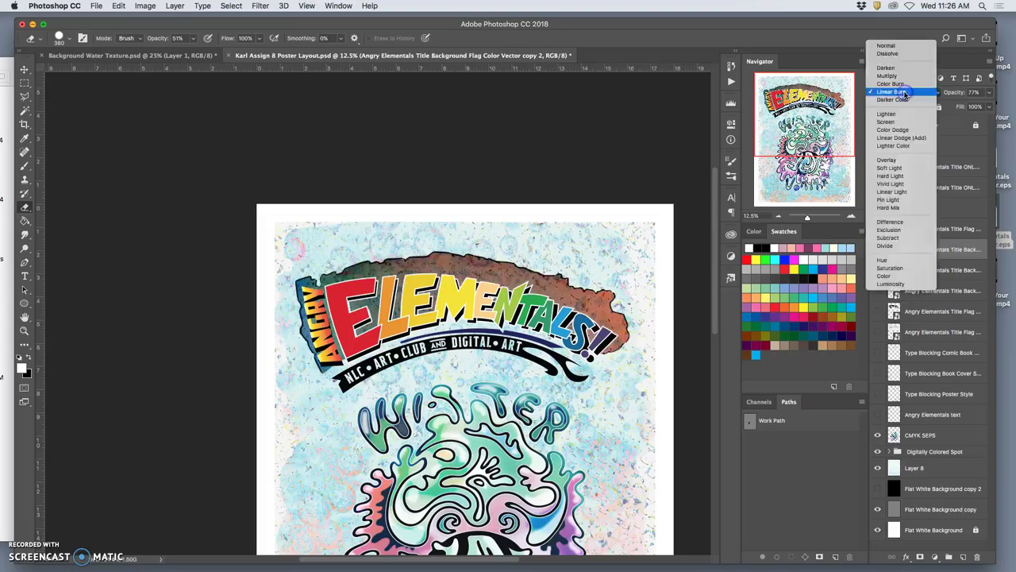
pyautogui.click(899, 148)
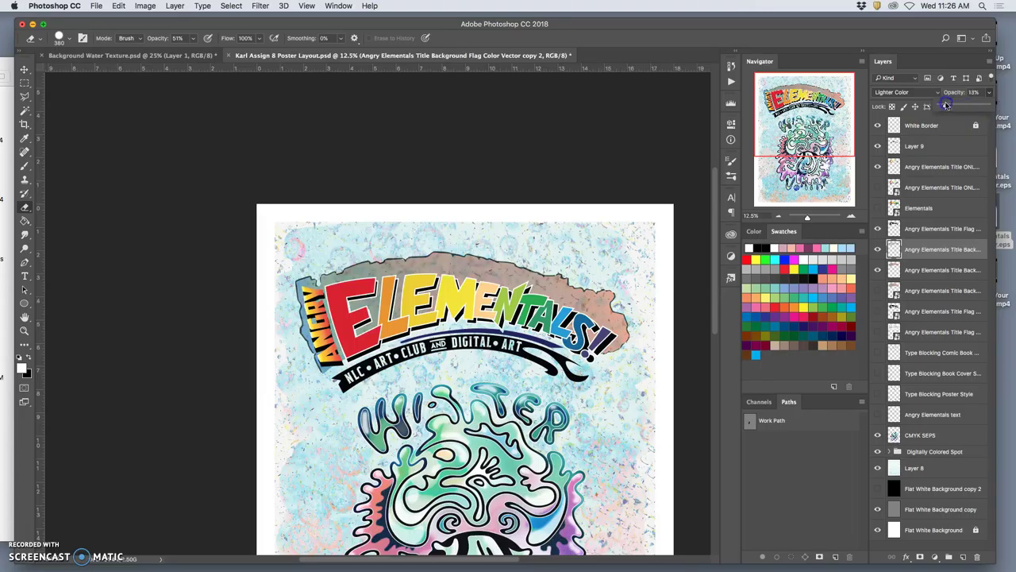
pyautogui.press('super+equal')
pyautogui.press('super+equal')
pyautogui.press('super+equal')
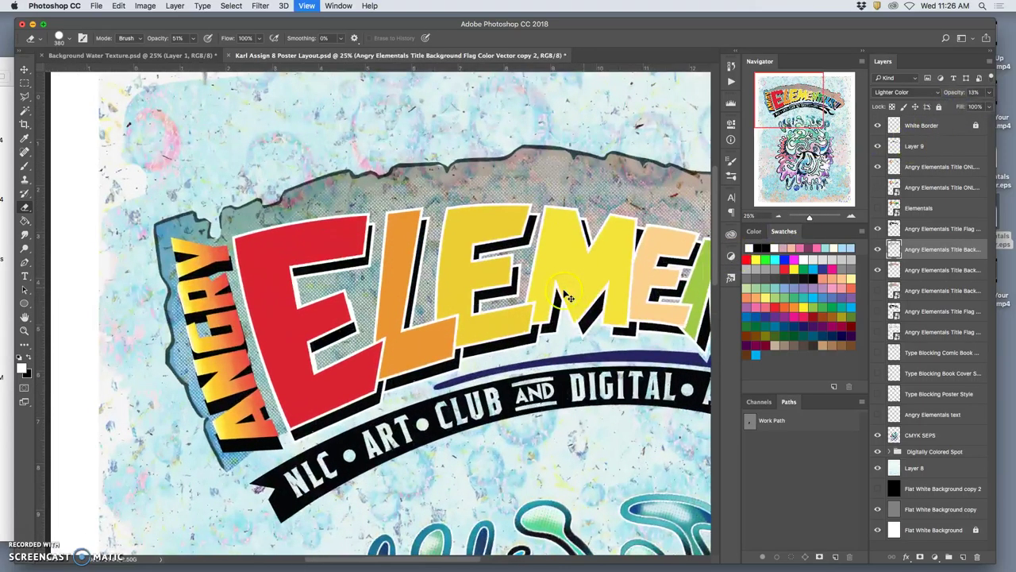
pyautogui.hscroll(5, 564, 286)
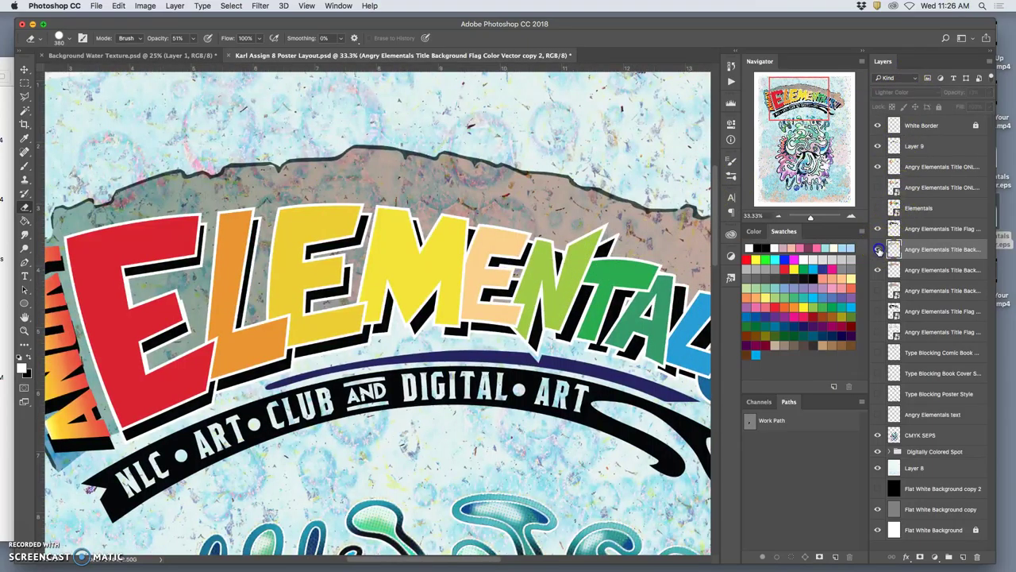
pyautogui.click(878, 271)
pyautogui.click(878, 270)
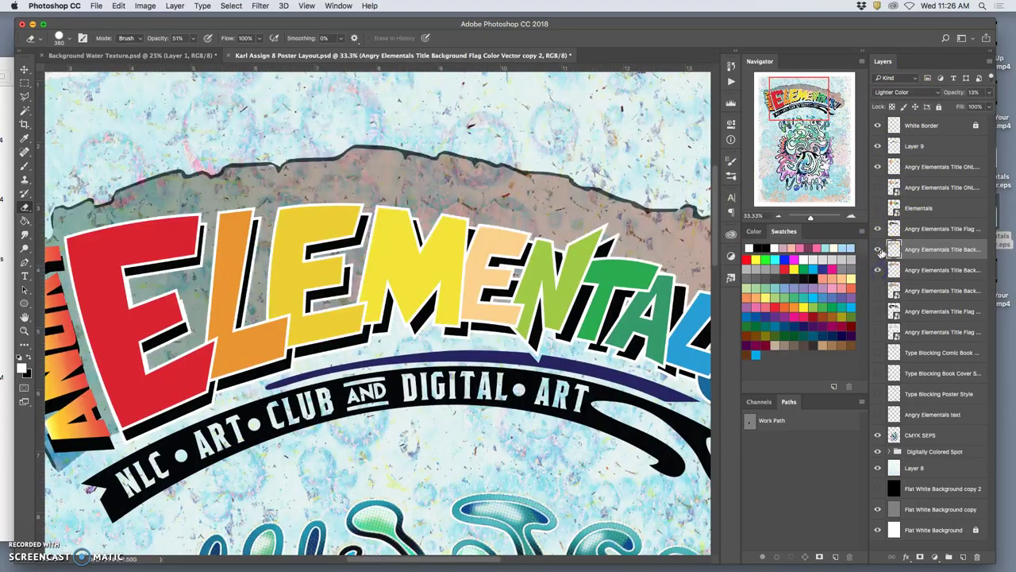
# Try the Screen blend mode on flag copy 2 and compare the area around the letters with that layer hidden and shown
pyautogui.click(904, 92)
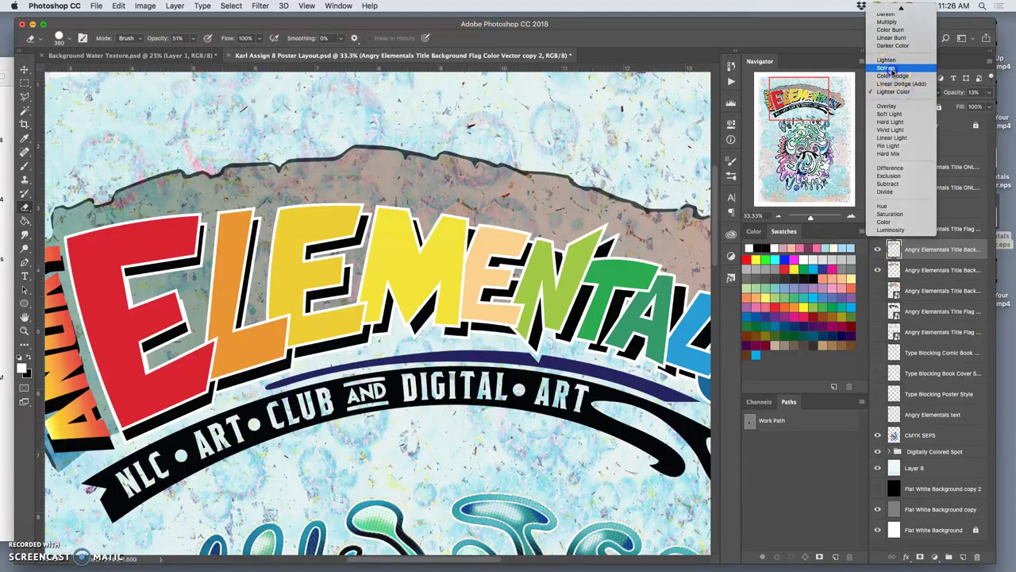
pyautogui.click(890, 68)
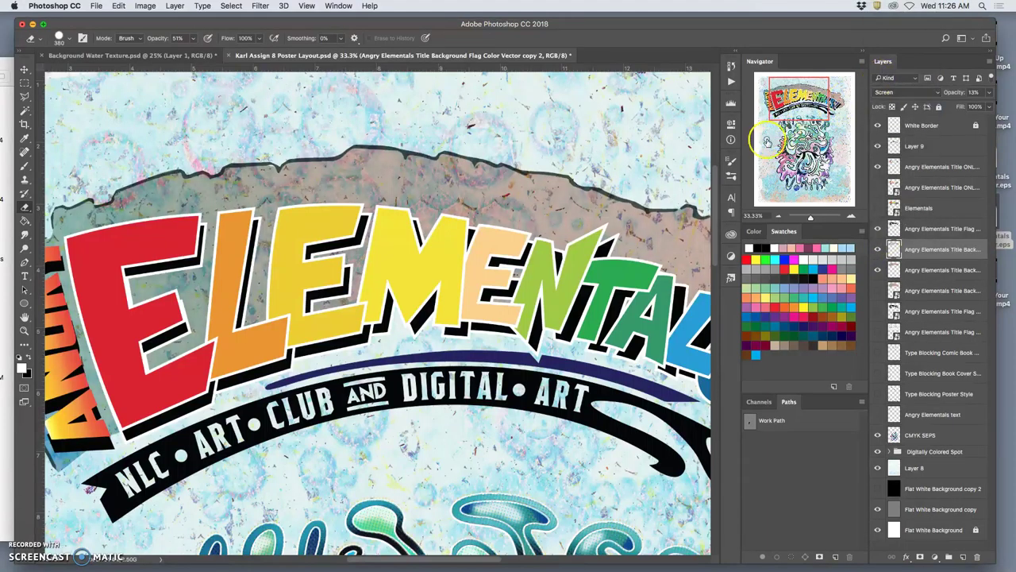
pyautogui.press('super+plus')
pyautogui.press('super+plus')
pyautogui.scroll(-2, 611, 211)
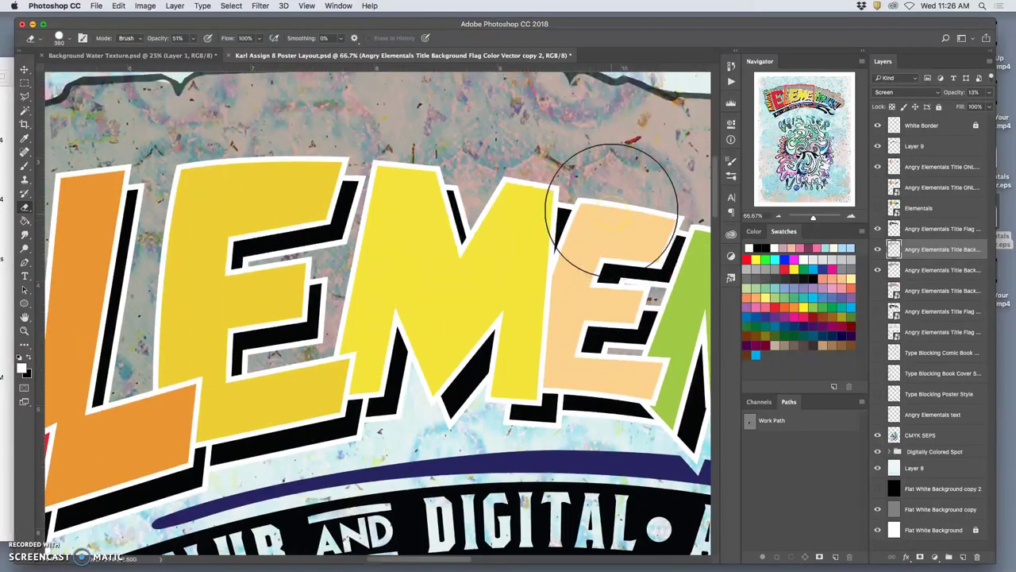
pyautogui.click(876, 251)
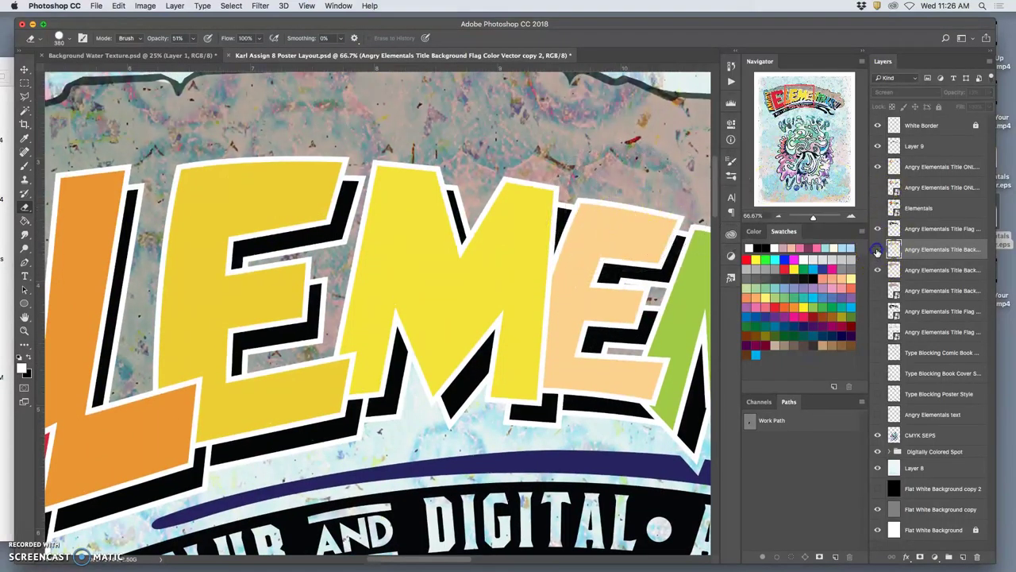
pyautogui.click(876, 251)
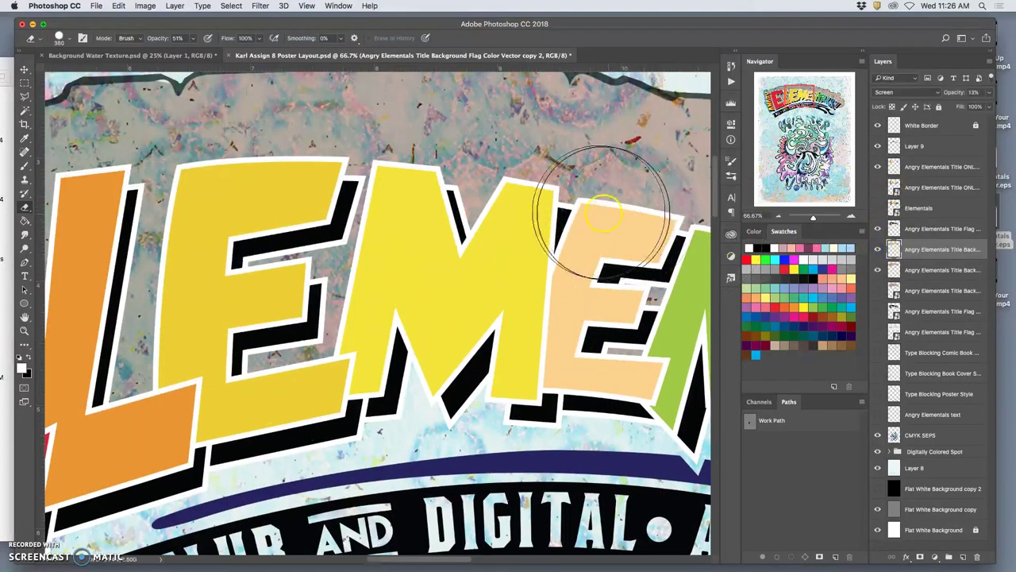
# Raise the opacity of flag copy 2 to 34%, judging the halftone dots above the last Elementals letters
pyautogui.hscroll(10, 587, 210)
pyautogui.hscroll(5, 601, 239)
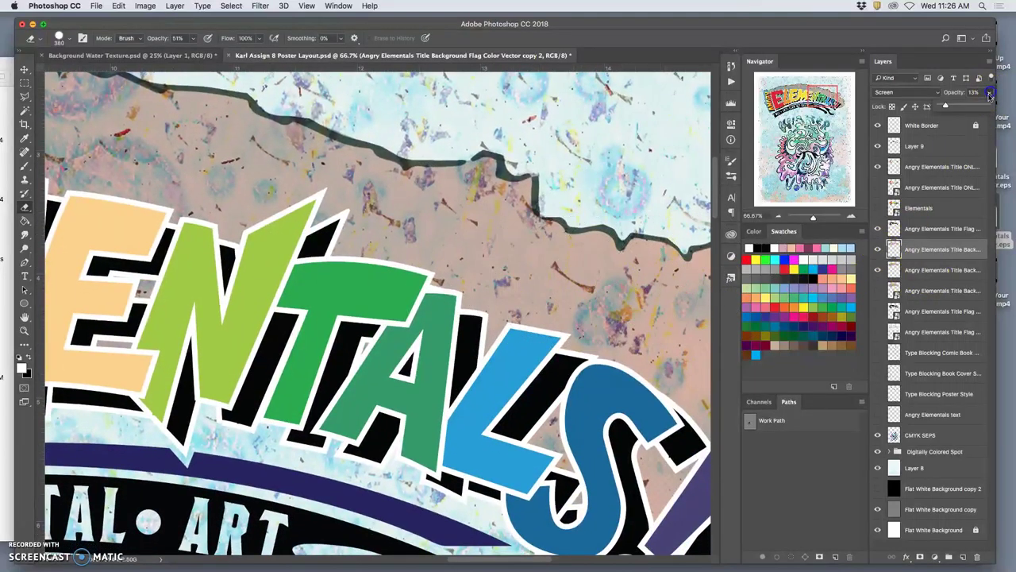
pyautogui.moveTo(957, 108); pyautogui.dragTo(950, 107)
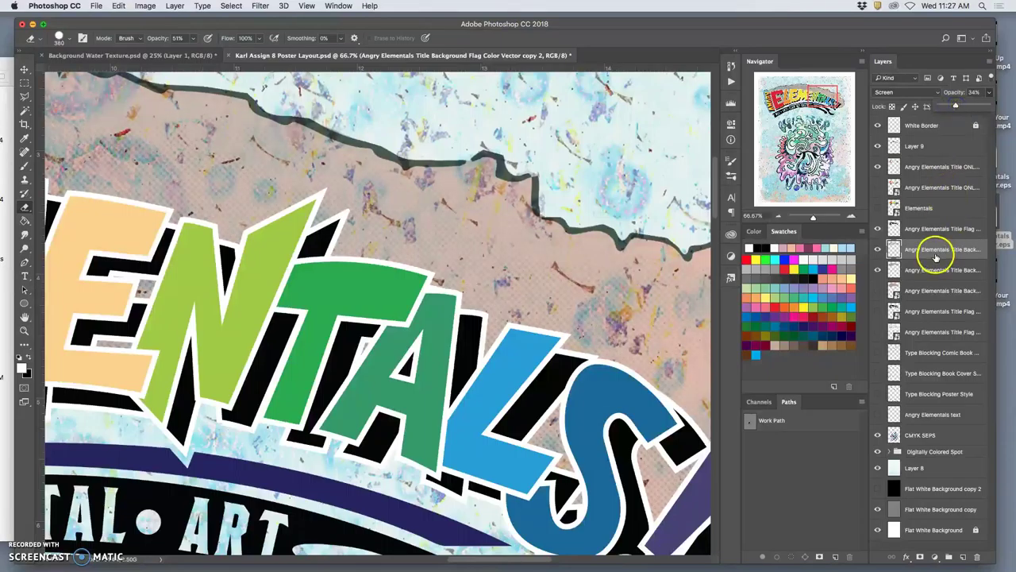
# Duplicate flag copy 2 and try the Normal blend mode on the duplicate
pyautogui.press('super+j')
pyautogui.click(898, 92)
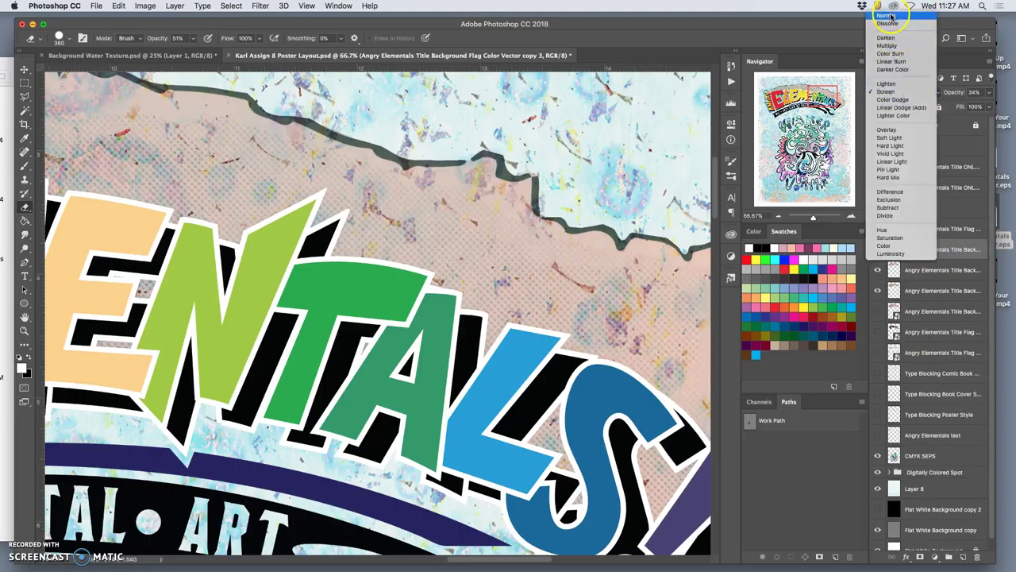
pyautogui.click(887, 15)
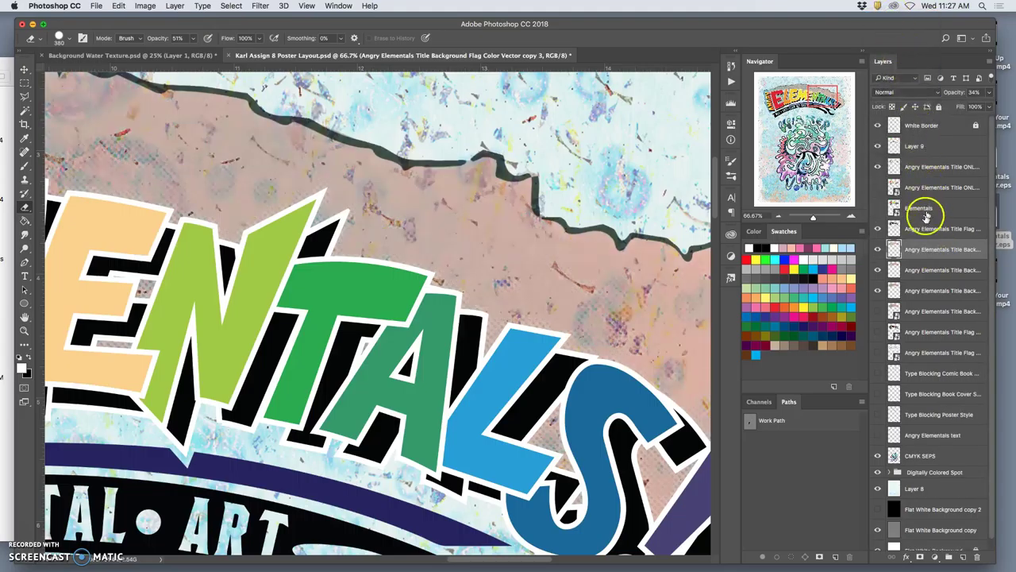
# Lower the opacity of the bottom visible flag copy to 9% and set flag copy 2 to Normal at 100% opacity
pyautogui.click(911, 290)
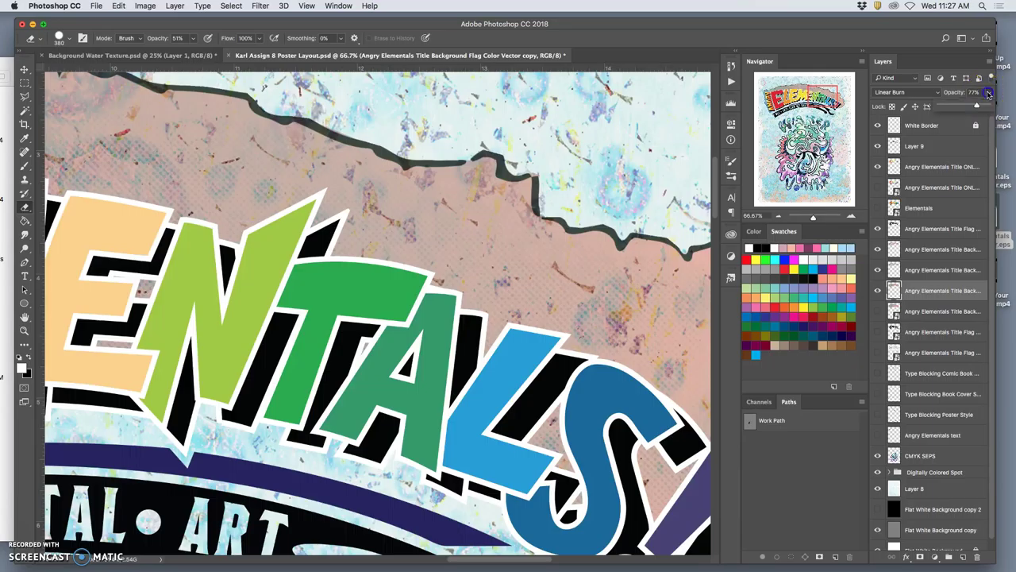
pyautogui.moveTo(962, 107); pyautogui.dragTo(945, 107)
pyautogui.click(929, 270)
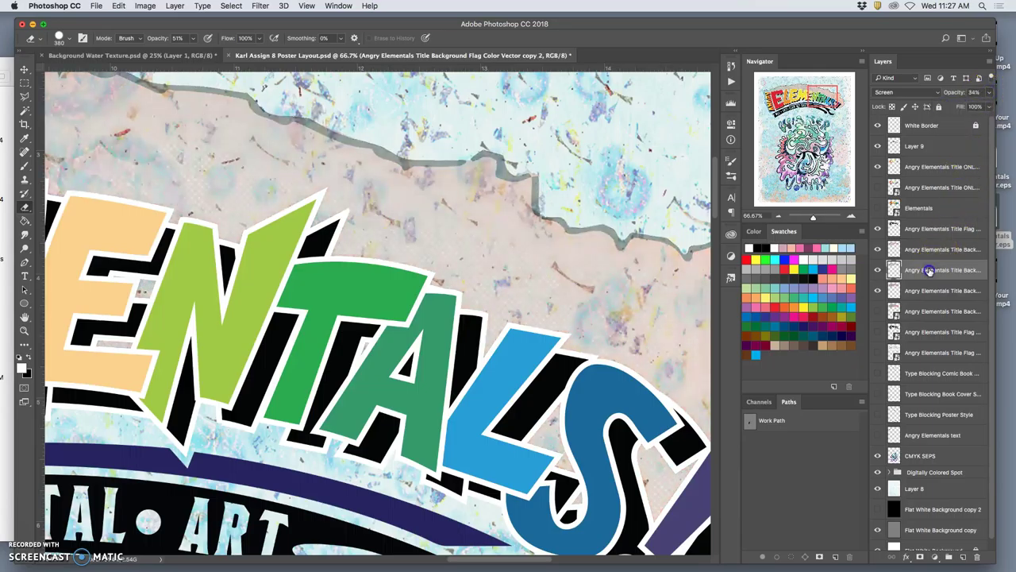
pyautogui.click(905, 94)
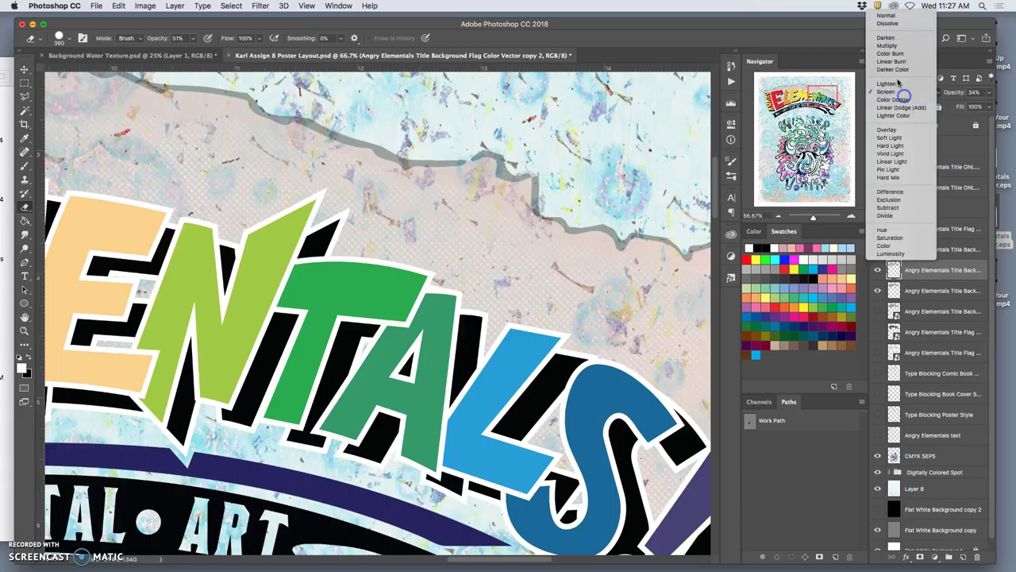
pyautogui.click(886, 16)
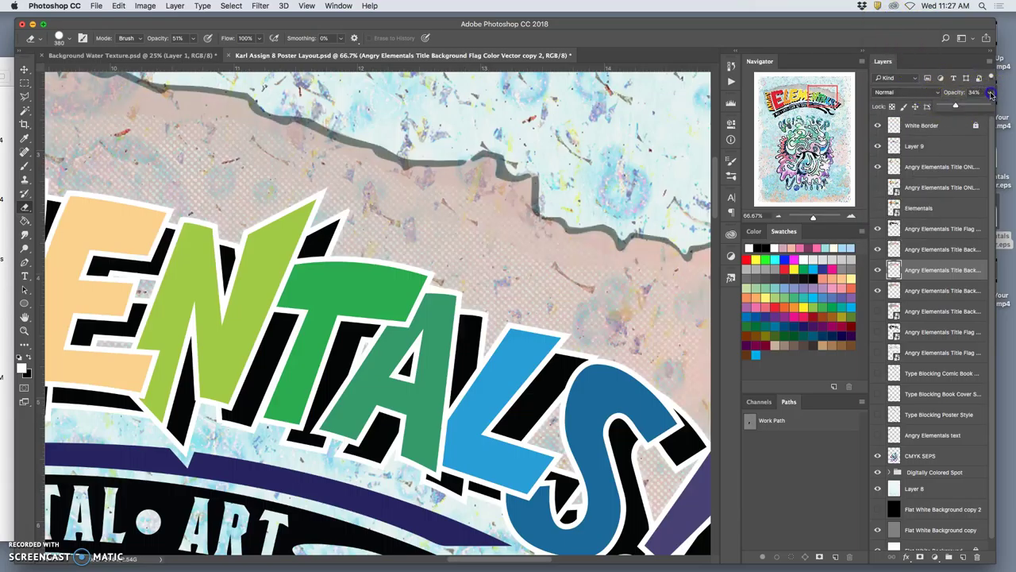
pyautogui.moveTo(958, 107); pyautogui.dragTo(1000, 107)
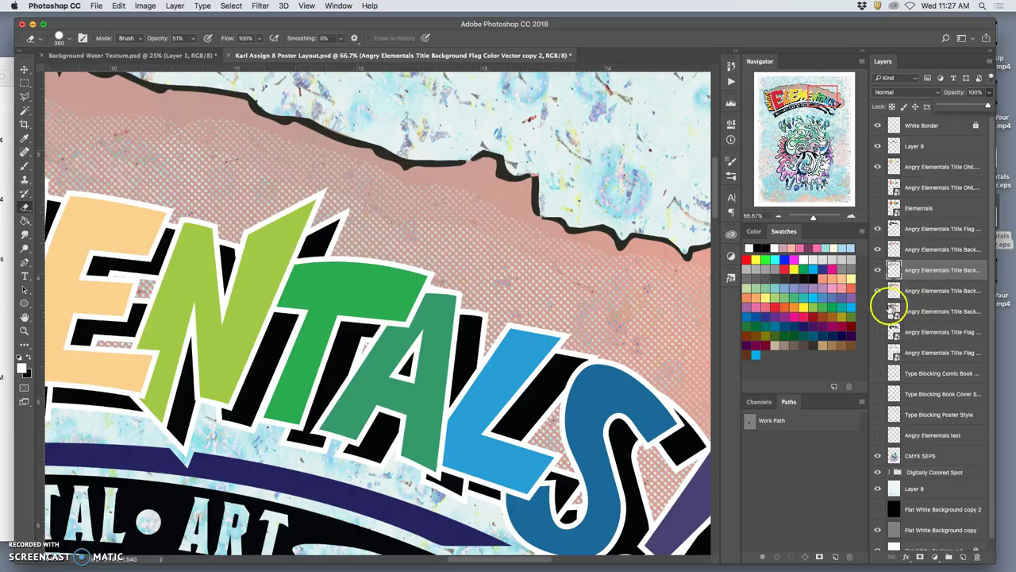
# Compare the underlying flag layers by toggling their visibility and try Overlay blending on the first flag copy with varied opacity
pyautogui.click(878, 311)
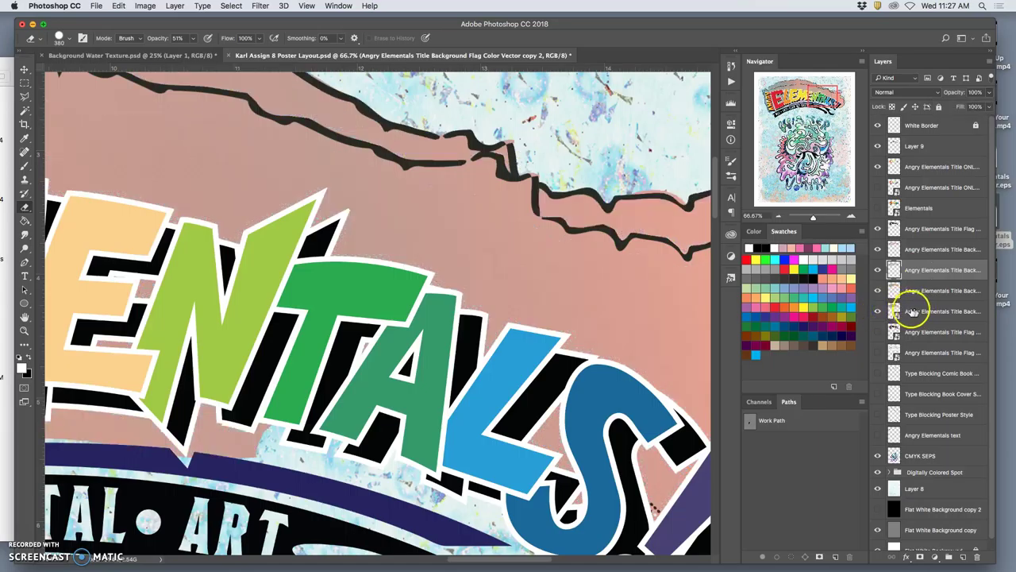
pyautogui.click(878, 292)
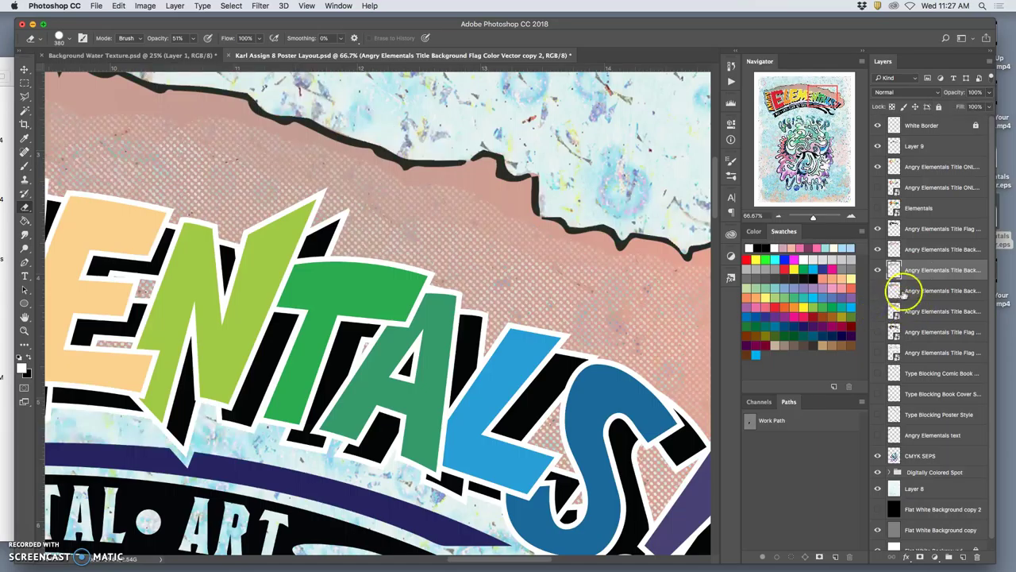
pyautogui.click(911, 290)
pyautogui.click(895, 93)
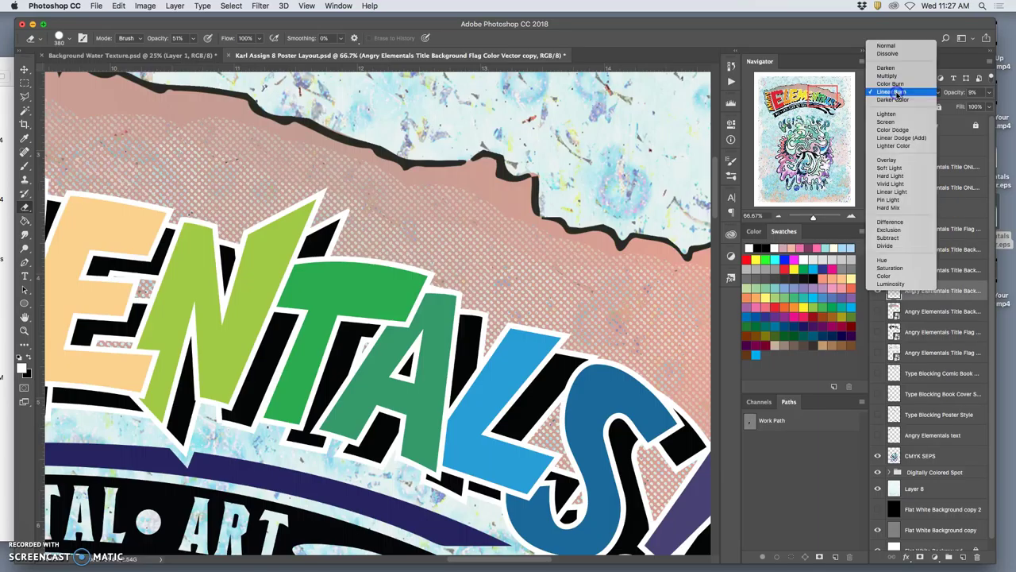
pyautogui.click(886, 161)
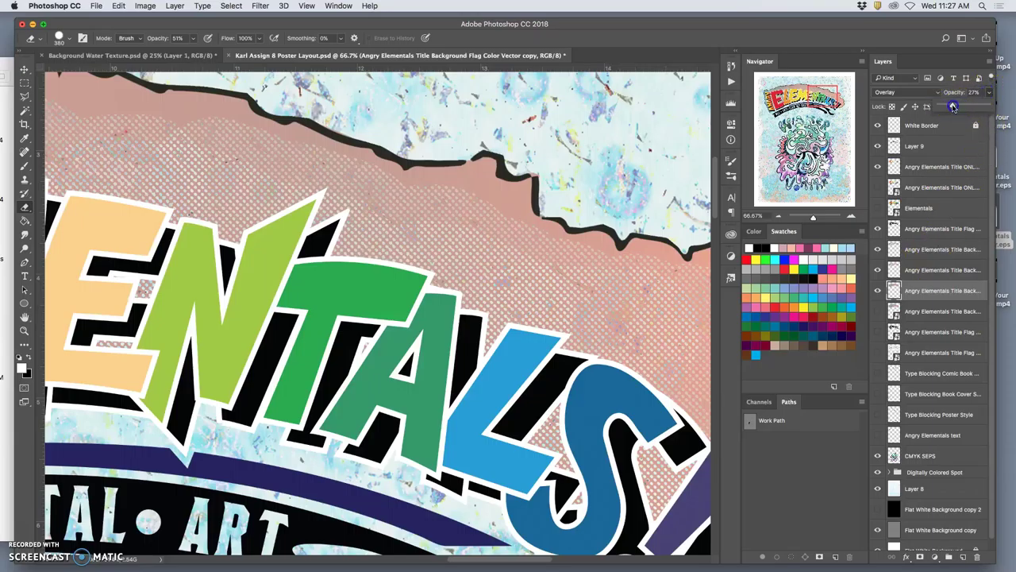
pyautogui.click(878, 270)
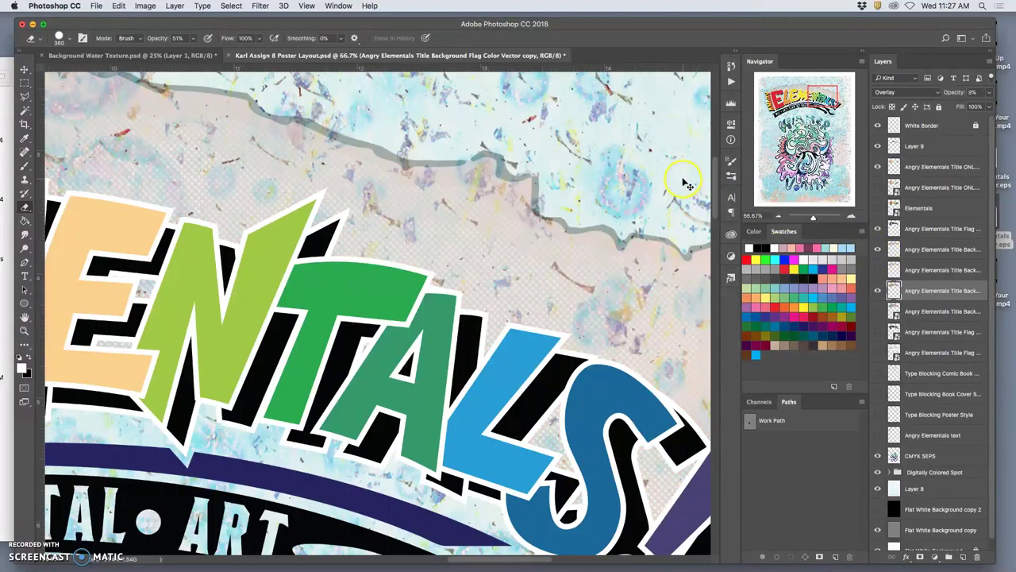
# Undo the flag duplication and the recent blend mode and opacity trials on the flag copies
pyautogui.press('alt+super+z')
pyautogui.press('alt+super+z')
pyautogui.press('alt+super+z')
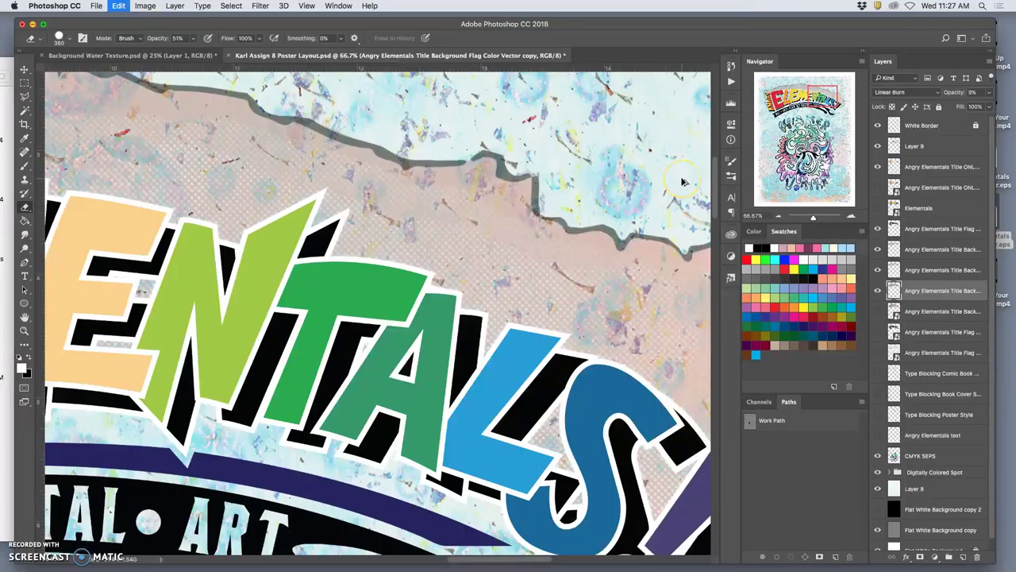
pyautogui.press('alt+super+z')
pyautogui.press('alt+super+z')
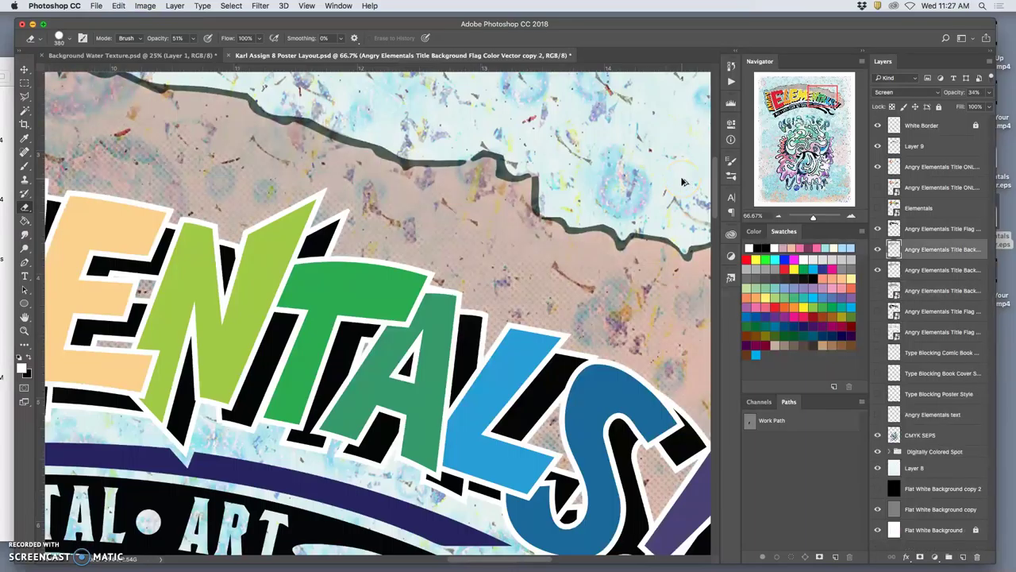
pyautogui.press('alt+super+z')
pyautogui.press('shift+super+z')
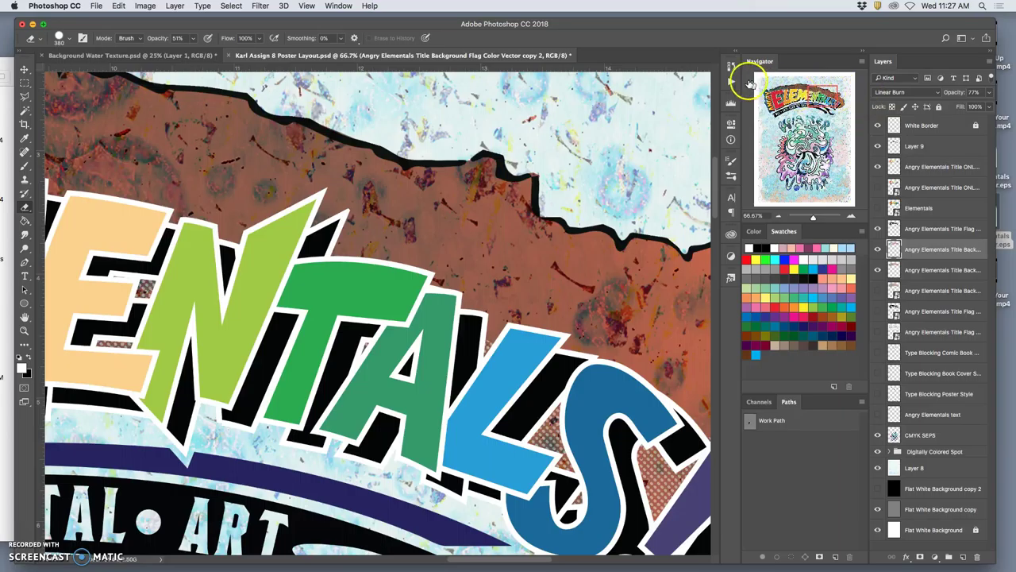
# Revert through the document history to the state where flag copy 2 uses Screen blending at 34% opacity
pyautogui.click(732, 66)
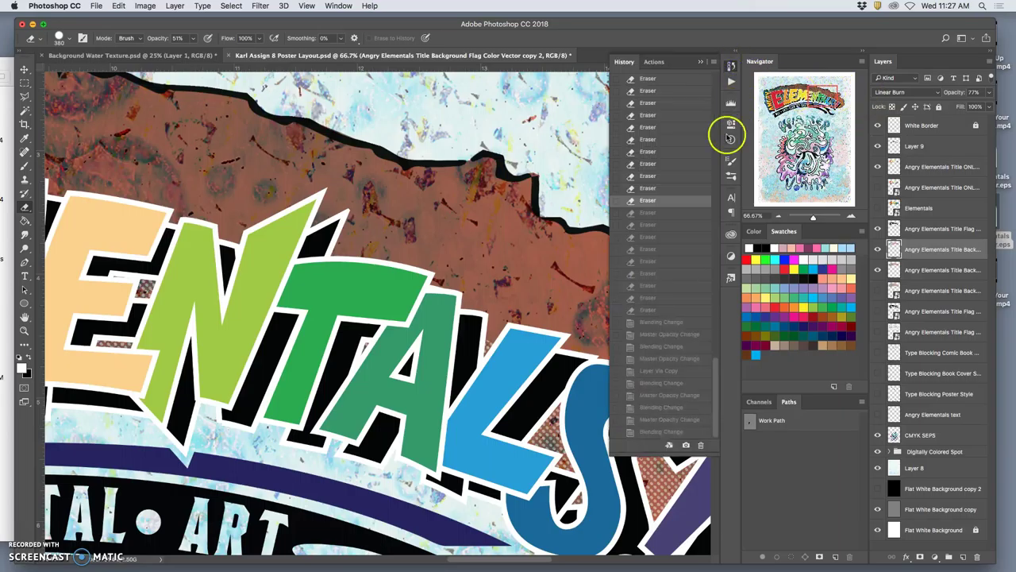
pyautogui.click(653, 311)
pyautogui.click(655, 322)
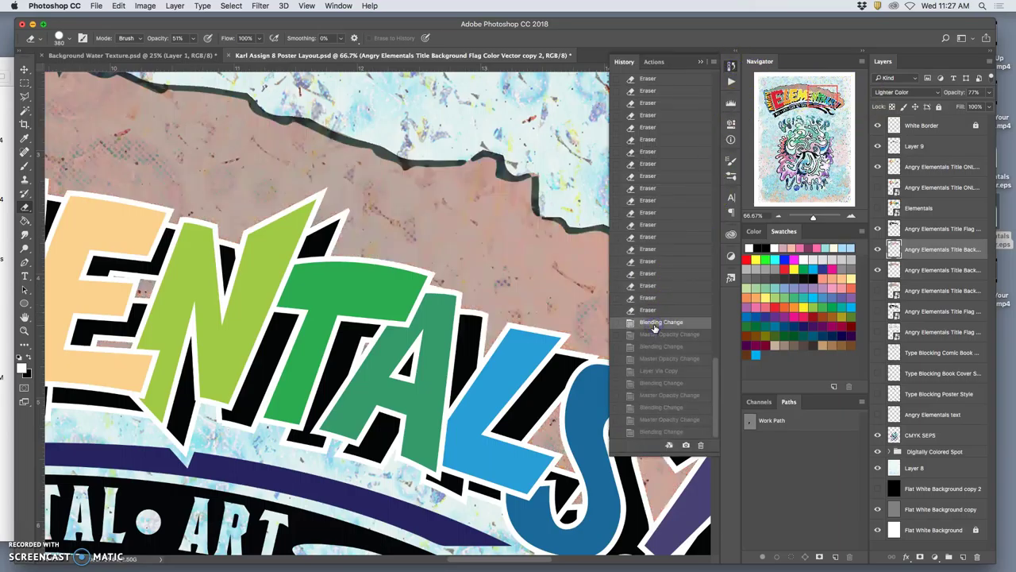
pyautogui.click(654, 334)
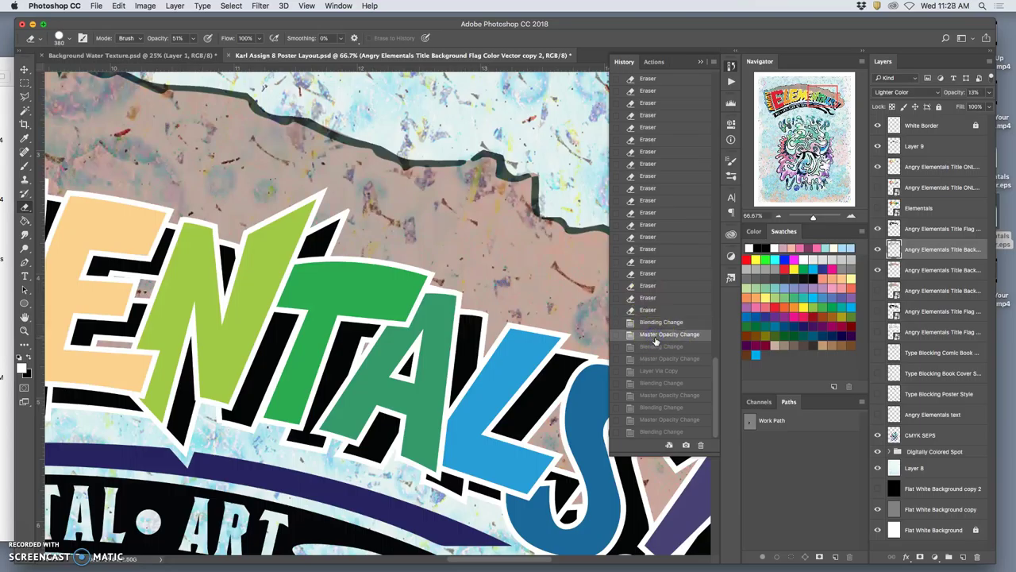
pyautogui.click(657, 346)
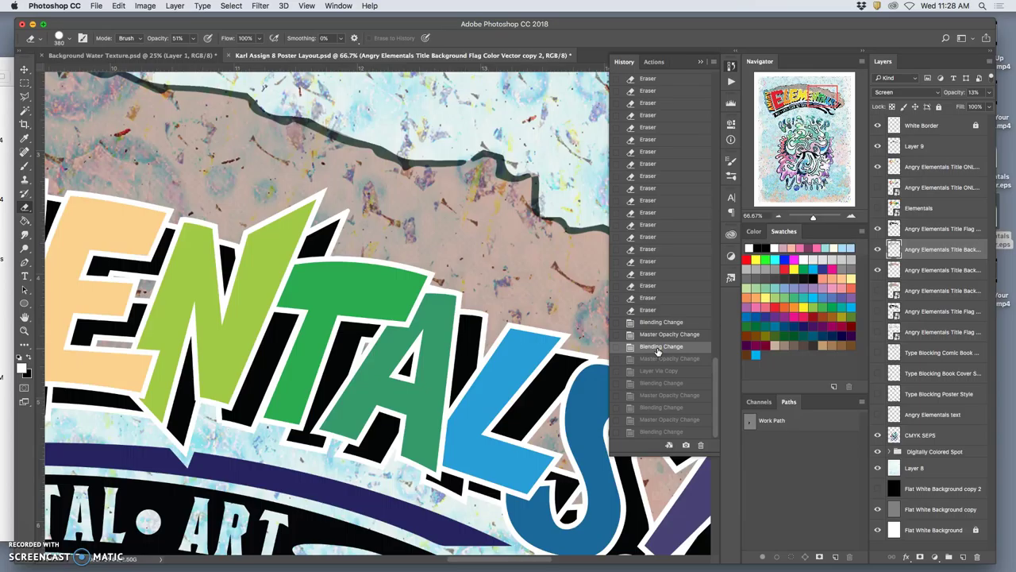
pyautogui.click(653, 359)
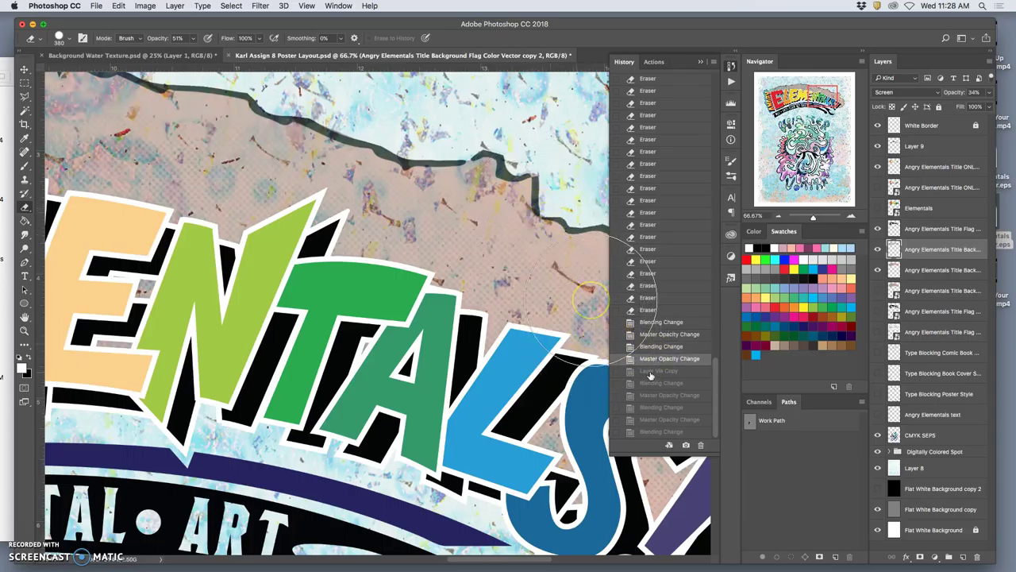
pyautogui.click(651, 372)
pyautogui.click(650, 359)
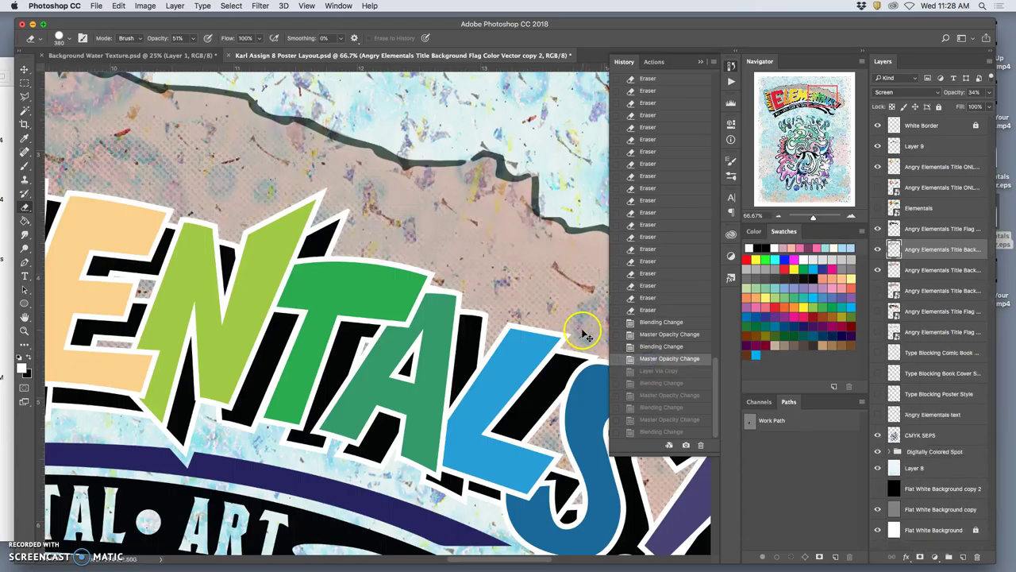
# Inspect the flag blending across the whole poster and up close behind the title, comparing it with flag copy 2 hidden and shown
pyautogui.press('super+minus')
pyautogui.press('super+minus')
pyautogui.press('super+minus')
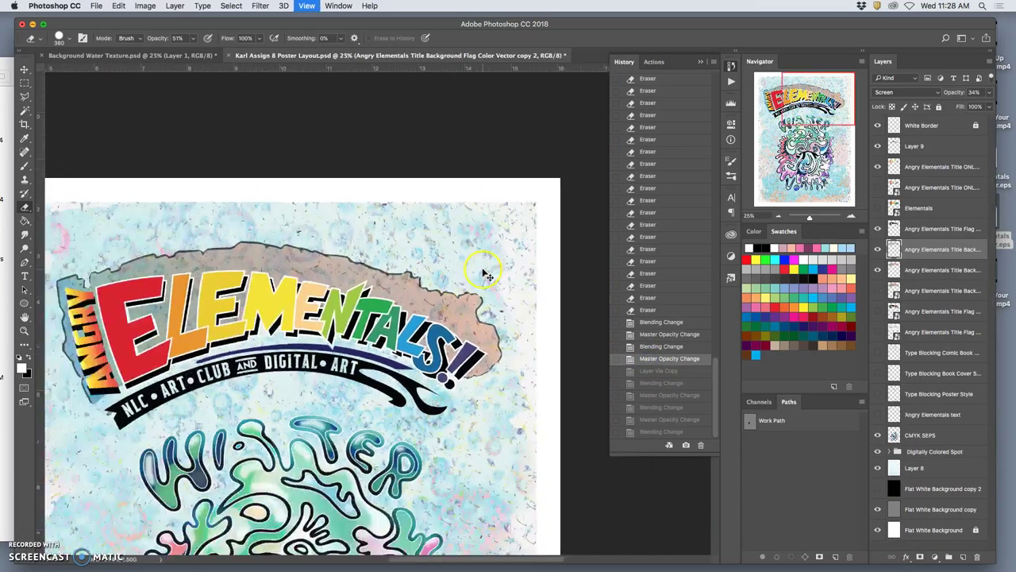
pyautogui.press('super+minus')
pyautogui.scroll(-6, 492, 274)
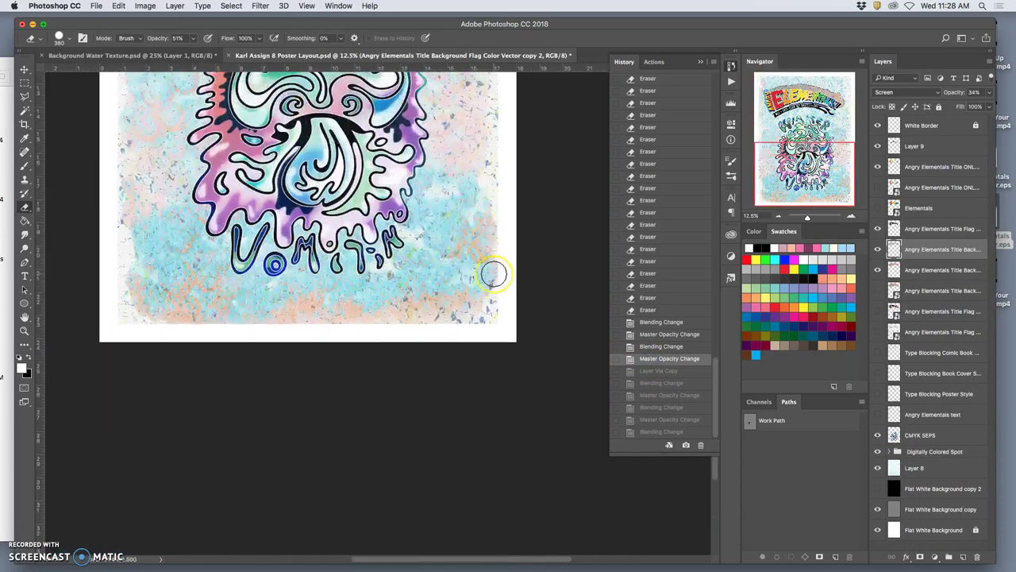
pyautogui.scroll(7, 493, 273)
pyautogui.press('super+minus')
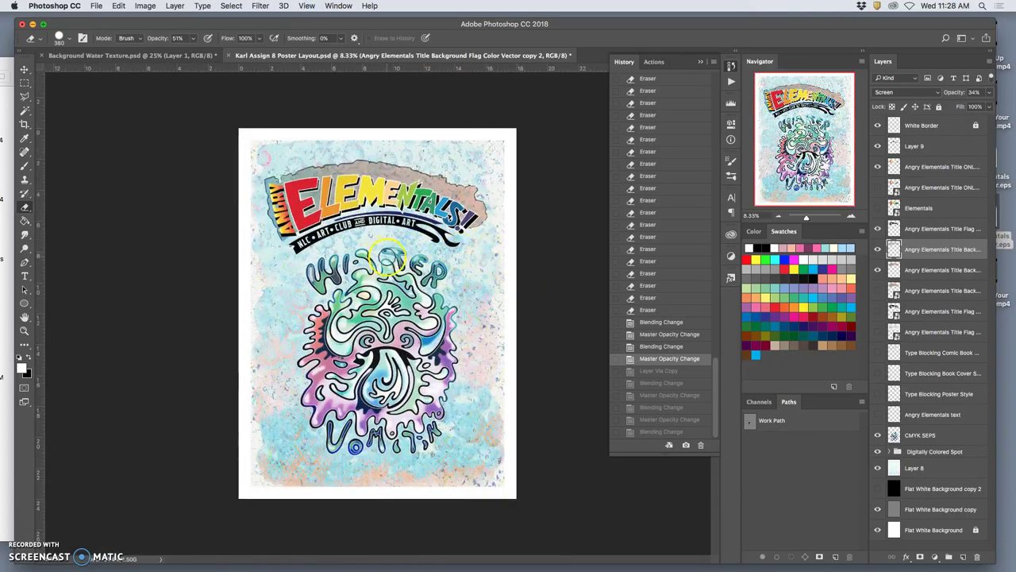
pyautogui.press('super+plus')
pyautogui.press('super+plus')
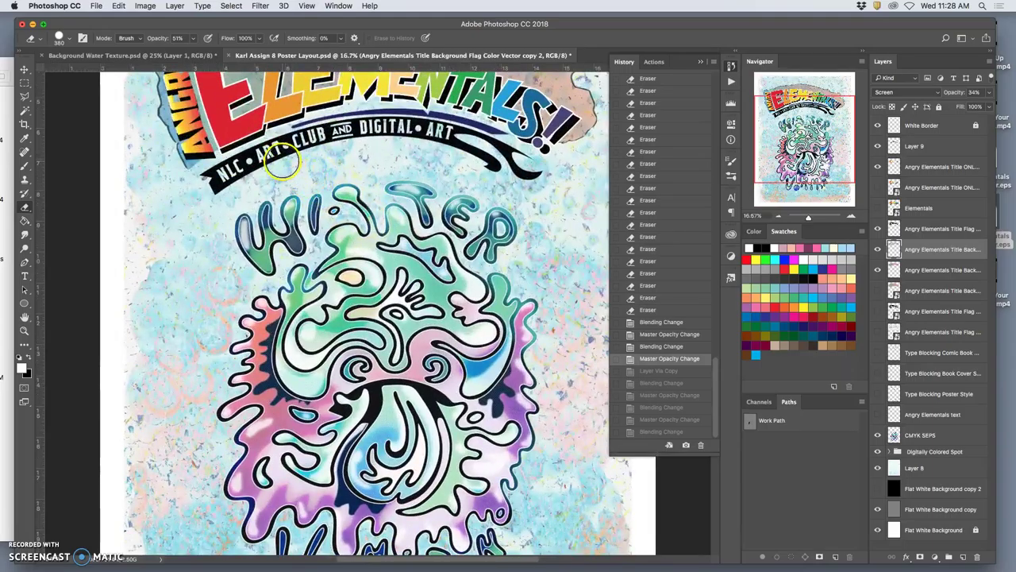
pyautogui.press('super+plus')
pyautogui.scroll(5, 270, 175)
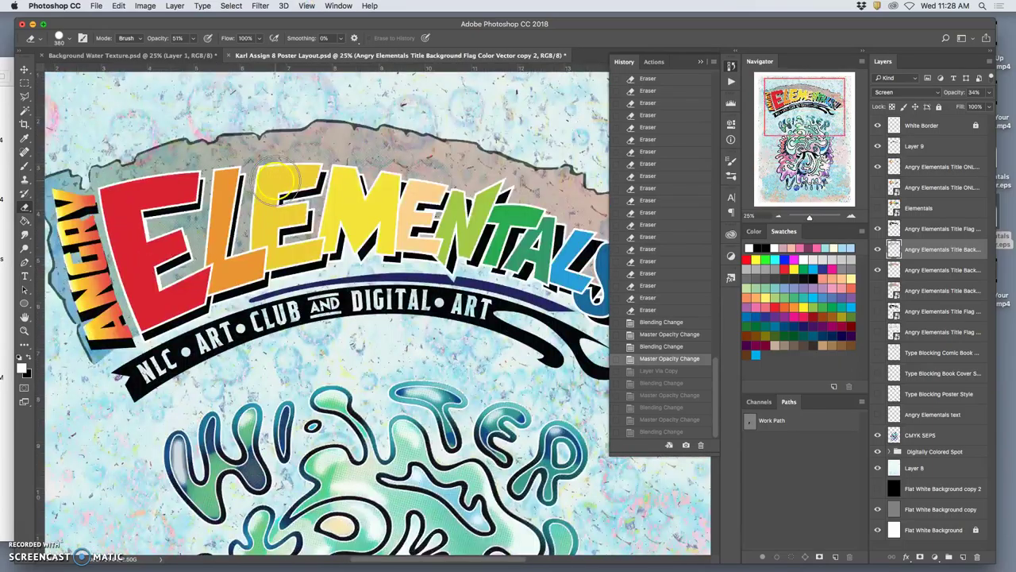
pyautogui.hscroll(-1, 278, 184)
pyautogui.press('super+plus')
pyautogui.press('super+plus')
pyautogui.scroll(4, 302, 238)
pyautogui.hscroll(-3, 302, 238)
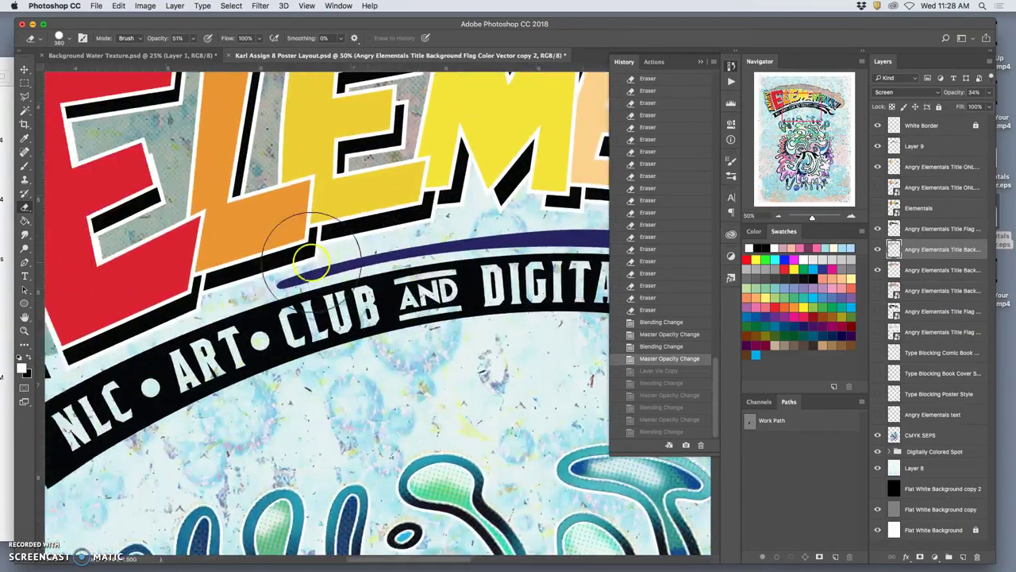
pyautogui.hscroll(10, 468, 317)
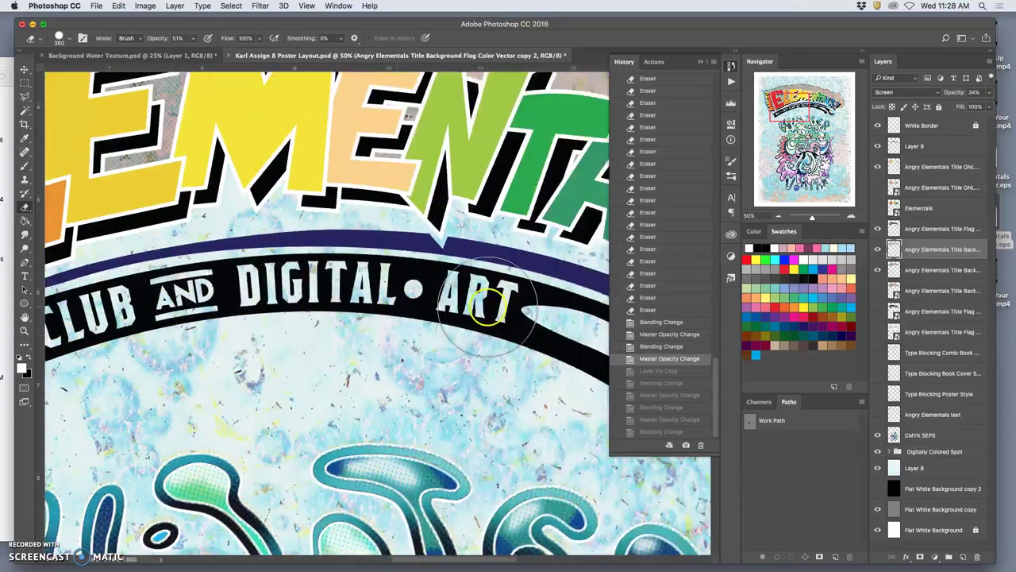
pyautogui.hscroll(-10, 369, 305)
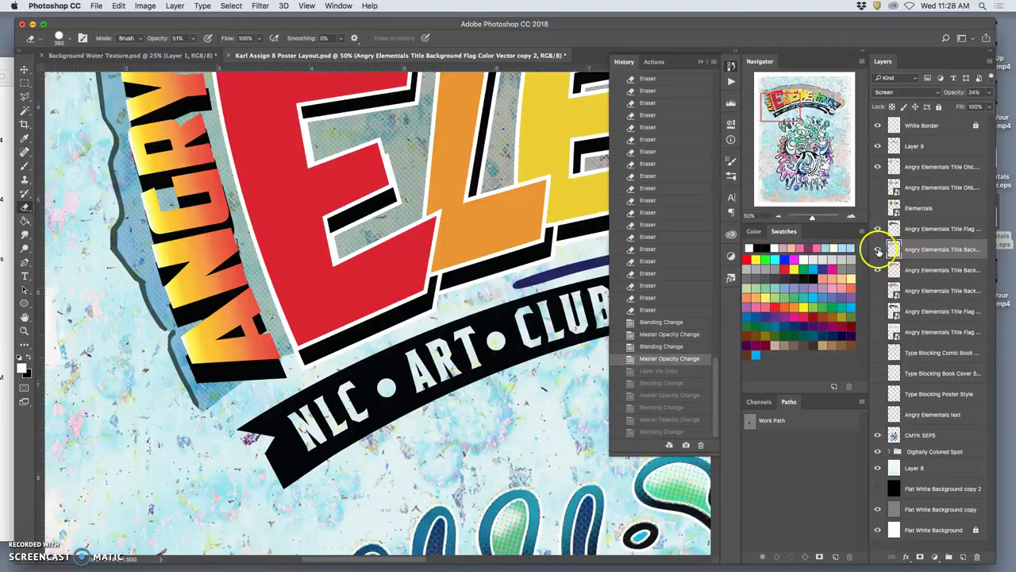
pyautogui.click(878, 249)
pyautogui.click(878, 250)
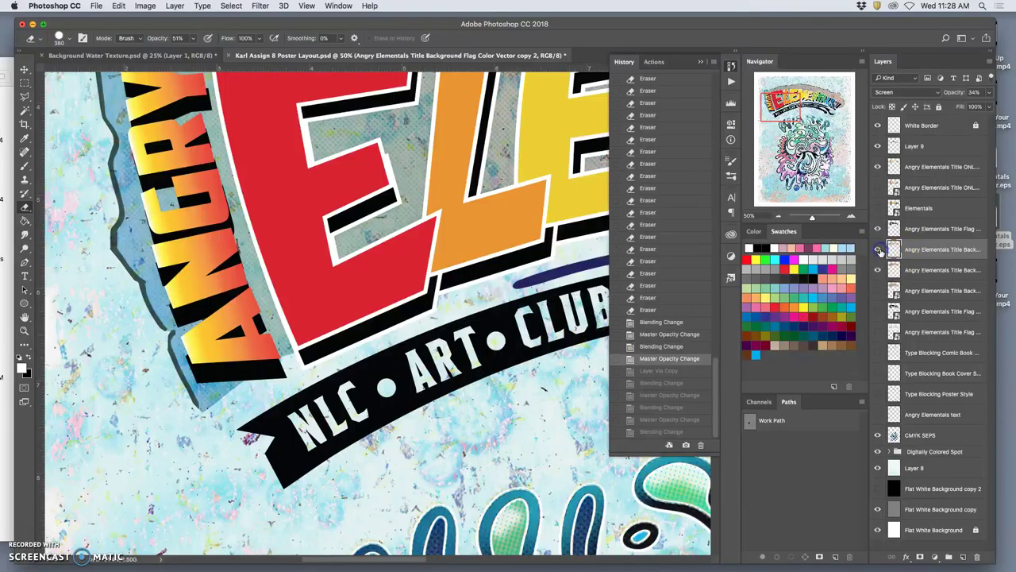
# On the Linear Burn flag copy, erase halftone dots at 51% opacity around the tip beneath ANGRY and behind the red E
pyautogui.click(912, 271)
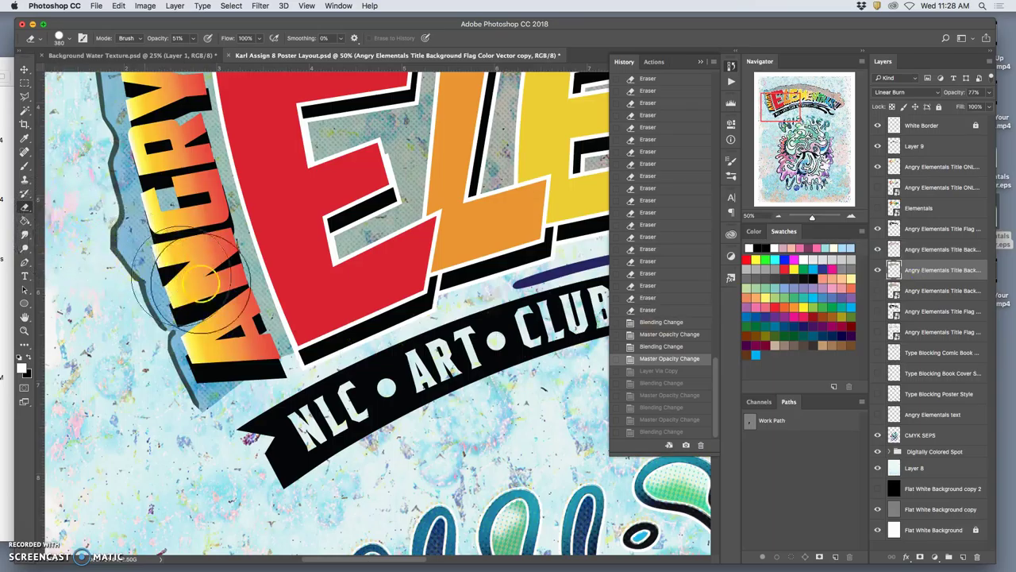
pyautogui.moveTo(288, 388); pyautogui.dragTo(302, 361)
pyautogui.moveTo(276, 382); pyautogui.dragTo(305, 351)
pyautogui.moveTo(277, 380)
pyautogui.mouseDown()
pyautogui.moveTo(304, 349)
pyautogui.moveTo(293, 373)
pyautogui.moveTo(315, 350)
pyautogui.moveTo(229, 407)
pyautogui.moveTo(217, 387)
pyautogui.moveTo(231, 403)
pyautogui.moveTo(212, 421)
pyautogui.moveTo(275, 383)
pyautogui.moveTo(307, 342)
pyautogui.moveTo(523, 256)
pyautogui.moveTo(284, 351)
pyautogui.moveTo(294, 347)
pyautogui.moveTo(285, 363)
pyautogui.moveTo(284, 341)
pyautogui.moveTo(236, 375)
pyautogui.moveTo(224, 370)
pyautogui.moveTo(277, 327)
pyautogui.moveTo(249, 302)
pyautogui.moveTo(236, 227)
pyautogui.moveTo(255, 195)
pyautogui.moveTo(360, 250)
pyautogui.moveTo(404, 232)
pyautogui.moveTo(341, 237)
pyautogui.moveTo(393, 219)
pyautogui.moveTo(425, 180)
pyautogui.moveTo(437, 187)
pyautogui.moveTo(410, 196)
pyautogui.moveTo(413, 188)
pyautogui.moveTo(472, 217)
pyautogui.moveTo(400, 226)
pyautogui.moveTo(319, 292)
pyautogui.moveTo(400, 169)
pyautogui.moveTo(409, 240)
pyautogui.moveTo(384, 262)
pyautogui.mouseUp()
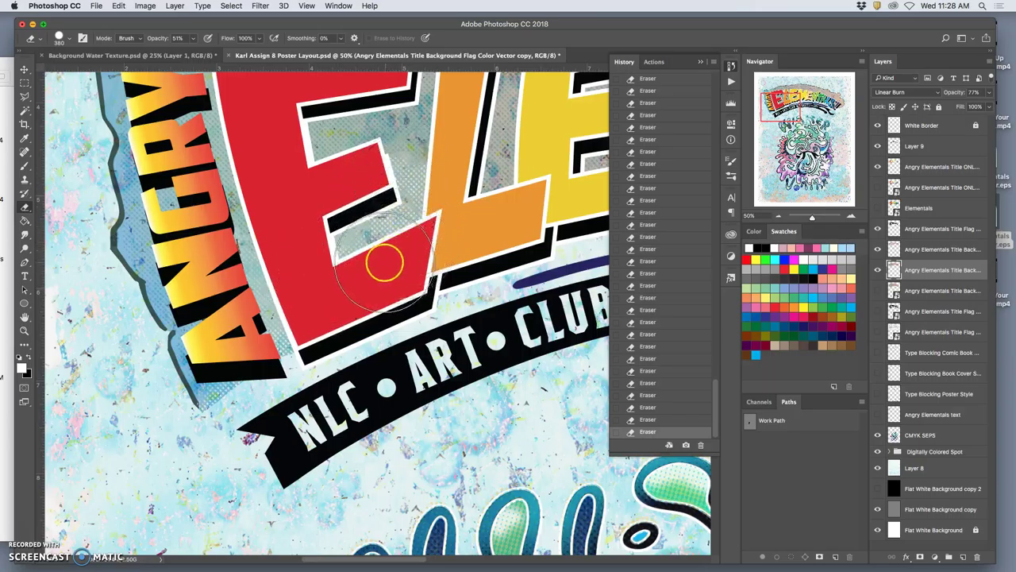
pyautogui.moveTo(218, 373)
pyautogui.mouseDown()
pyautogui.moveTo(197, 373)
pyautogui.moveTo(217, 360)
pyautogui.moveTo(220, 340)
pyautogui.moveTo(208, 406)
pyautogui.moveTo(227, 391)
pyautogui.moveTo(185, 406)
pyautogui.moveTo(214, 392)
pyautogui.mouseUp()
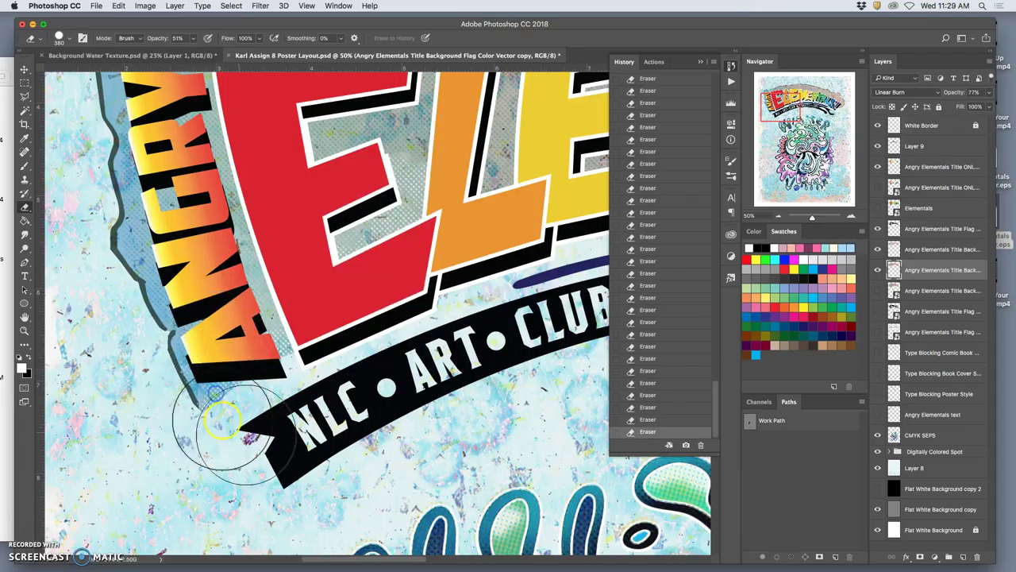
# Step back through the recent eraser strokes at the flag's lower tip beneath ANGRY and restore the halftone texture there
pyautogui.press('alt+super+z')
pyautogui.press('alt+super+z')
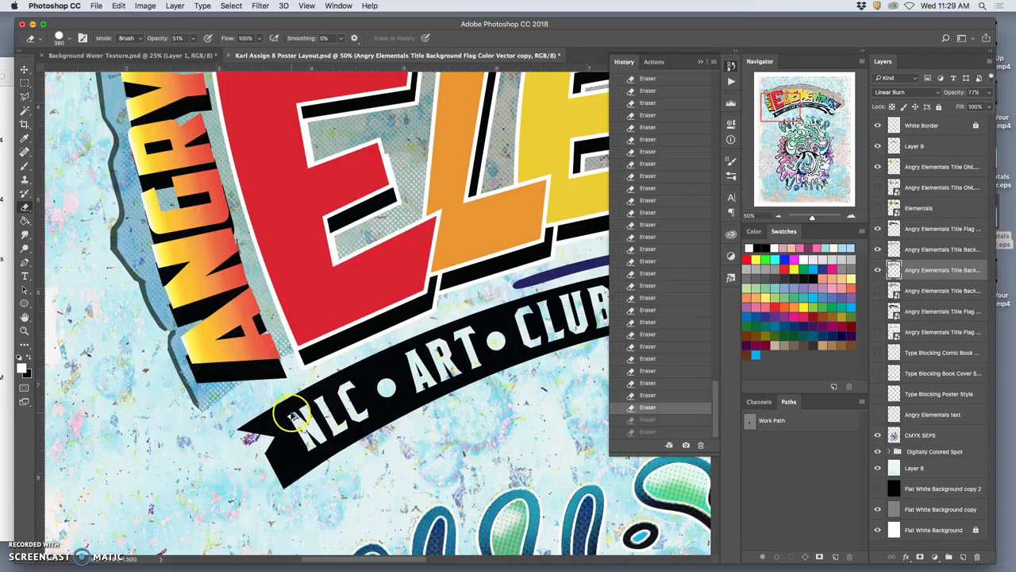
pyautogui.press('alt+super+z')
pyautogui.press('alt+super+z')
pyautogui.press('alt+super+z')
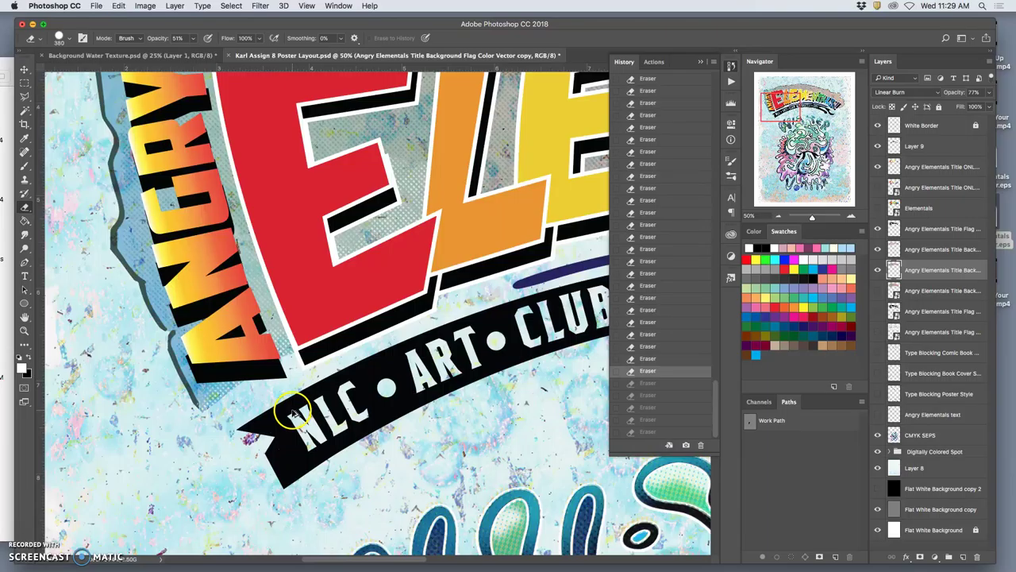
pyautogui.press('shift+super+z')
pyautogui.press('shift+super+z')
pyautogui.press('shift+super+z')
pyautogui.press('shift+super+z')
pyautogui.press('shift+super+z')
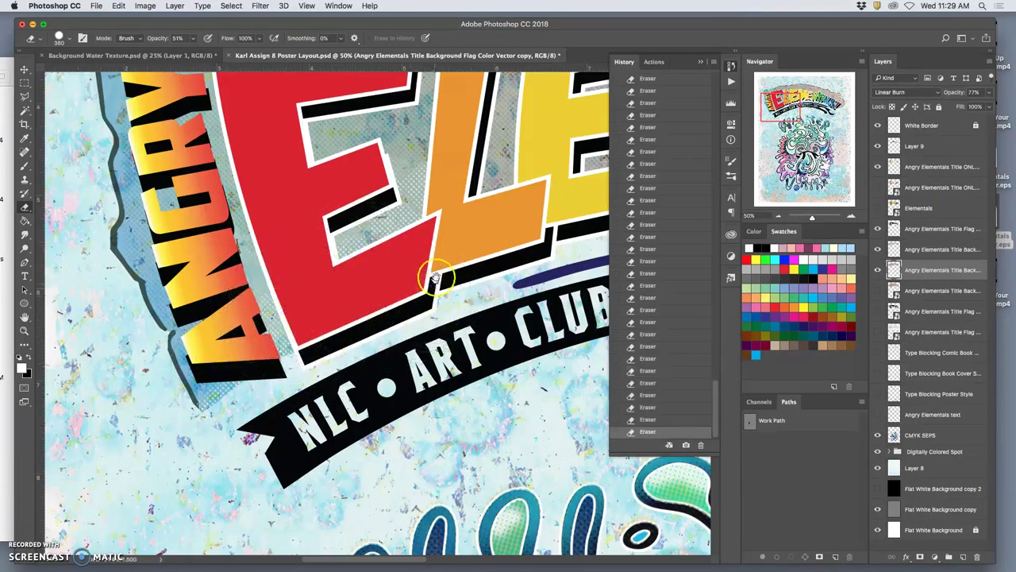
# Erase halftone dots from the flag copy in the gaps around the orange L and yellow E of the title
pyautogui.hscroll(5, 431, 272)
pyautogui.scroll(2, 431, 272)
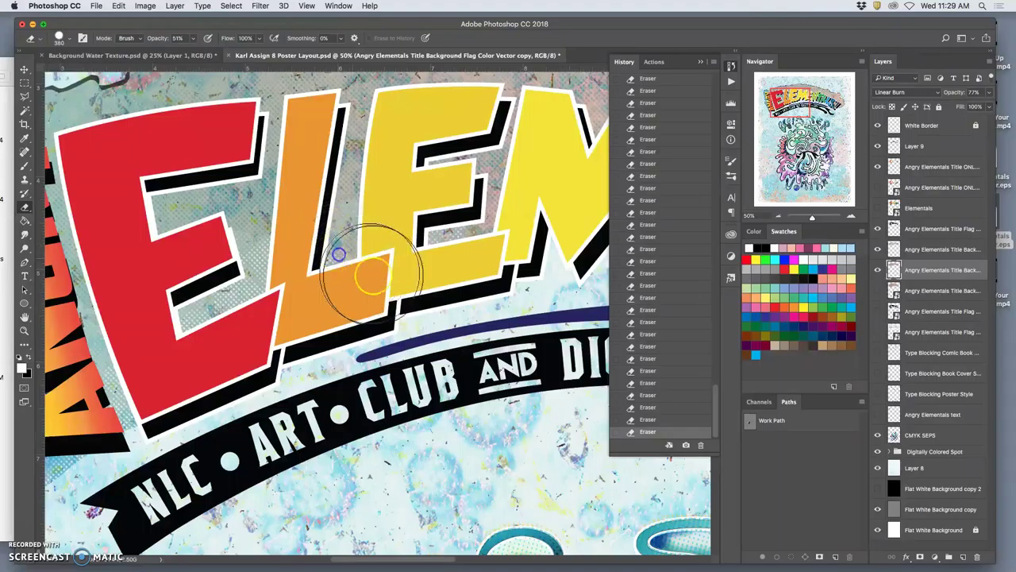
pyautogui.hscroll(5, 302, 312)
pyautogui.scroll(1, 303, 311)
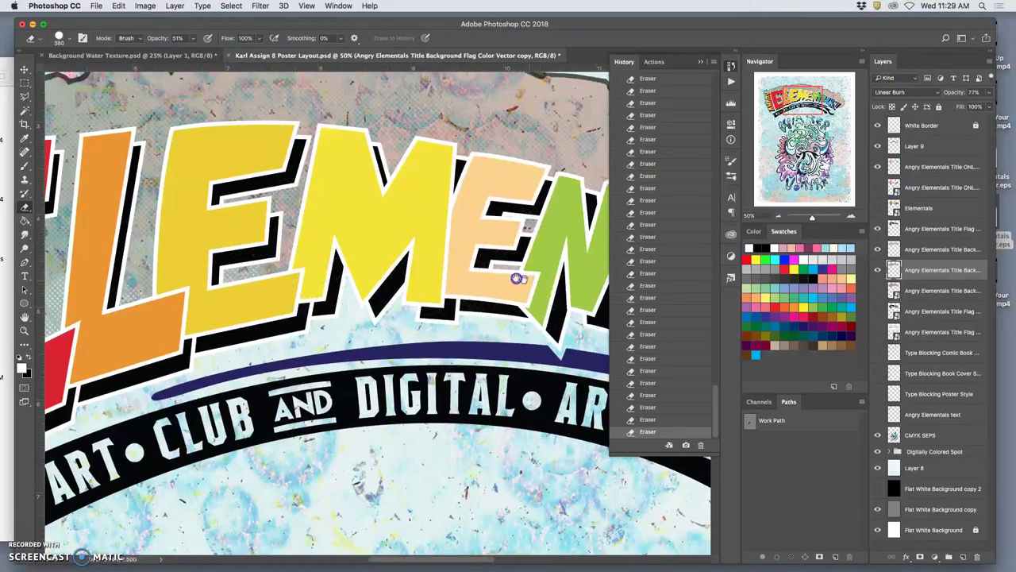
# Erase halftone dots from the flag copy around the L, S and exclamation marks, out to the flag's far end
pyautogui.moveTo(518, 279); pyautogui.dragTo(324, 249)
pyautogui.moveTo(501, 254); pyautogui.dragTo(326, 230)
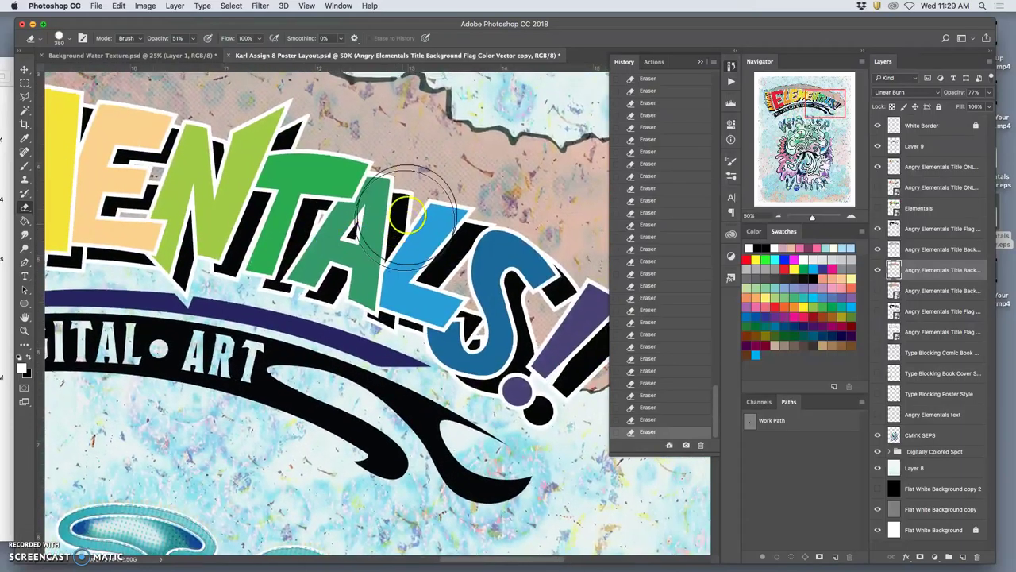
pyautogui.moveTo(448, 270); pyautogui.dragTo(459, 289)
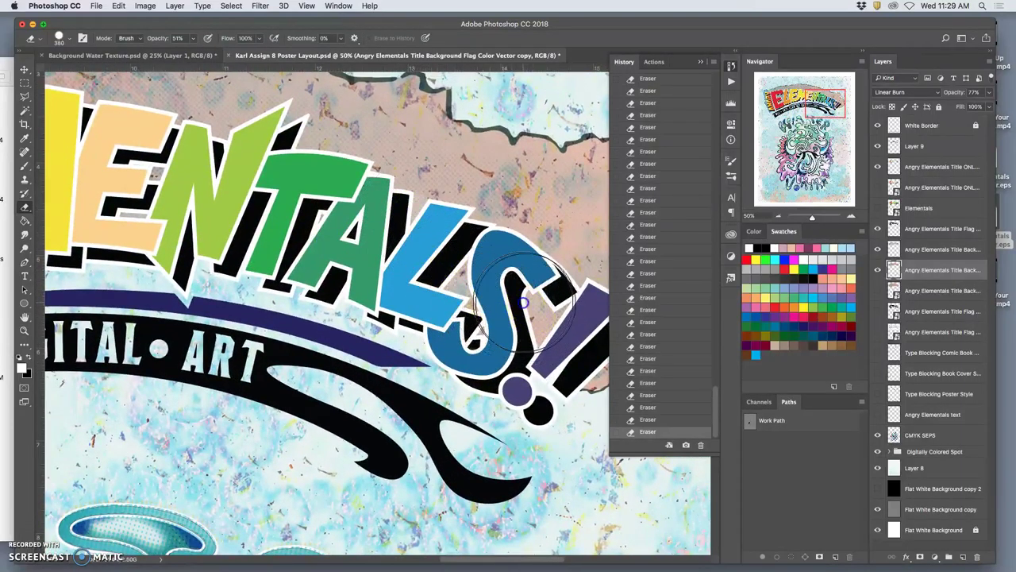
pyautogui.moveTo(550, 342); pyautogui.dragTo(385, 324)
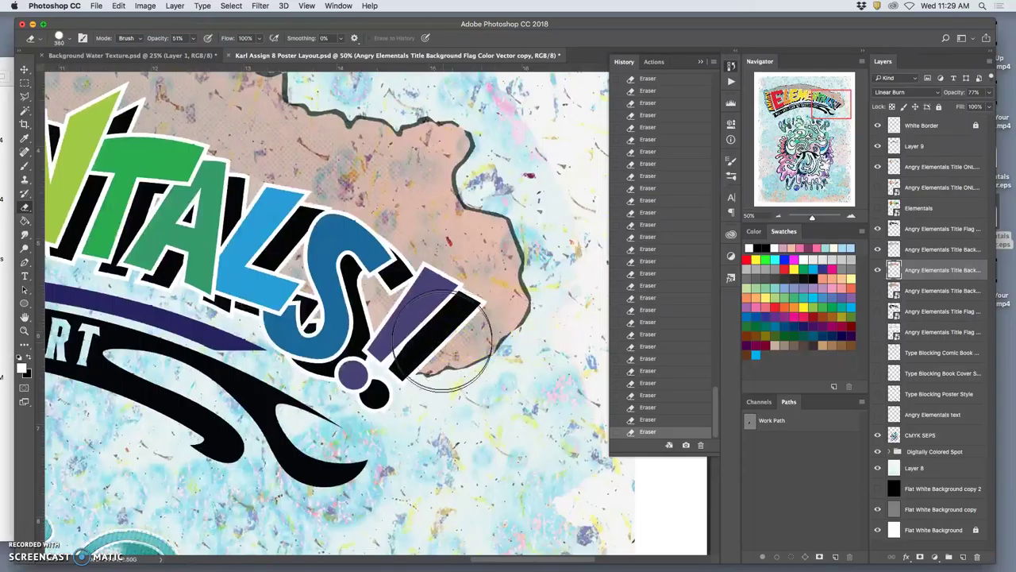
pyautogui.moveTo(458, 338); pyautogui.dragTo(442, 350)
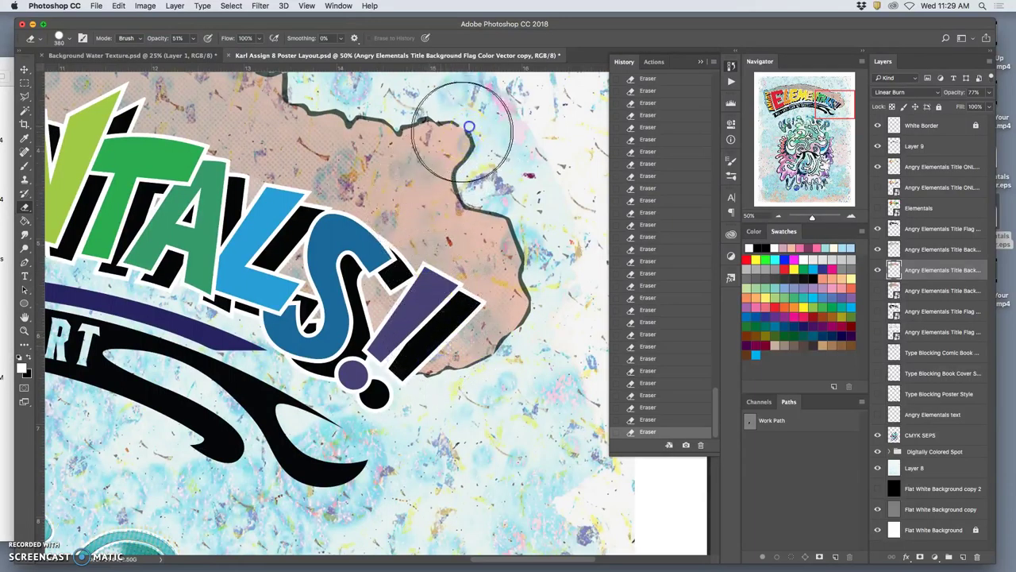
# Fade the upper part of the flag copy above the N and T with more halftone eraser dabs
pyautogui.moveTo(383, 249); pyautogui.dragTo(526, 347)
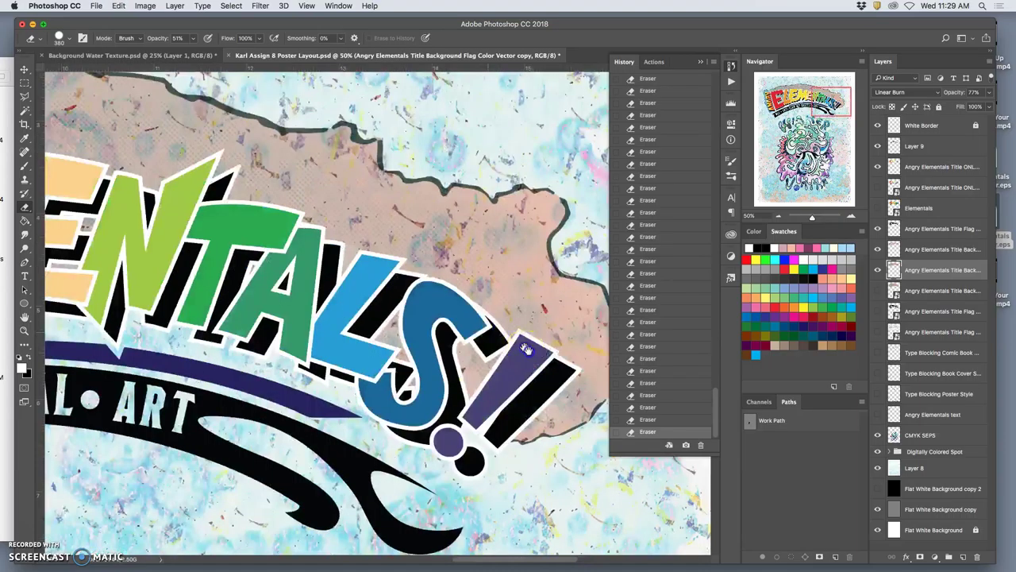
pyautogui.click(325, 266)
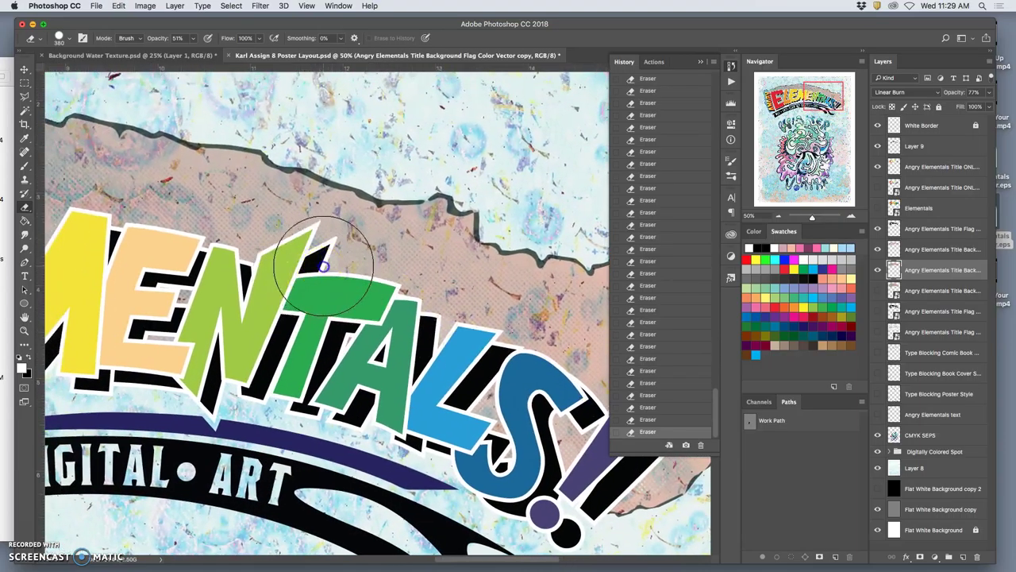
pyautogui.click(234, 249)
pyautogui.click(259, 259)
pyautogui.click(284, 245)
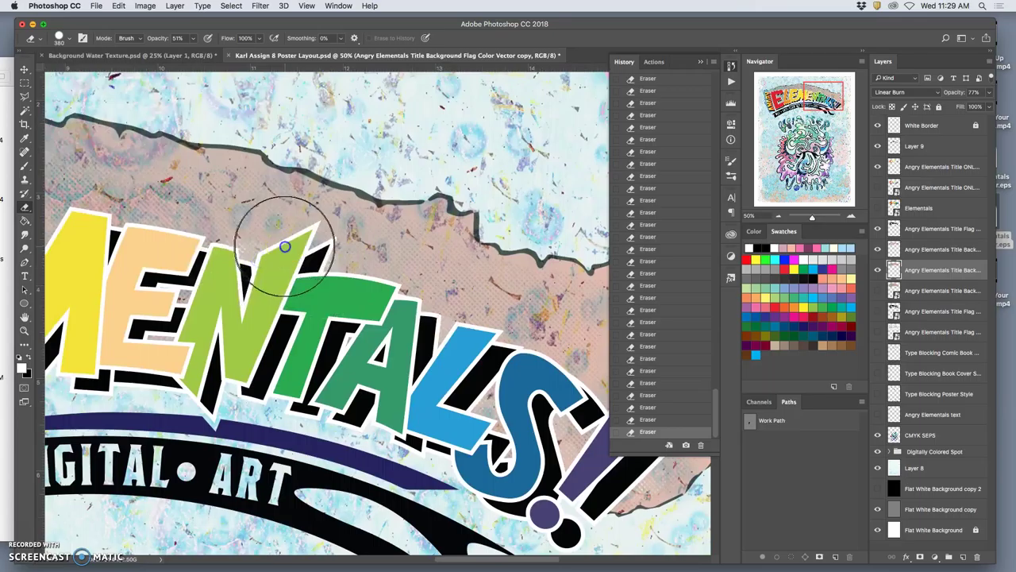
pyautogui.click(249, 248)
pyautogui.click(303, 331)
# Touch up the flag copy's halftone erasing around the opening red E and check the result across the full poster
pyautogui.hscroll(-15, 304, 333)
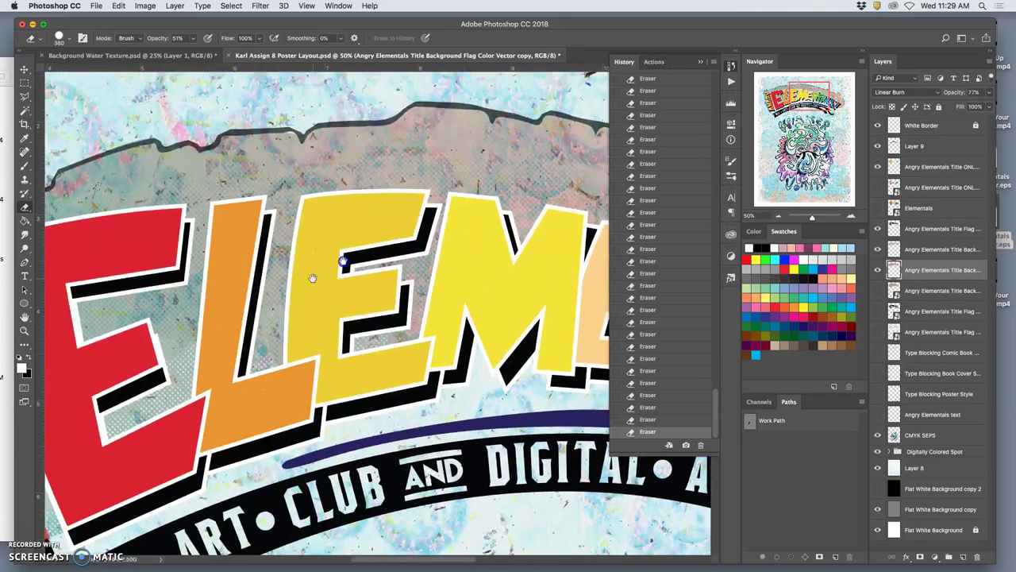
pyautogui.moveTo(313, 278); pyautogui.dragTo(343, 260)
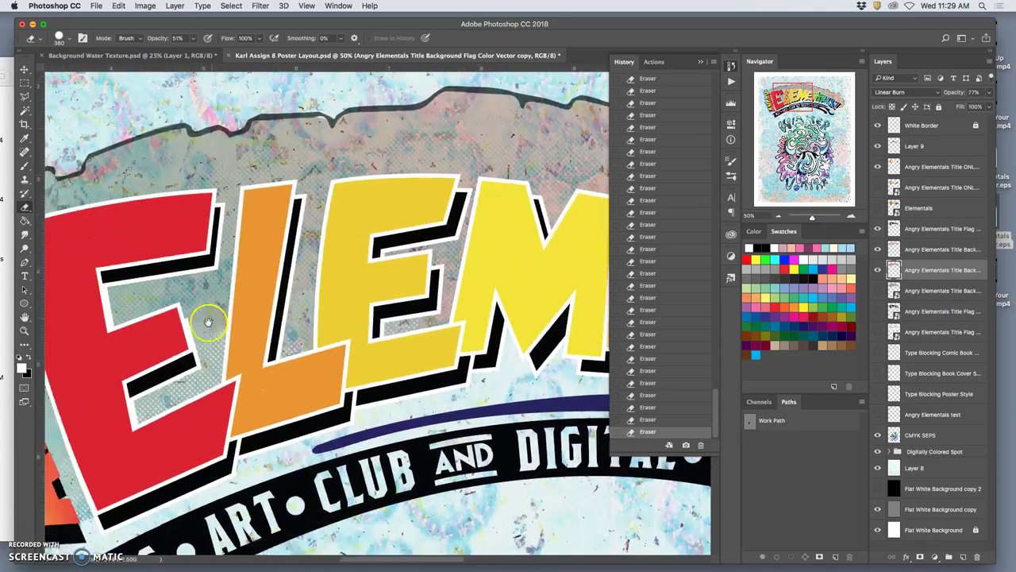
pyautogui.click(125, 318)
pyautogui.press('super+minus')
pyautogui.press('super+minus')
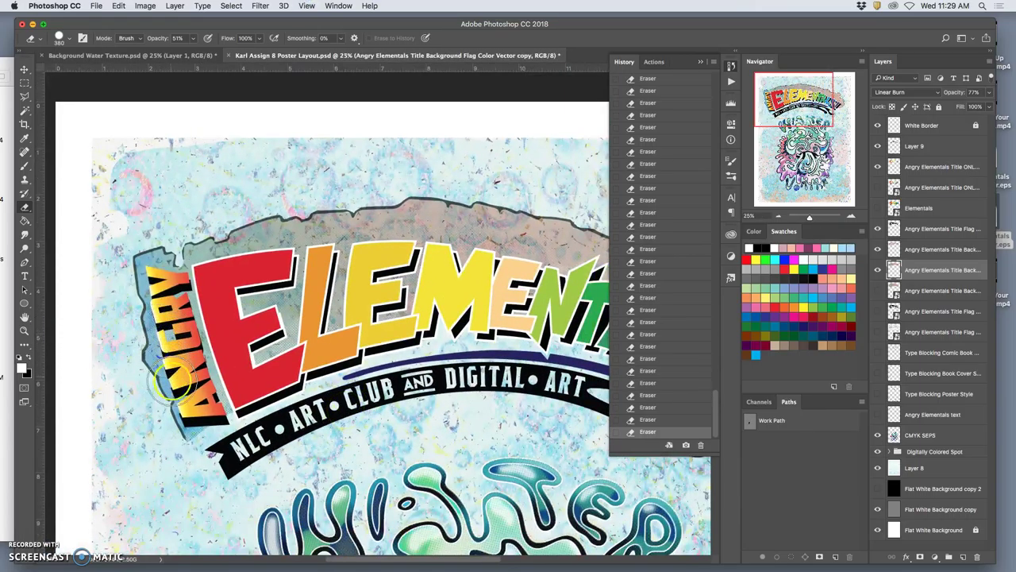
pyautogui.press('super+minus')
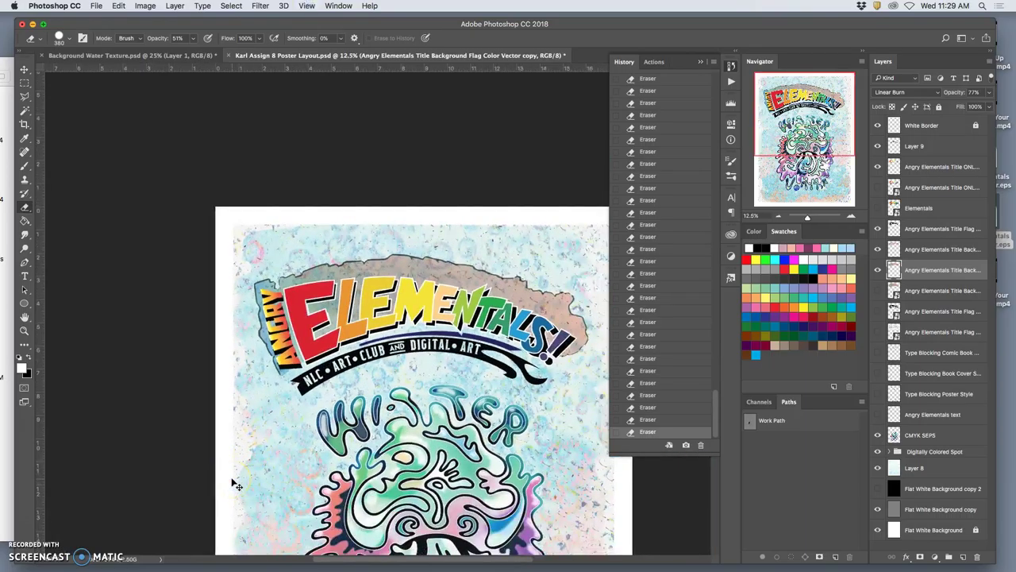
pyautogui.press('super+minus')
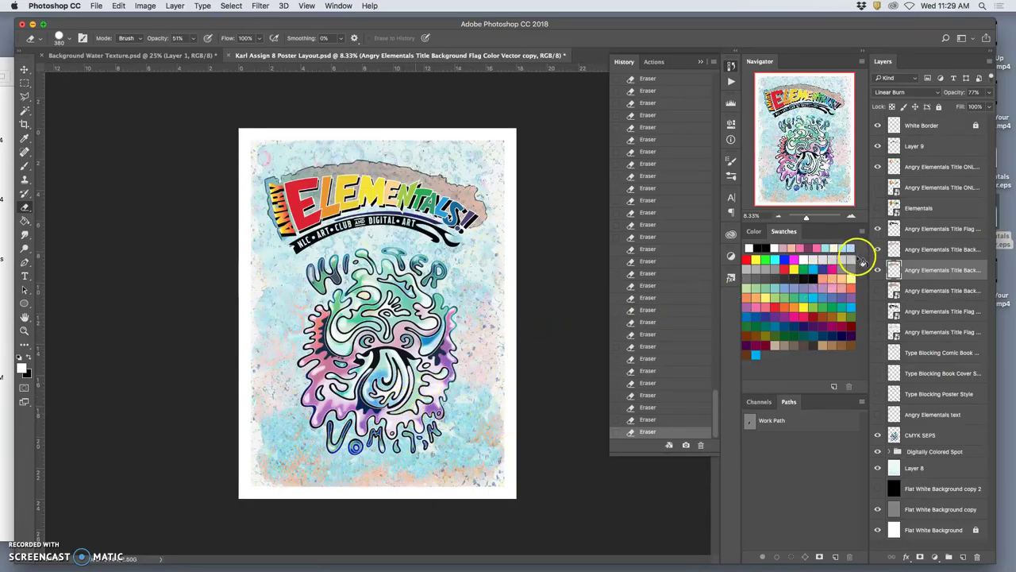
# Save the poster and view the title lettering at 100% zoom
pyautogui.press('super+s')
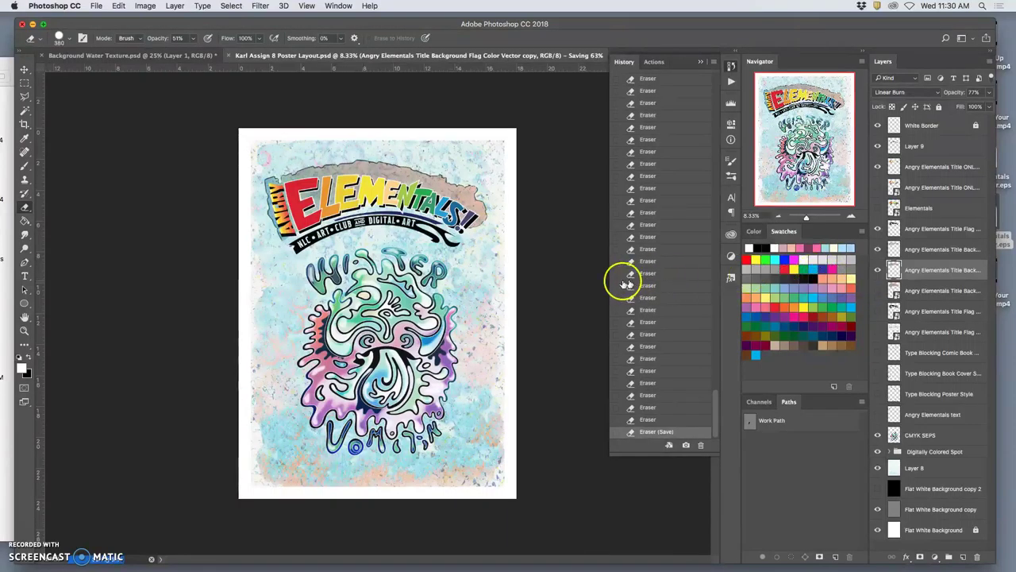
pyautogui.click(306, 6)
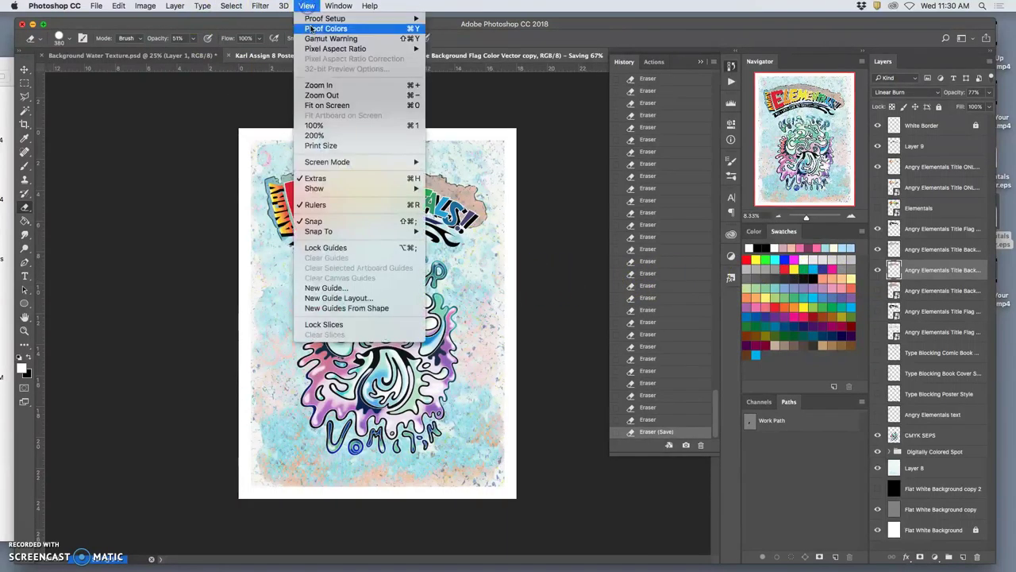
pyautogui.click(329, 125)
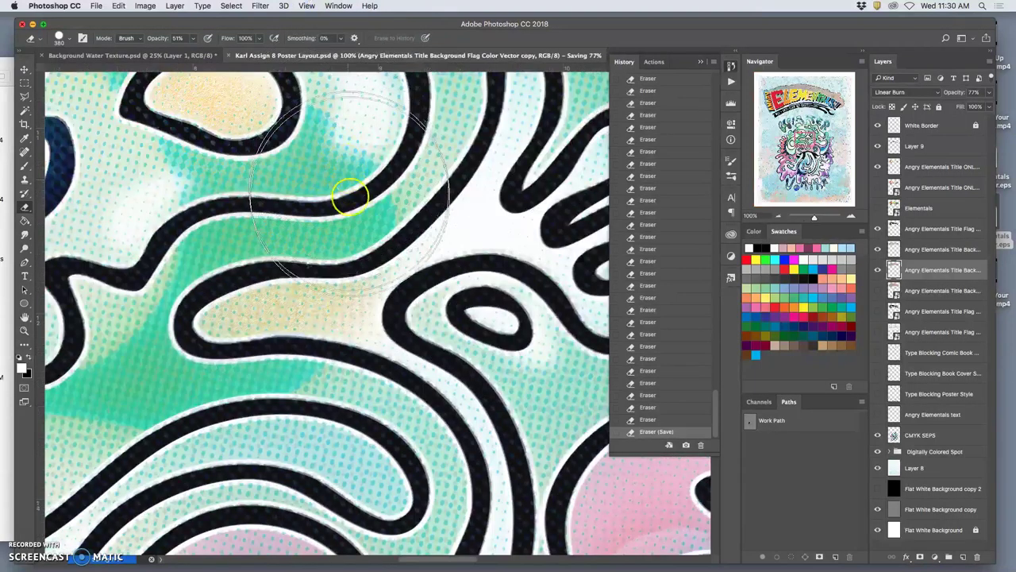
pyautogui.scroll(10, 331, 239)
pyautogui.scroll(5, 329, 236)
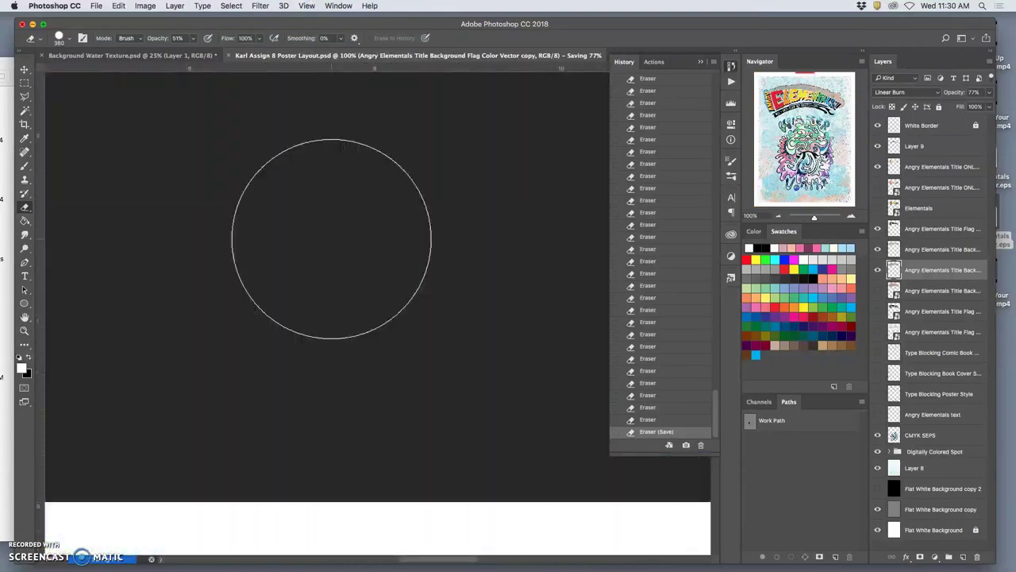
pyautogui.click(24, 69)
pyautogui.scroll(-5, 300, 298)
pyautogui.scroll(-5, 300, 302)
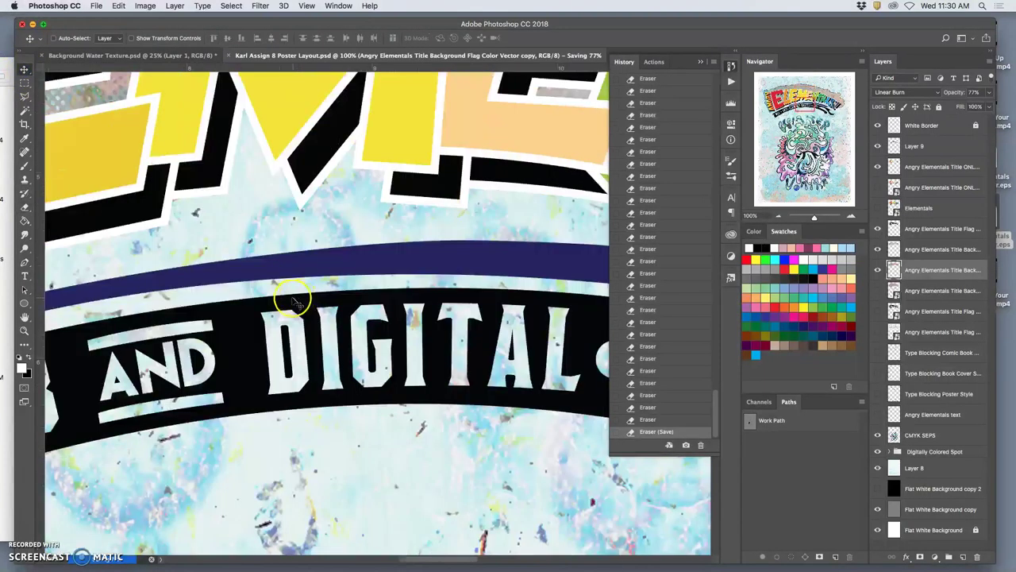
# Examine the halftone blending of the flag around the ANGRY lettering, the red E and the yellow letters, up close and zoomed out
pyautogui.scroll(5, 300, 302)
pyautogui.hscroll(-5, 289, 302)
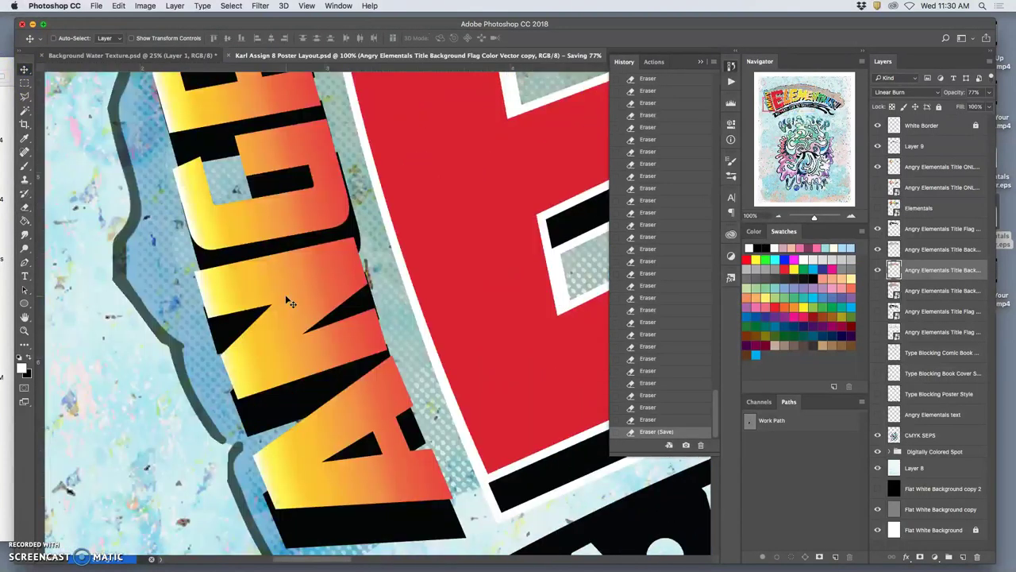
pyautogui.scroll(-5, 290, 302)
pyautogui.hscroll(5, 290, 302)
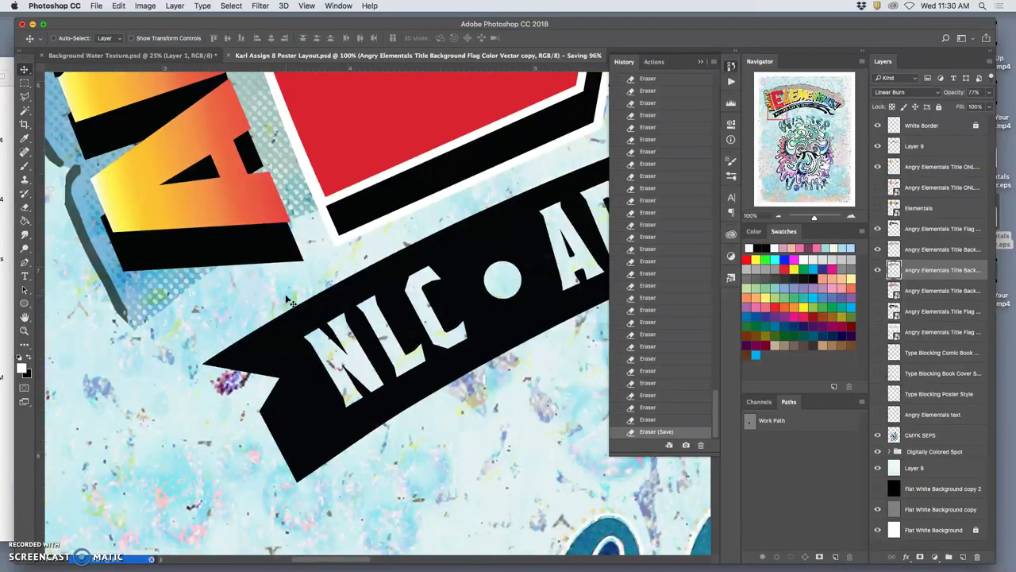
pyautogui.click(261, 220)
pyautogui.click(292, 212)
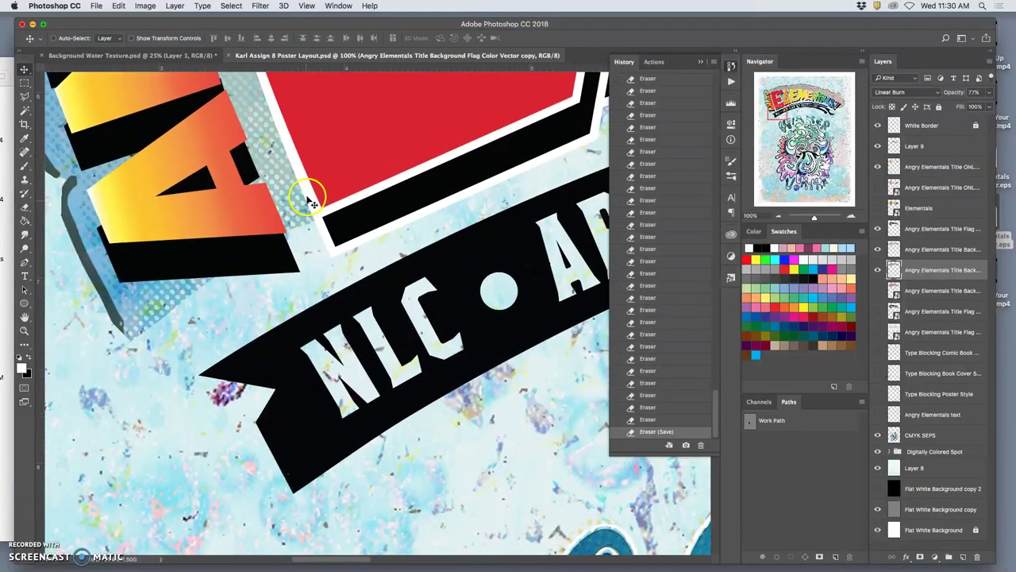
pyautogui.scroll(-5, 292, 212)
pyautogui.scroll(8, 301, 182)
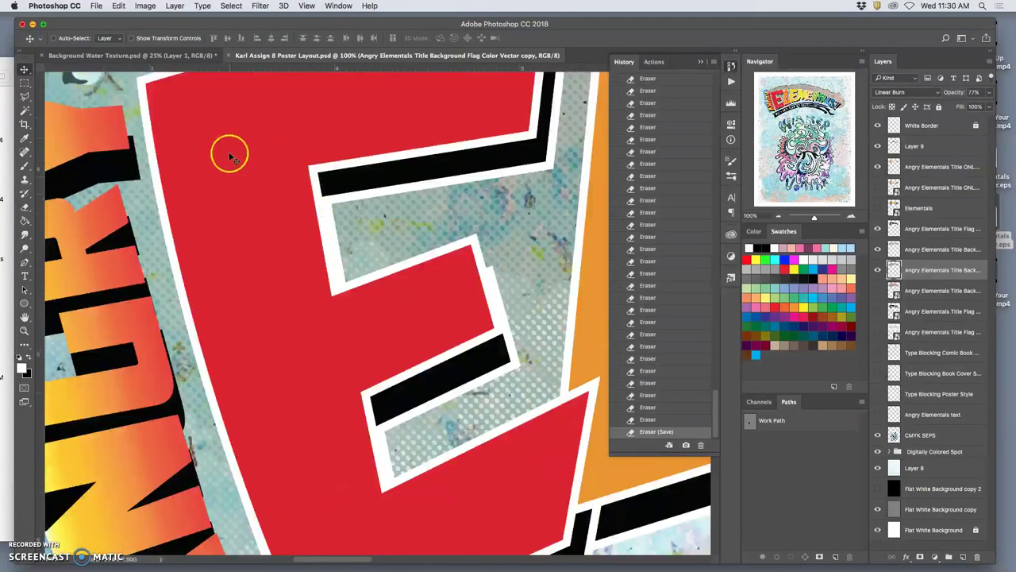
pyautogui.hscroll(5, 397, 343)
pyautogui.scroll(-4, 370, 310)
pyautogui.scroll(2, 381, 231)
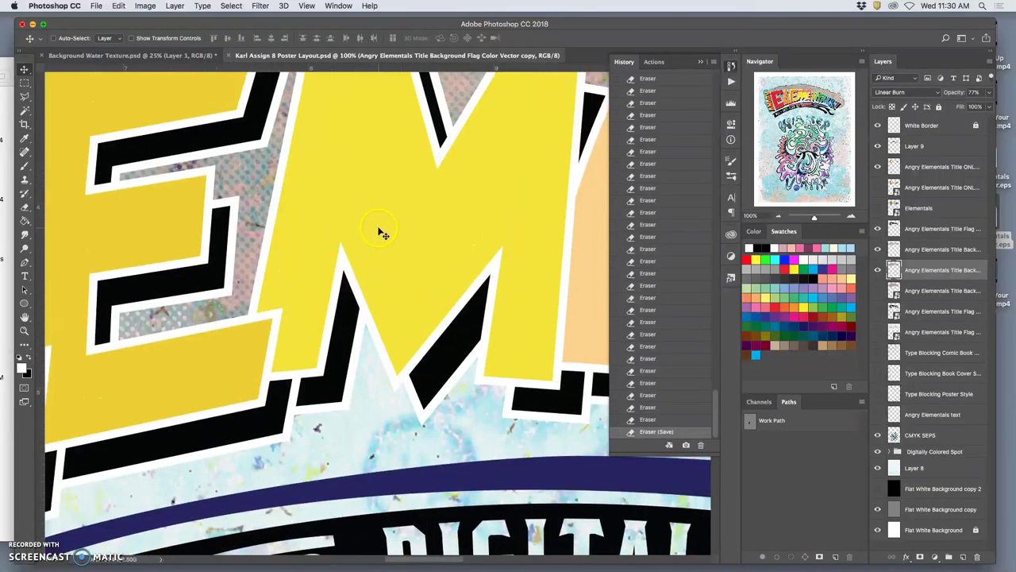
pyautogui.scroll(-4, 381, 232)
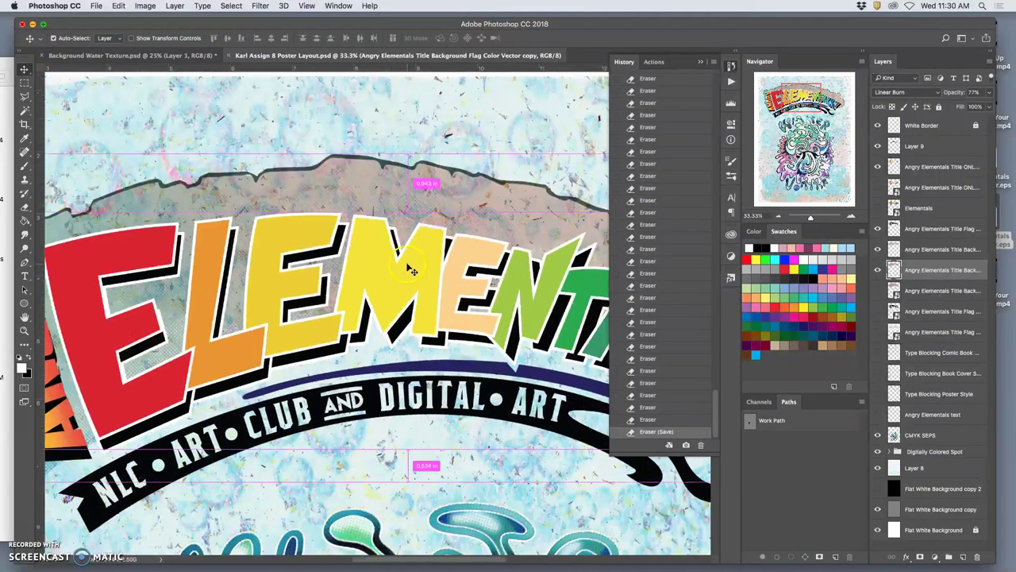
pyautogui.scroll(-1, 419, 267)
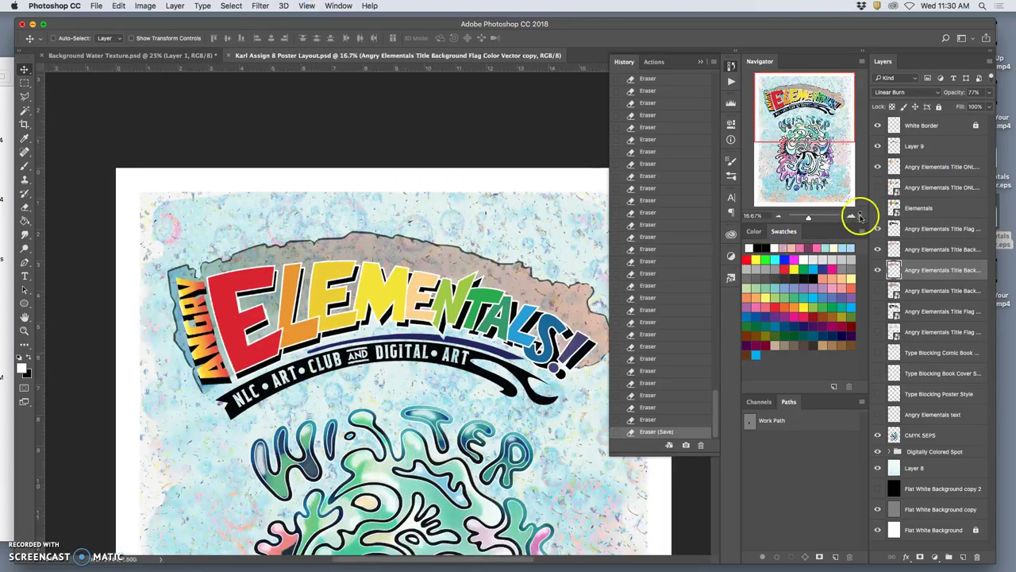
# Toggle the visible title-only layer off and on to identify which artwork it holds
pyautogui.click(878, 167)
pyautogui.click(878, 168)
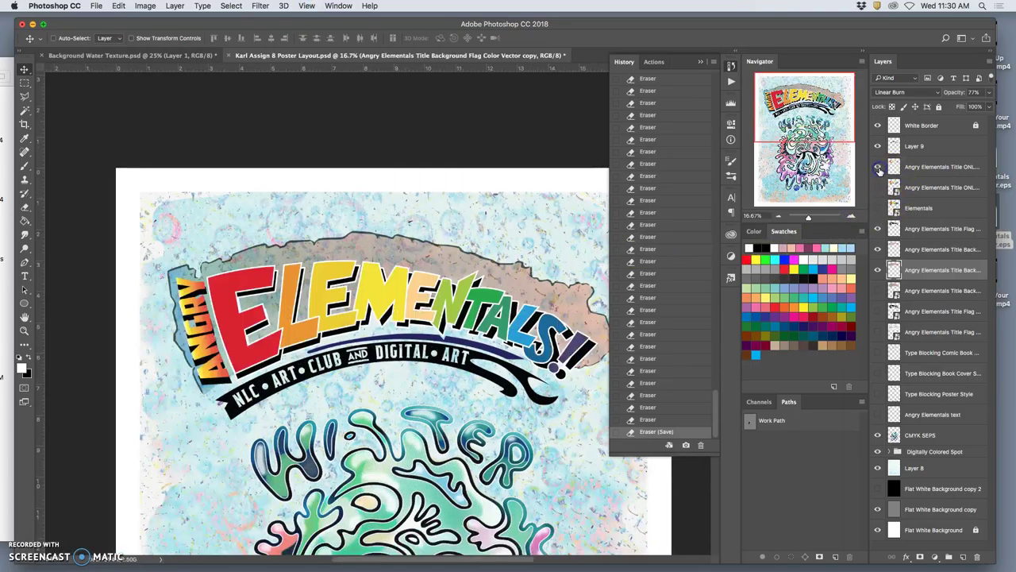
pyautogui.click(878, 168)
pyautogui.click(878, 167)
# Add a Bevel & Emboss layer effect with Contour and Texture enabled to the visible title-only layer
pyautogui.click(945, 169)
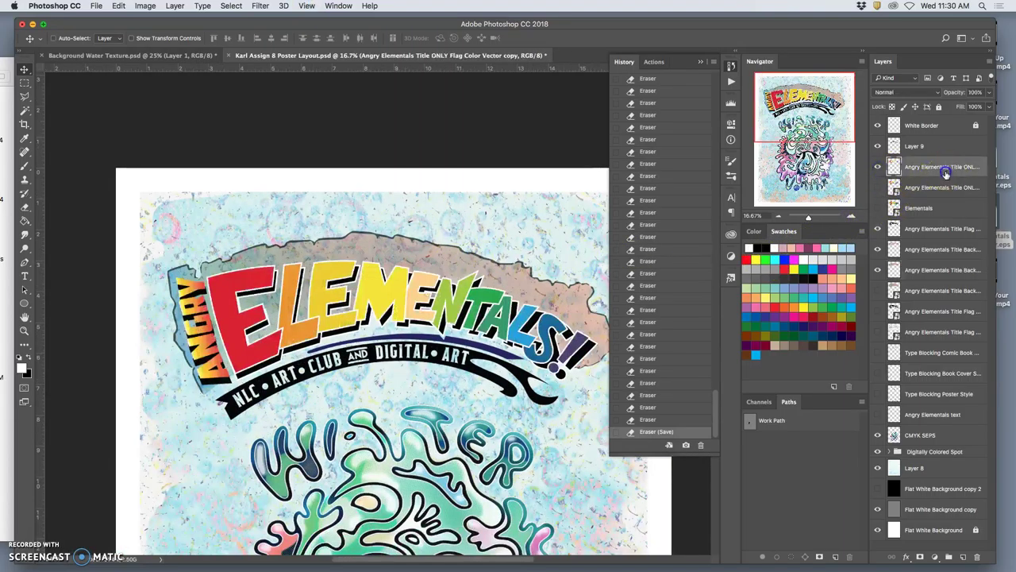
pyautogui.doubleClick(945, 173)
pyautogui.press('super+plus')
pyautogui.press('super+plus')
pyautogui.press('super+plus')
pyautogui.press('super+plus')
pyautogui.press('super+plus')
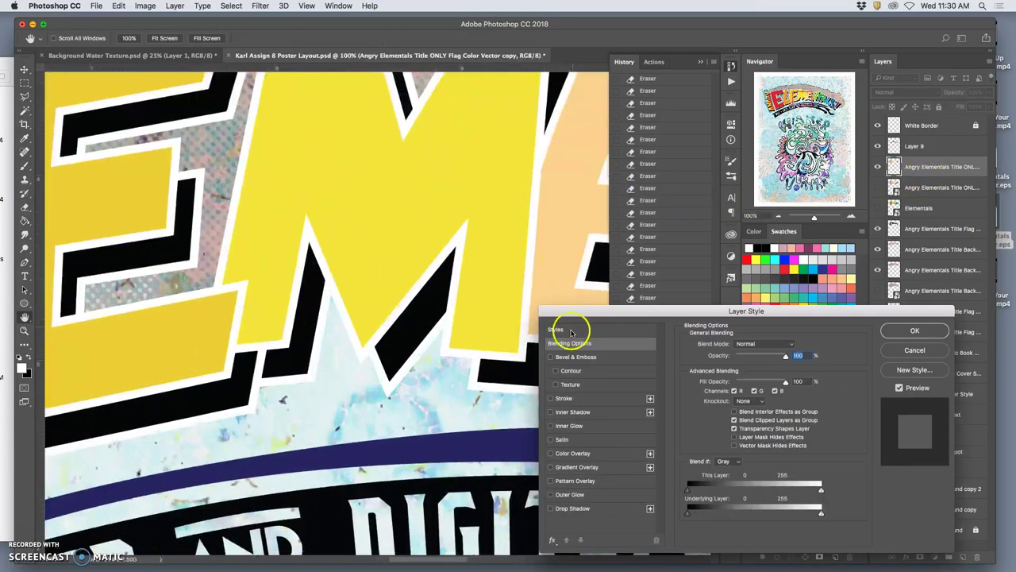
pyautogui.click(550, 359)
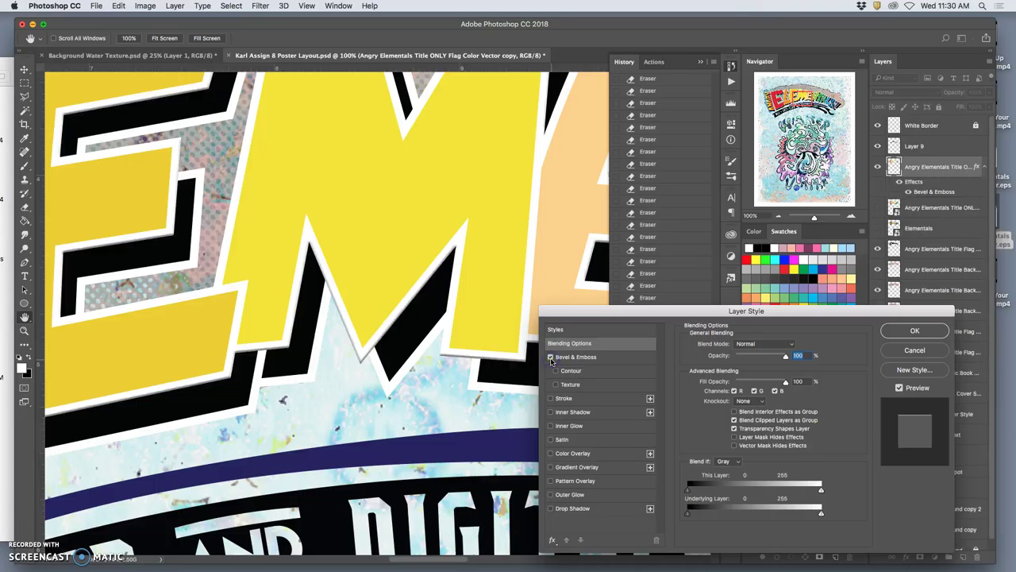
pyautogui.click(556, 385)
pyautogui.click(571, 384)
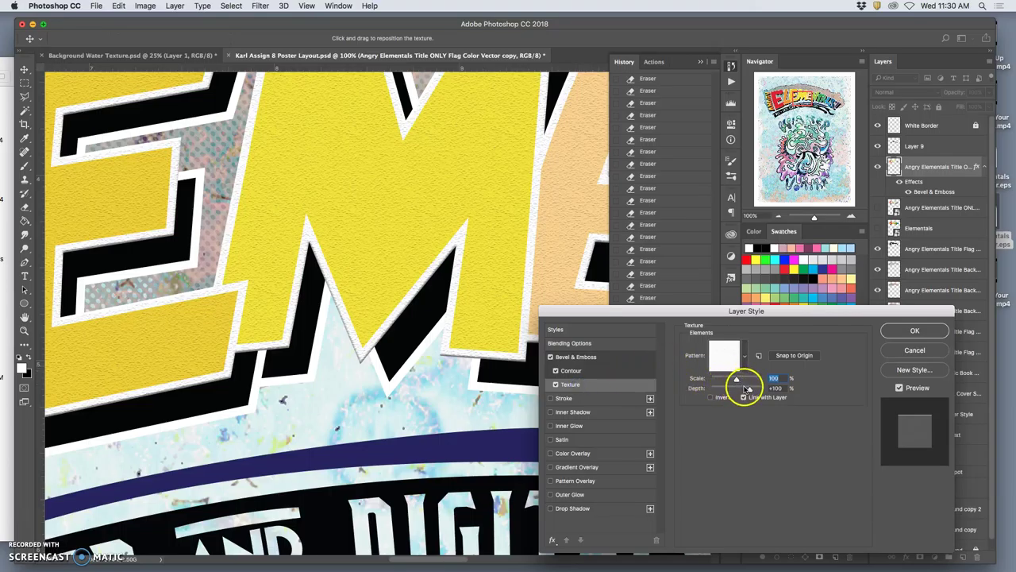
# Set the bevel texture's scale to 91% and depth to about +50%, and check the effect across the title's letters
pyautogui.moveTo(748, 390); pyautogui.dragTo(738, 390)
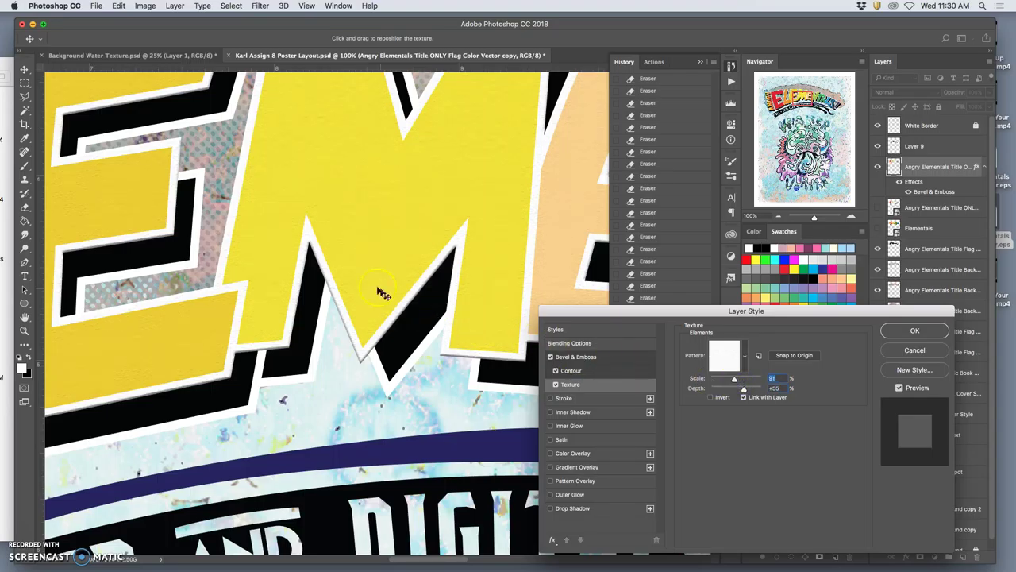
pyautogui.hscroll(15, 380, 291)
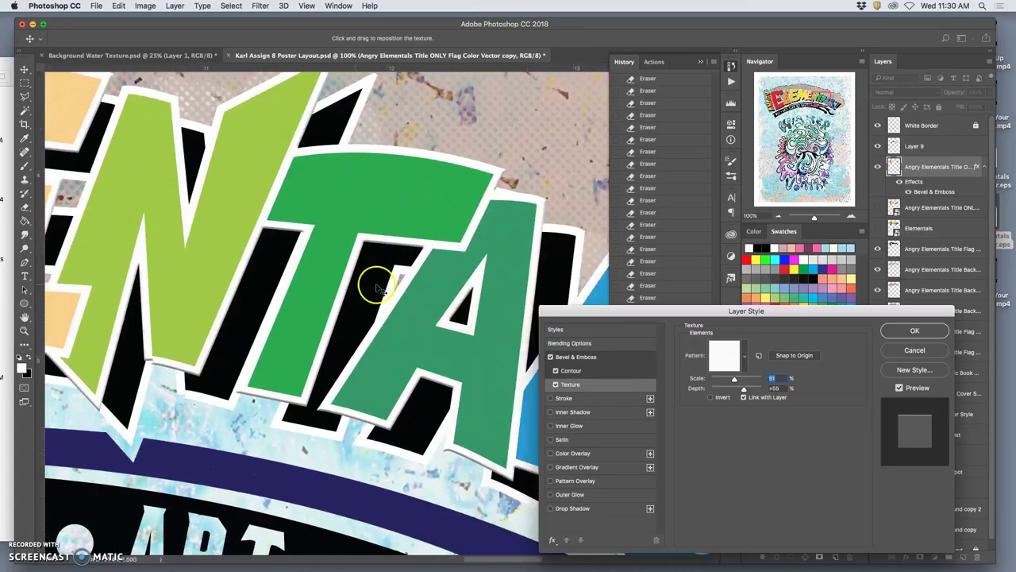
pyautogui.hscroll(10, 379, 290)
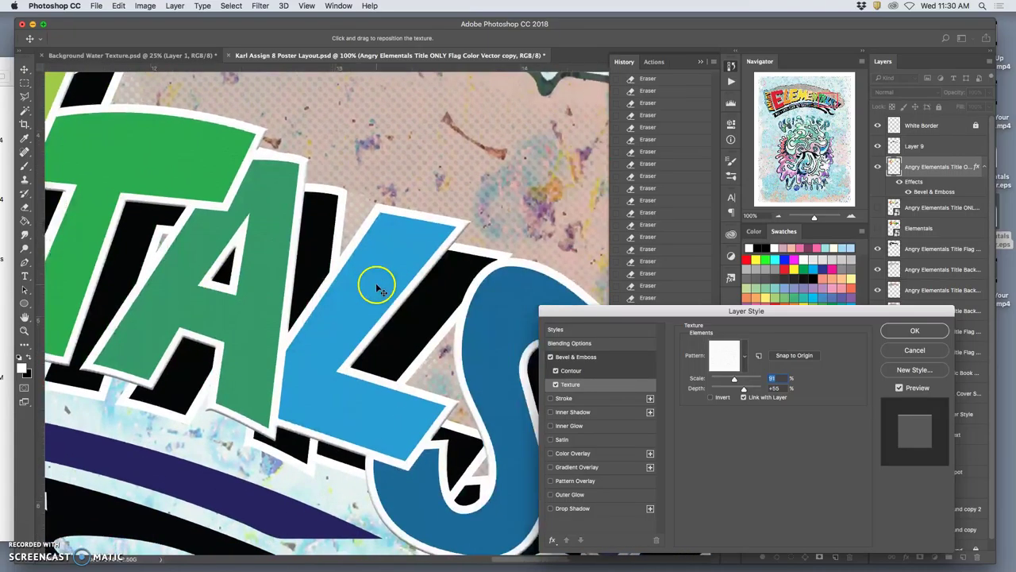
pyautogui.scroll(-2, 380, 290)
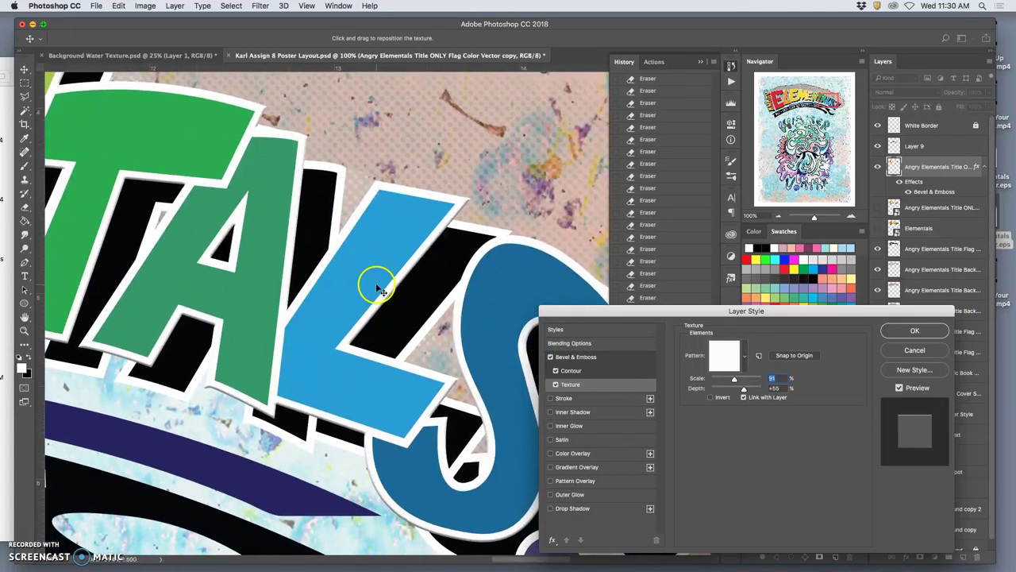